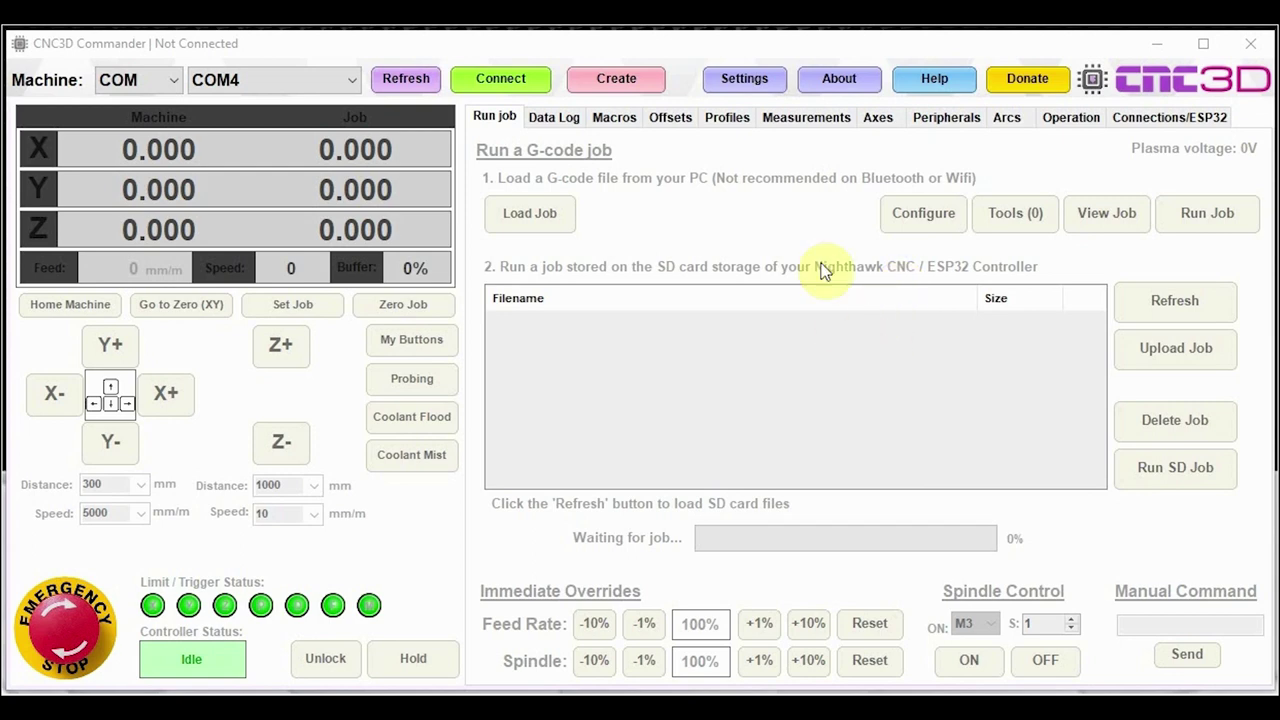
View the About window showing version 1.1 BETA (Build 261), then close it.
click(836, 80)
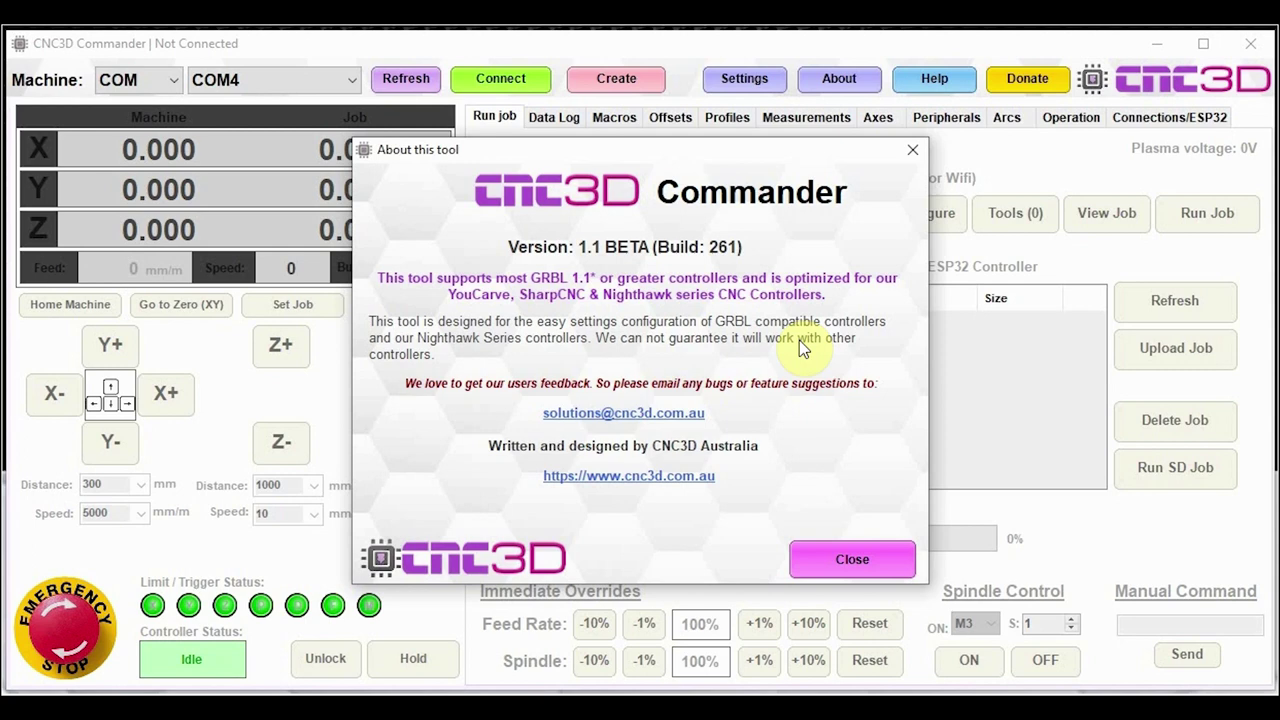
click(866, 564)
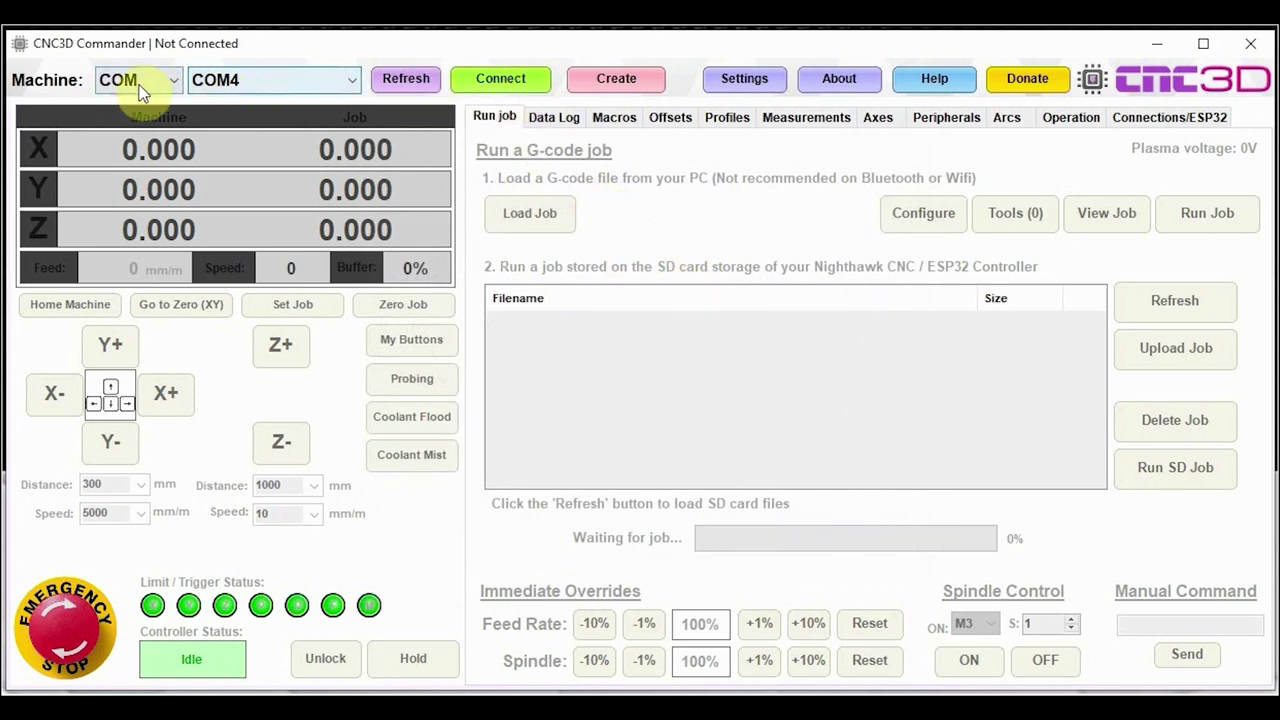
Connect to the NighthawkCNC 2.1 controller on COM4 and bring up its limits and homing settings.
click(253, 87)
click(253, 84)
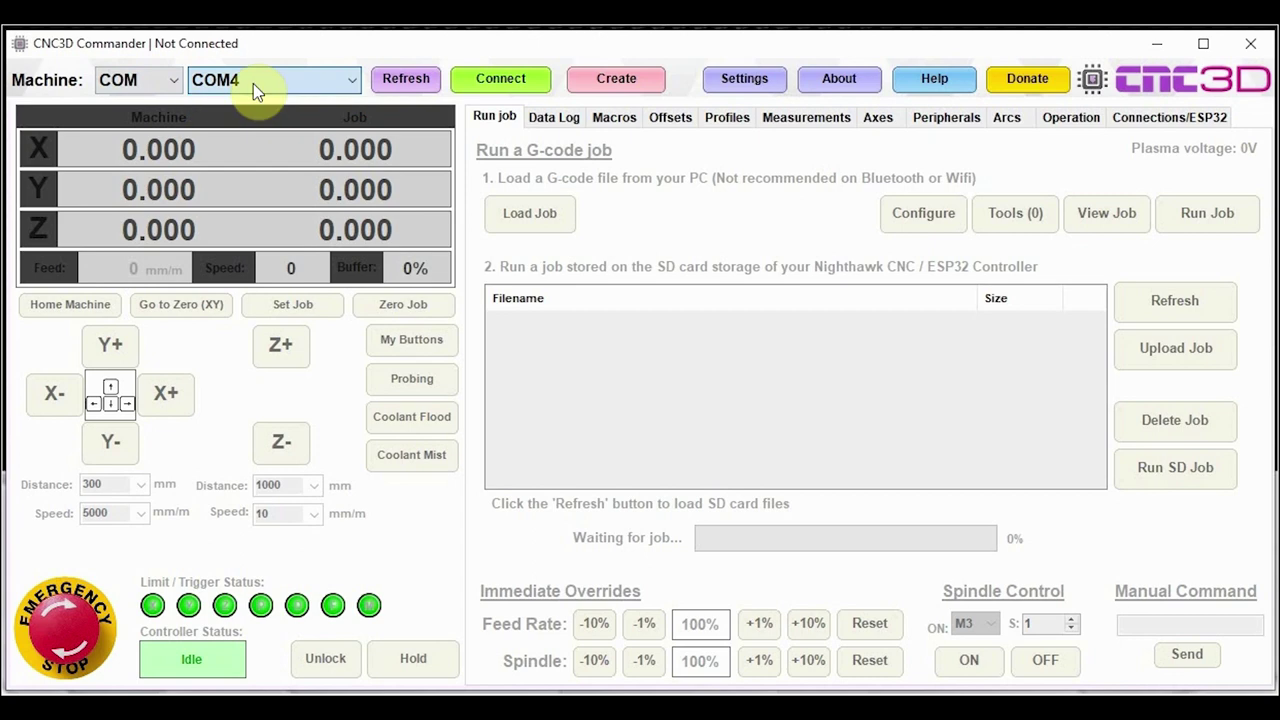
click(517, 84)
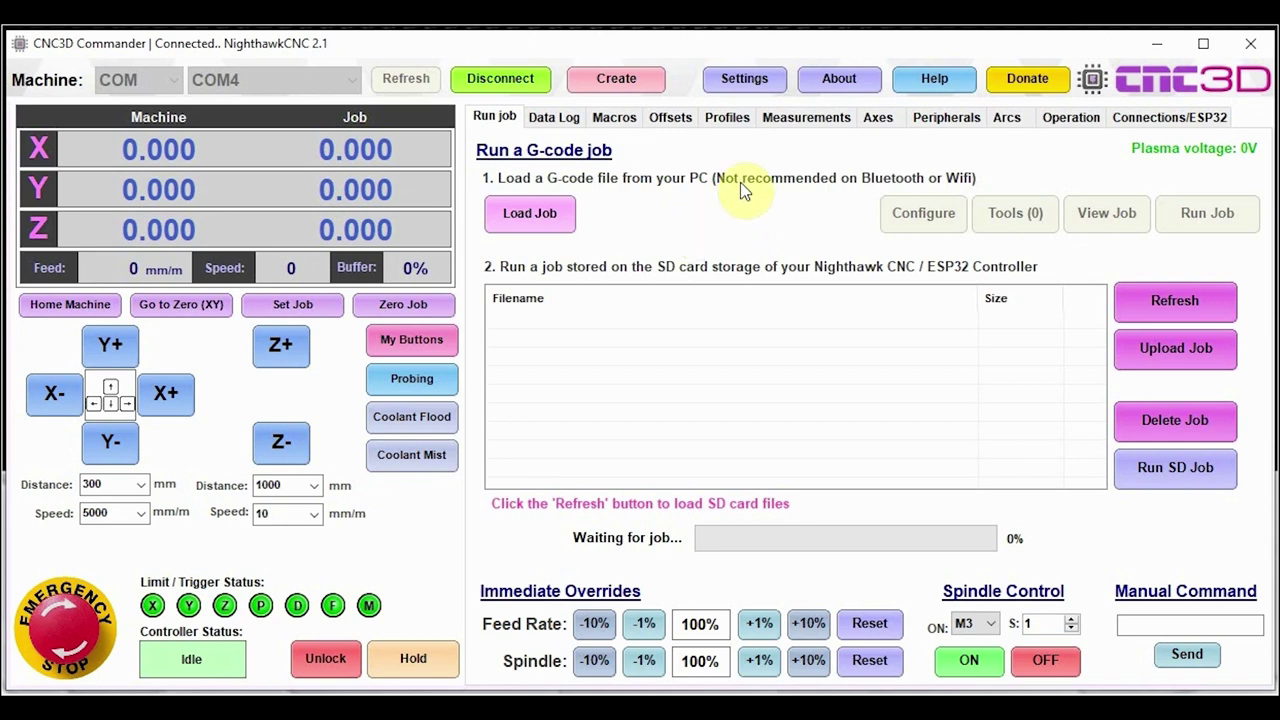
click(946, 122)
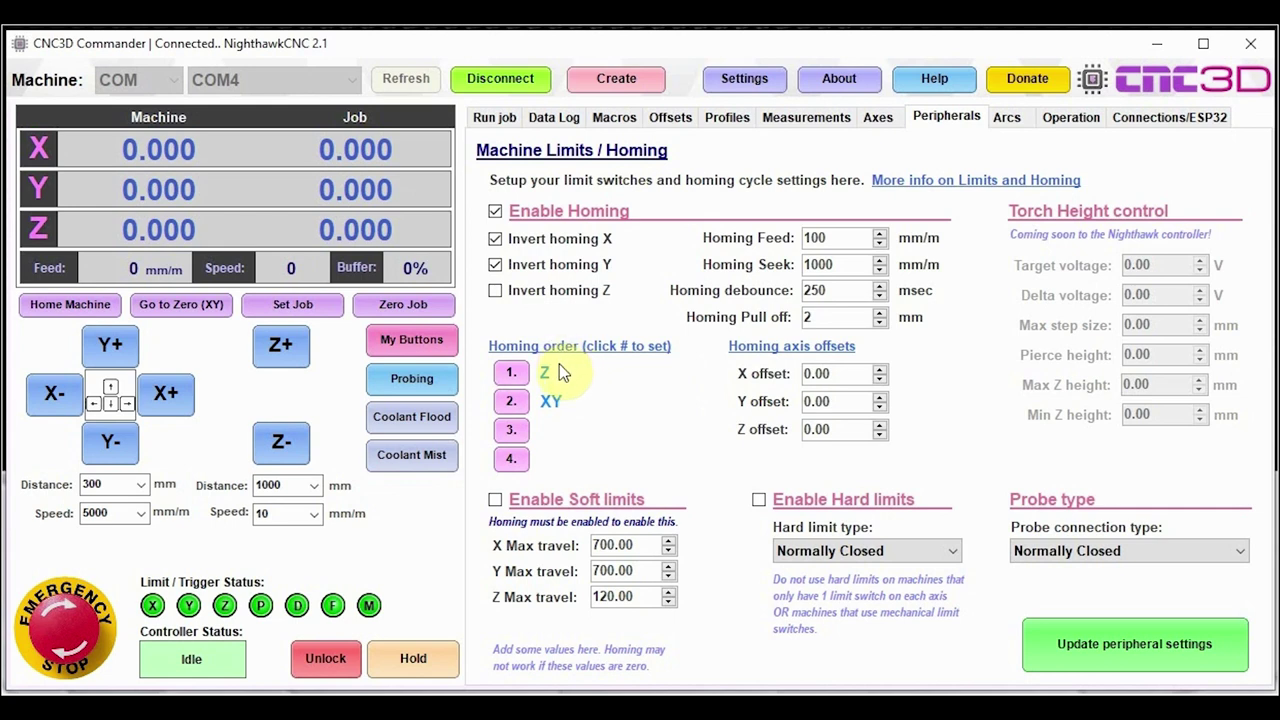
Clear the homing order, then assign X and Y to the third step and Z to the fourth.
click(511, 372)
click(544, 376)
click(521, 435)
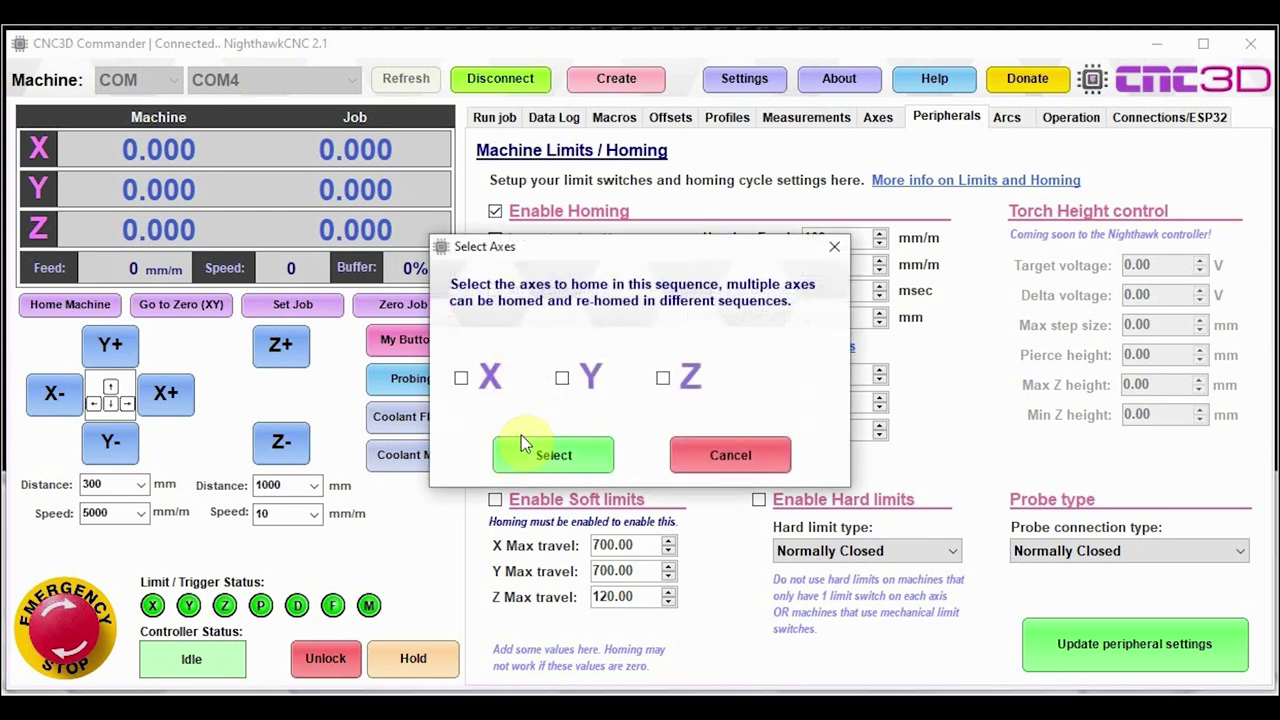
click(465, 380)
click(558, 440)
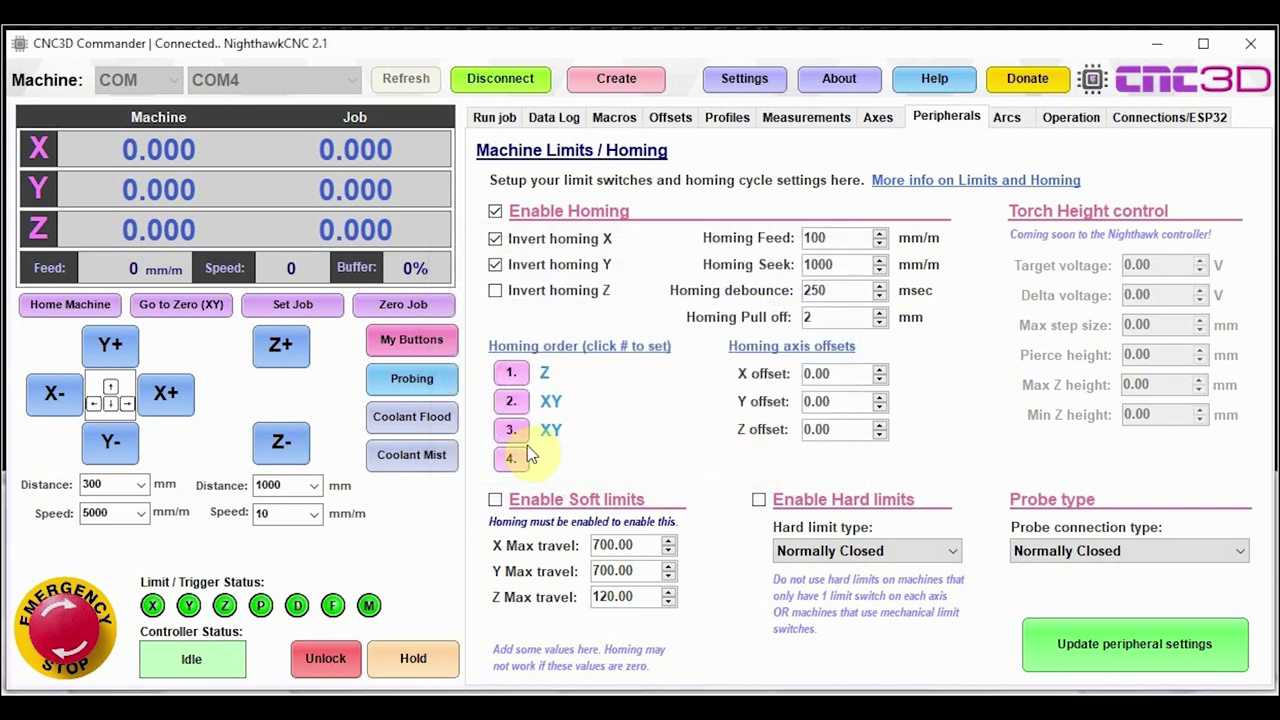
click(517, 455)
click(663, 378)
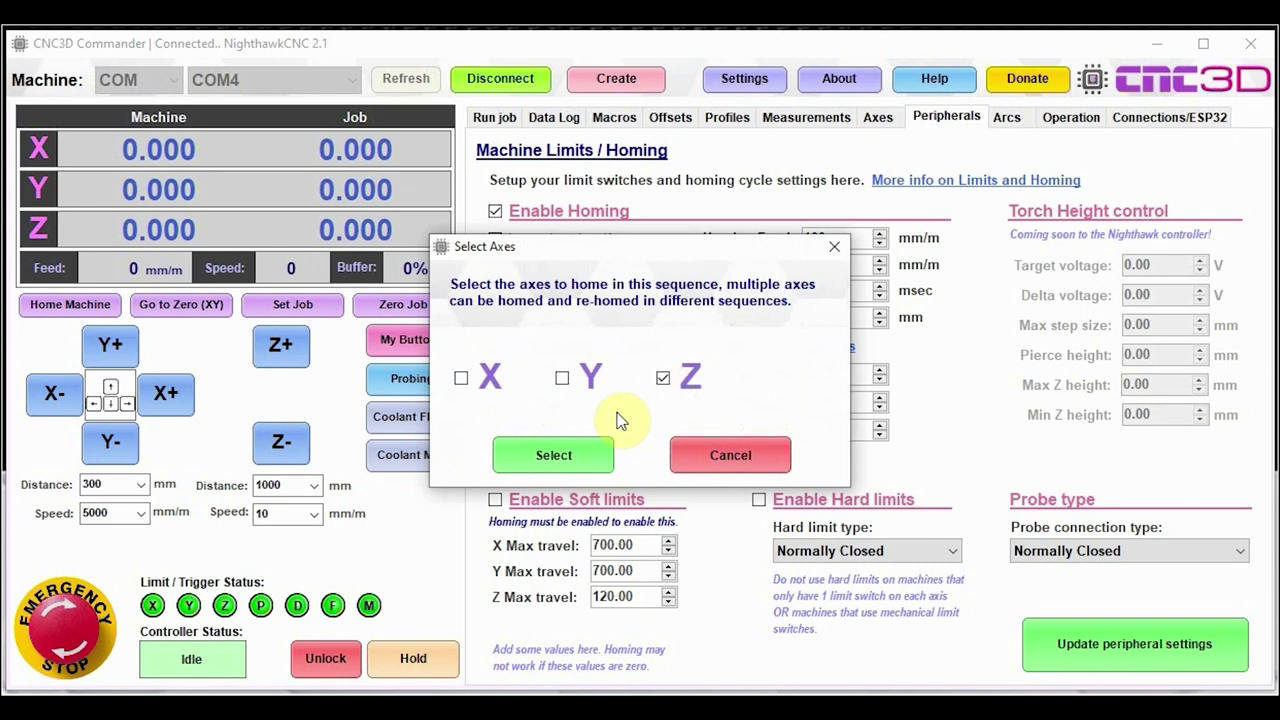
click(558, 456)
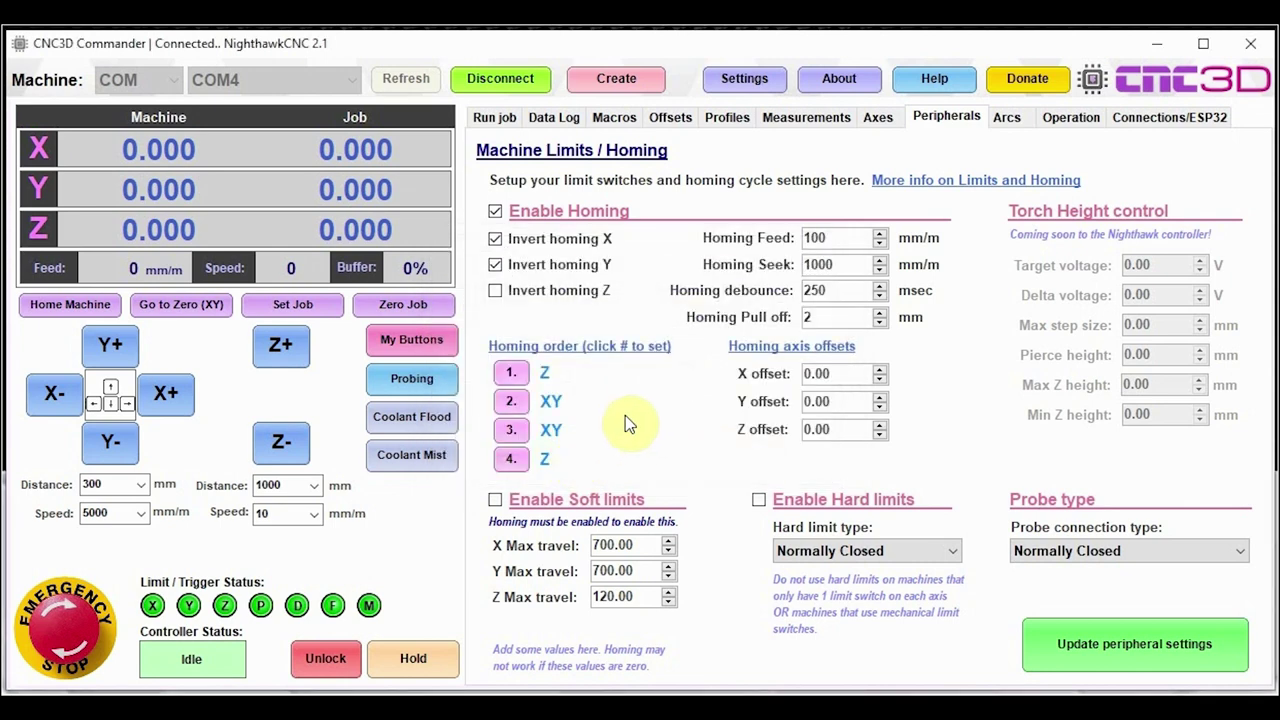
Empty the remaining homing steps so the order is Z then XY, and save the peripheral settings.
click(511, 460)
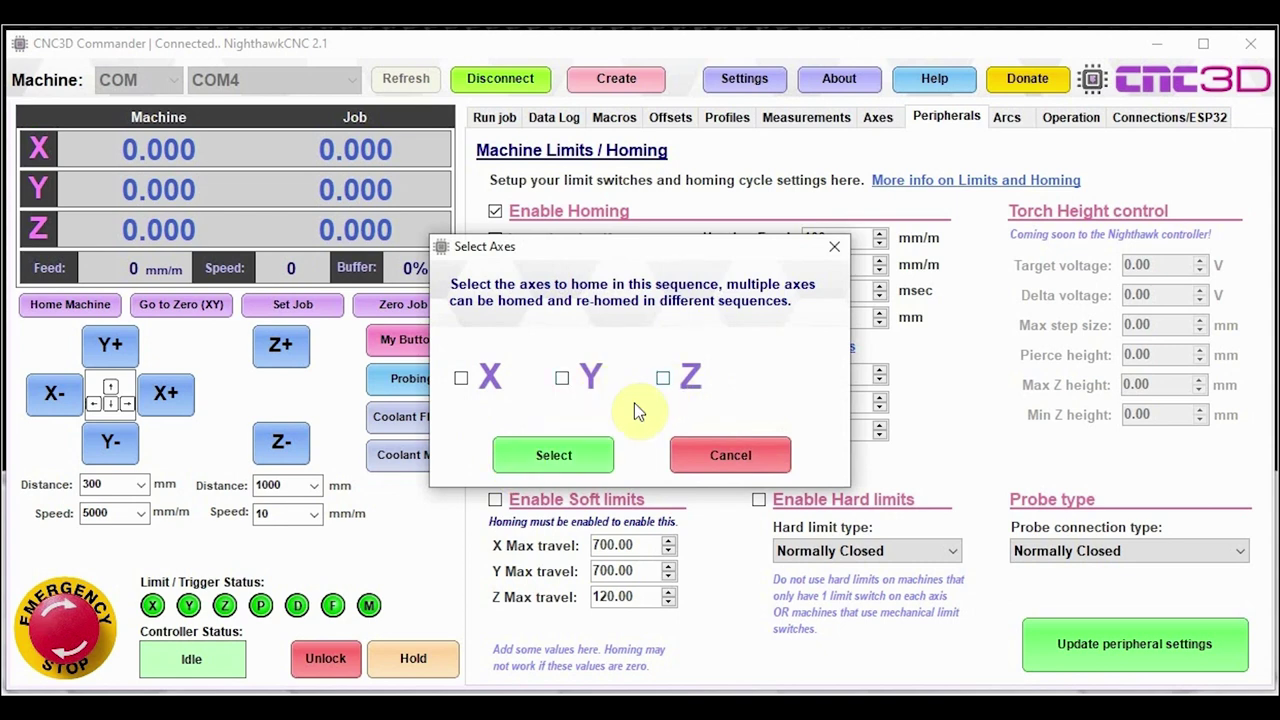
click(553, 456)
click(520, 430)
click(461, 378)
click(562, 379)
click(562, 379)
click(461, 378)
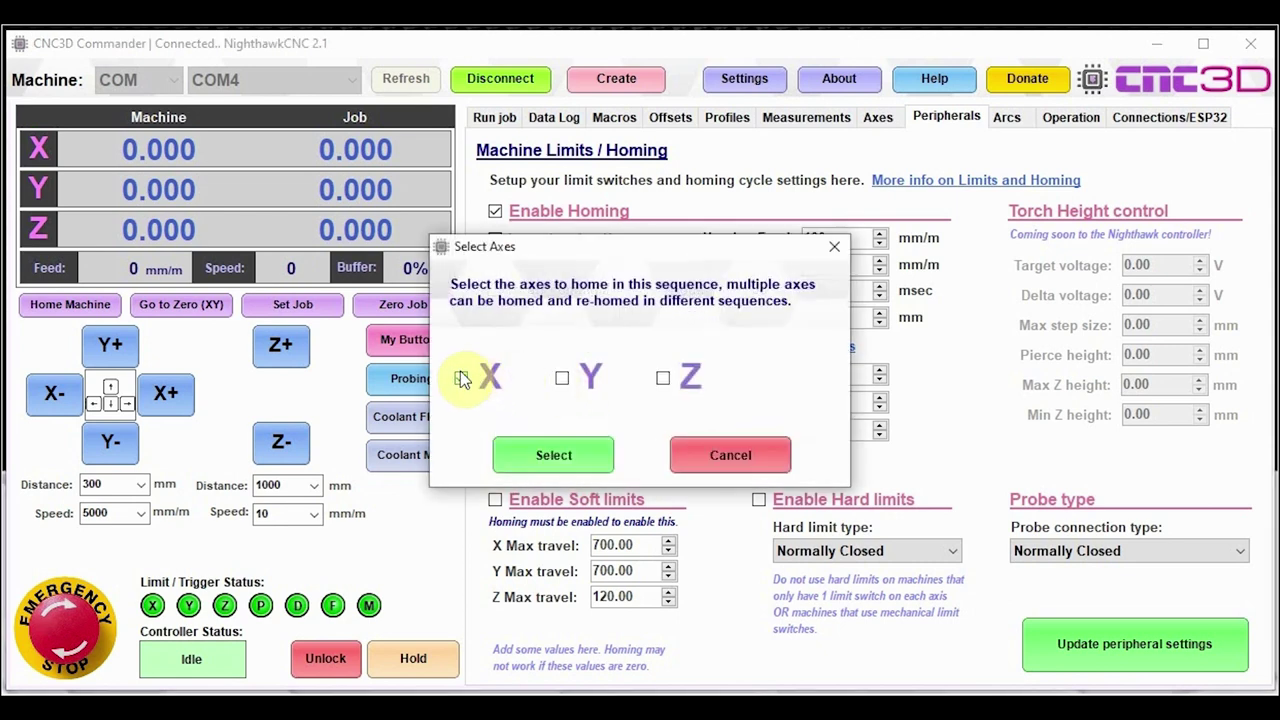
click(553, 456)
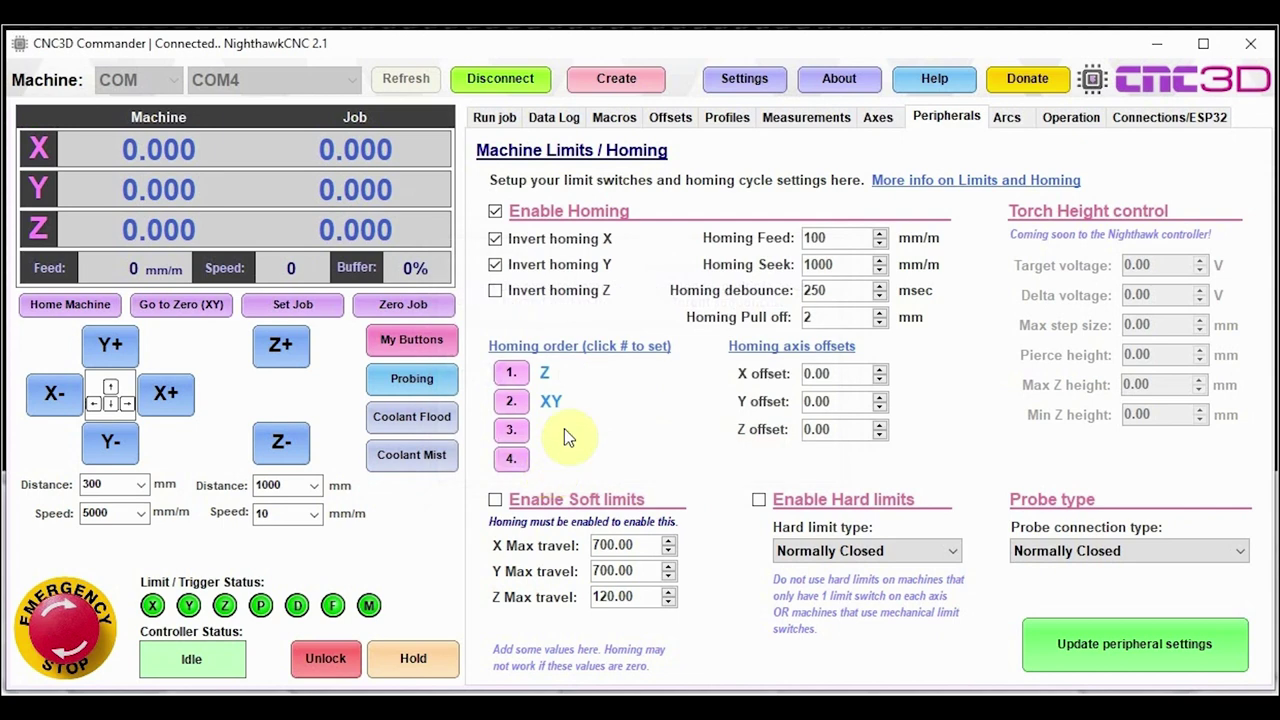
click(1114, 657)
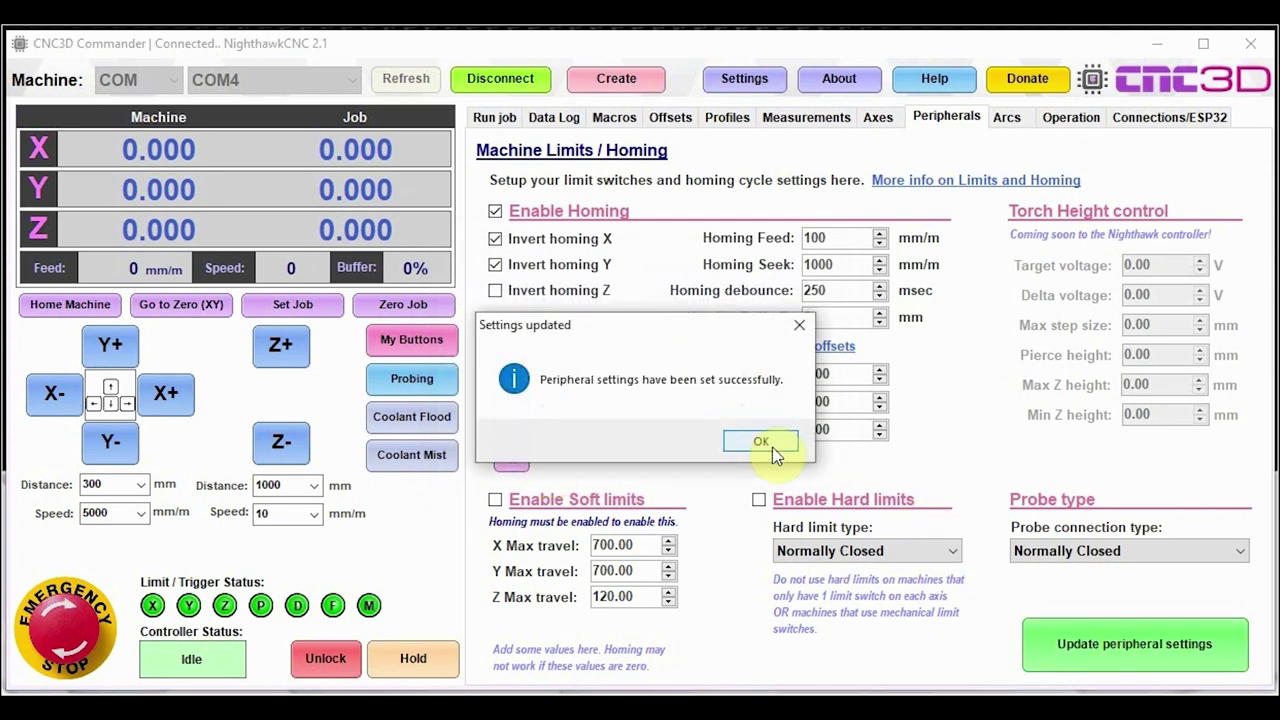
click(770, 445)
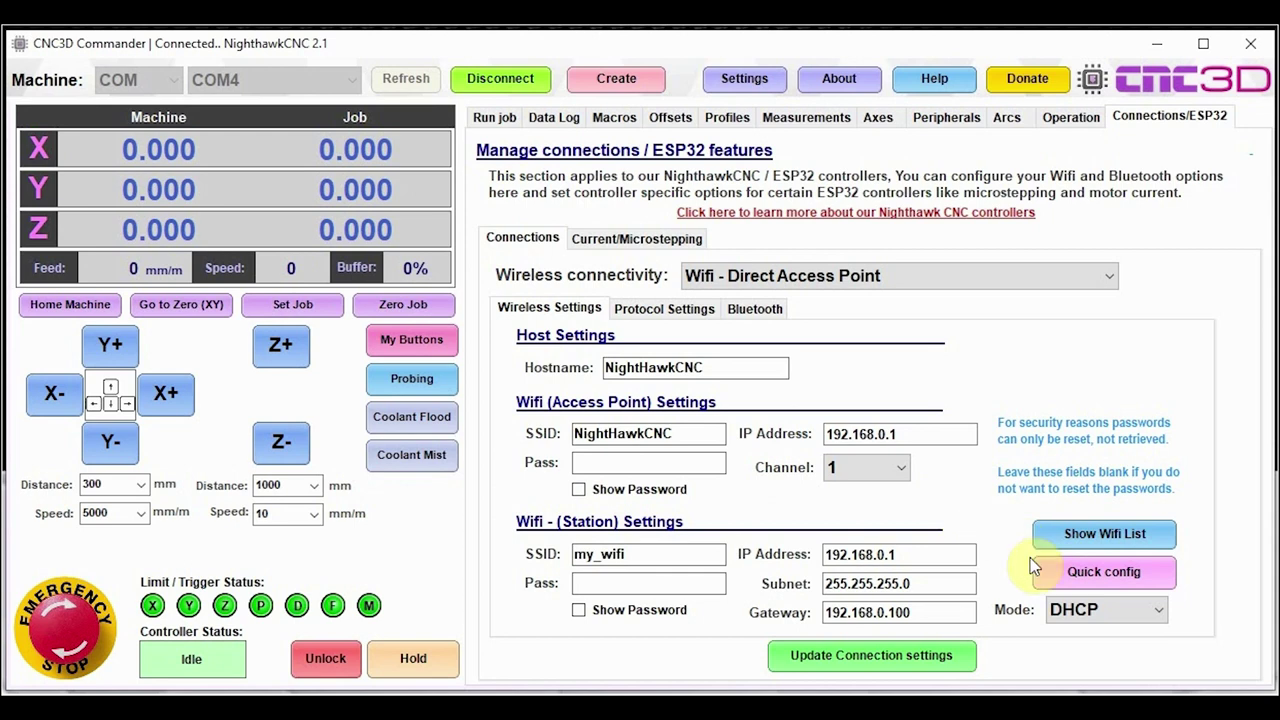
Start Quick config to auto-fill the Wi-Fi station IP, subnet and gateway.
click(1099, 578)
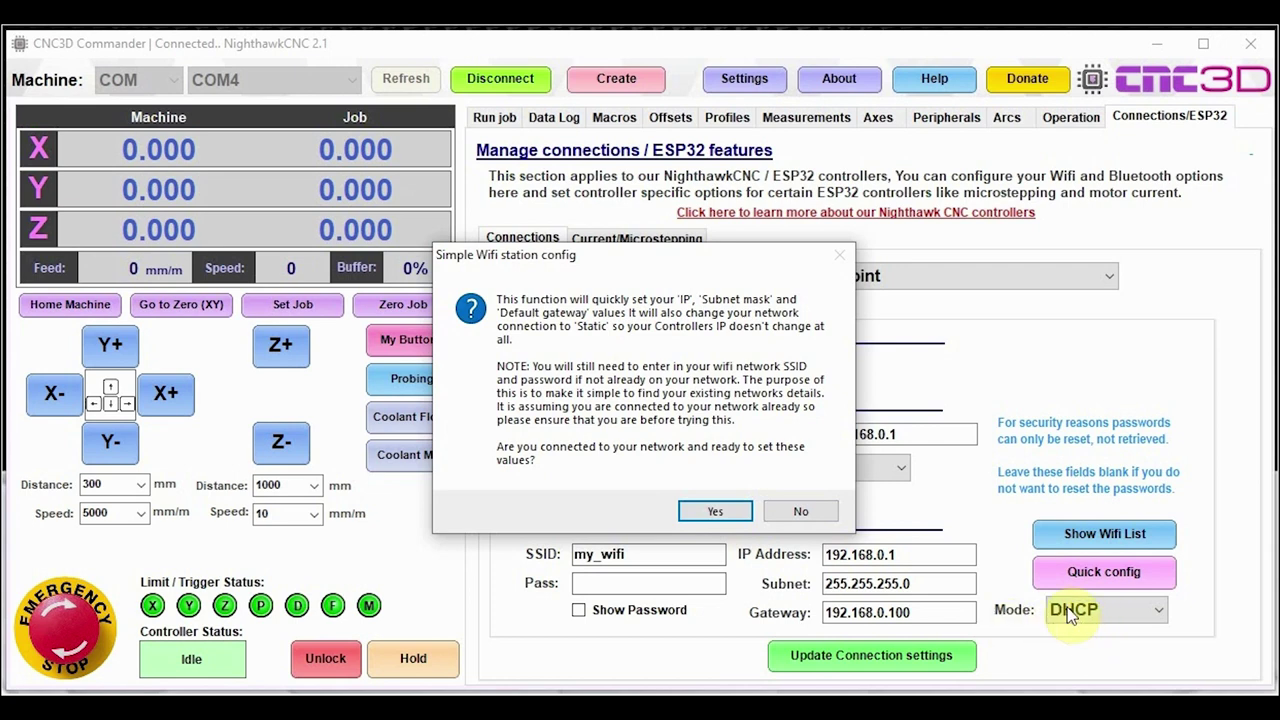
Fill the station fields with static IP 192.168.20.155, subnet 255.255.255.0, gateway 192.168.20.1.
click(718, 514)
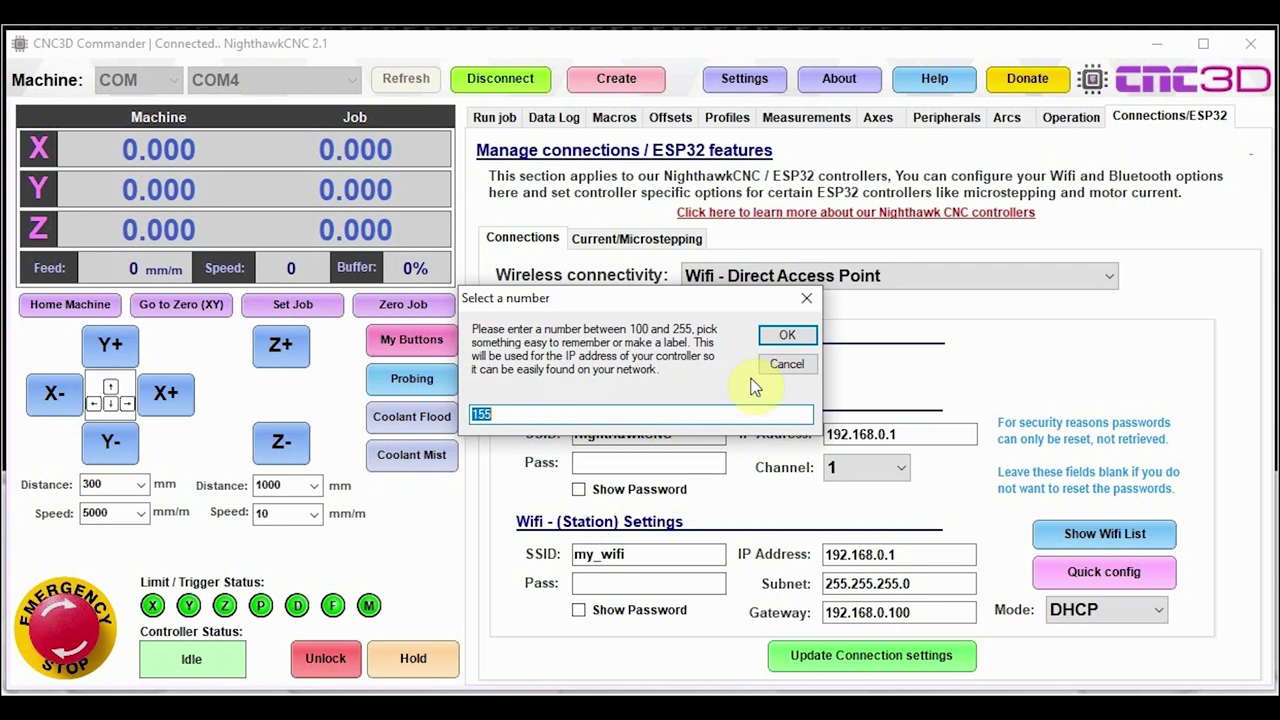
click(804, 333)
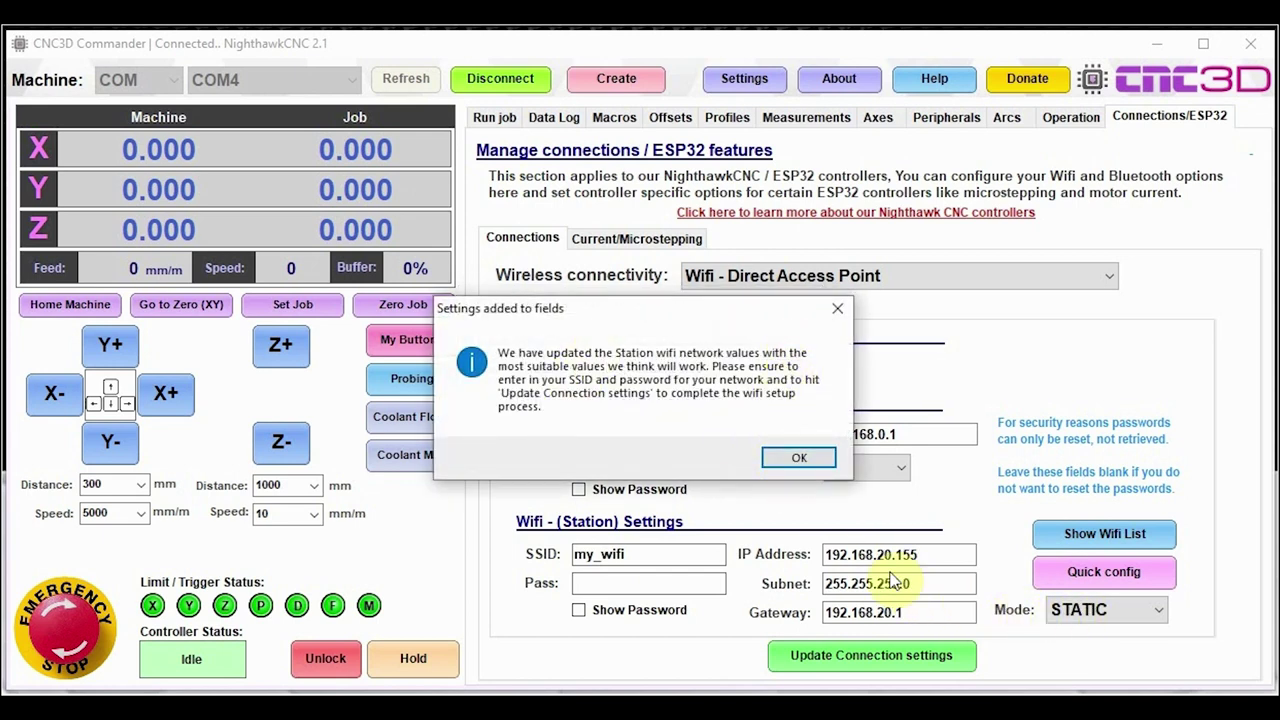
click(795, 460)
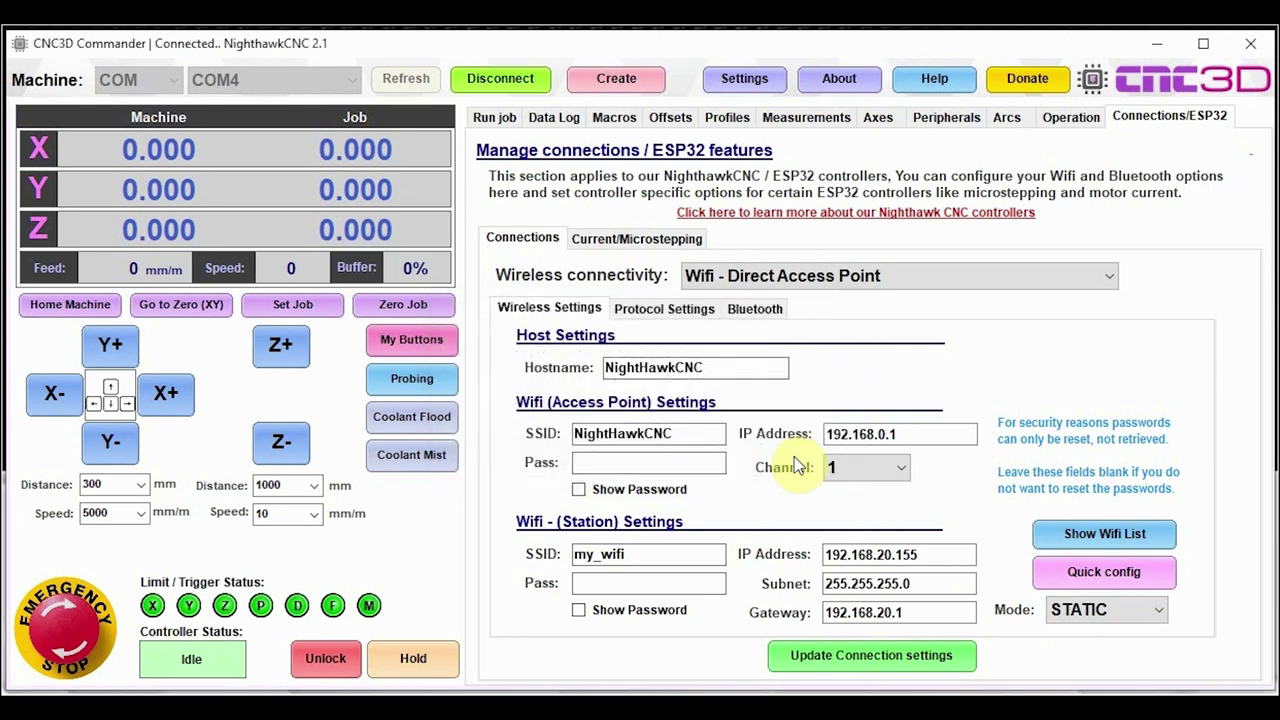
Set wireless connectivity to 'Wifi - Connect to existing network' and select the Station SSID field.
click(852, 282)
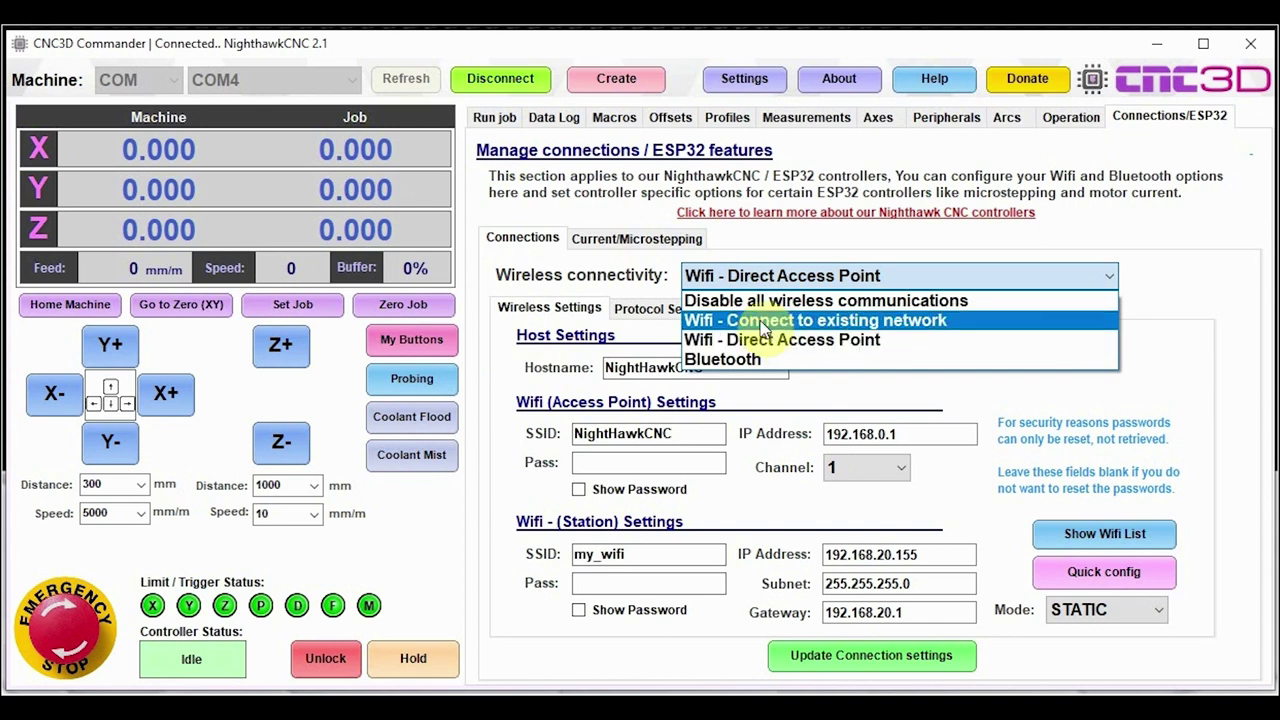
click(1084, 282)
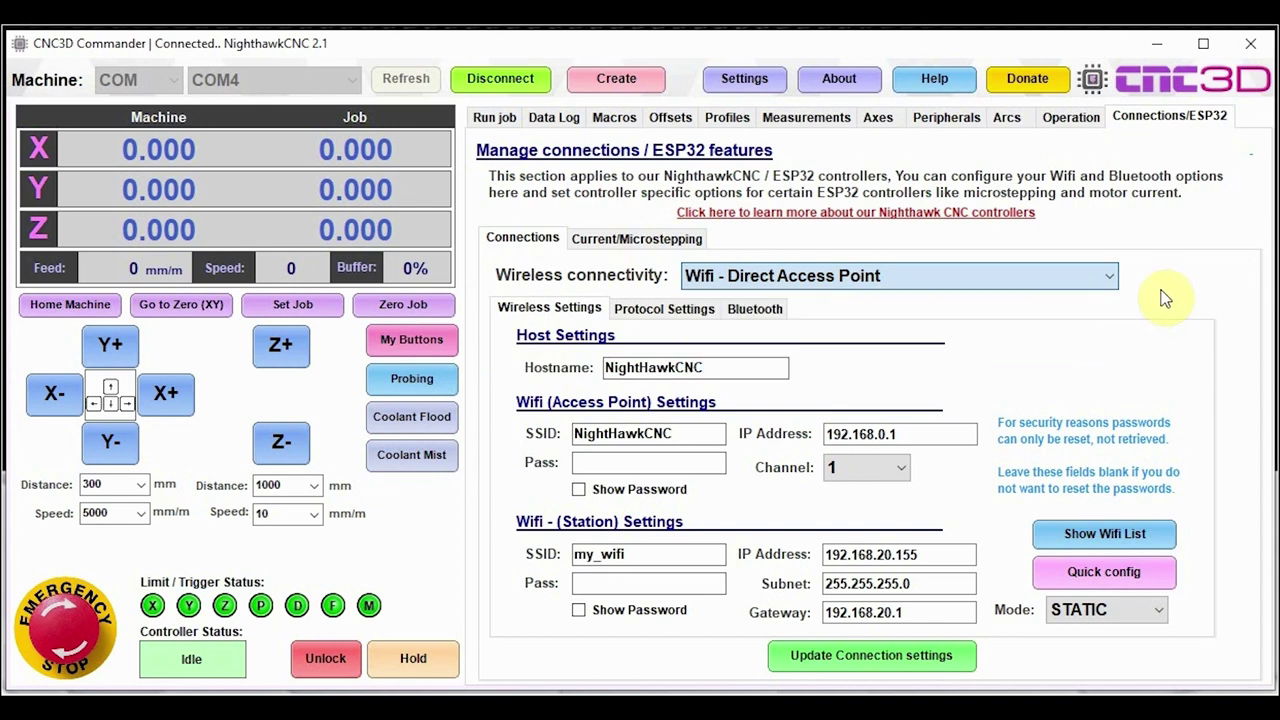
click(792, 284)
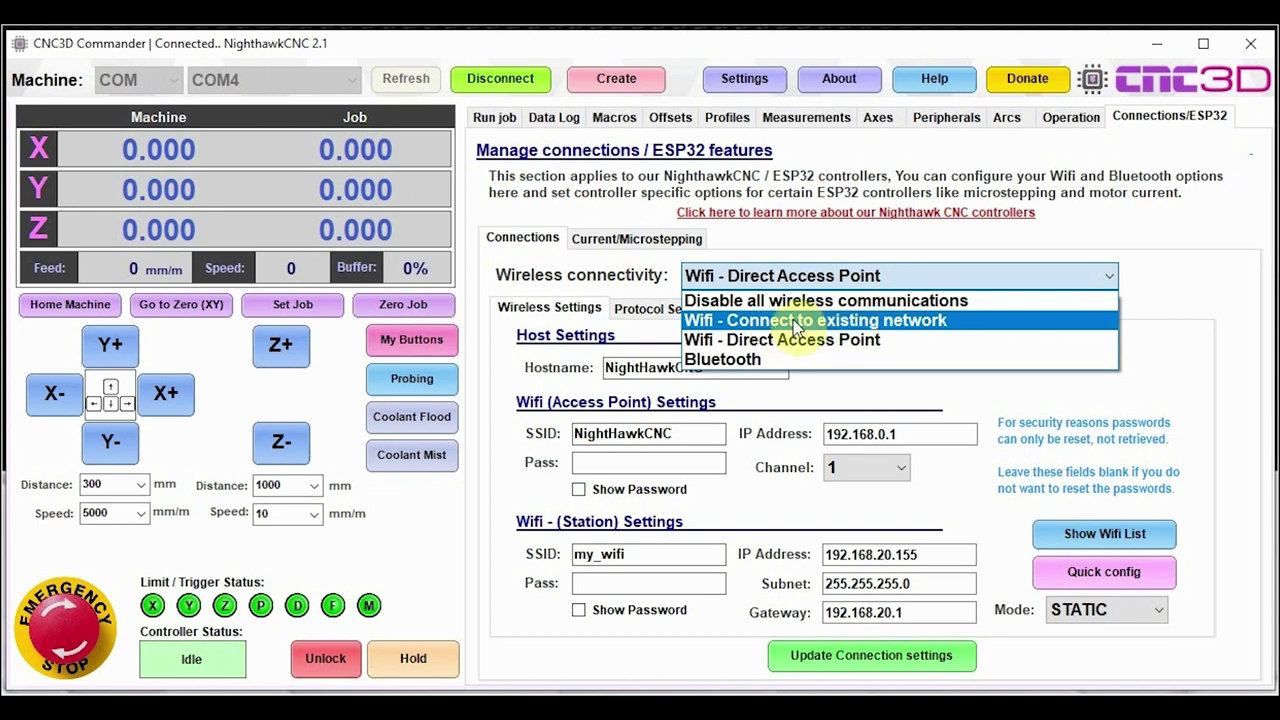
click(788, 326)
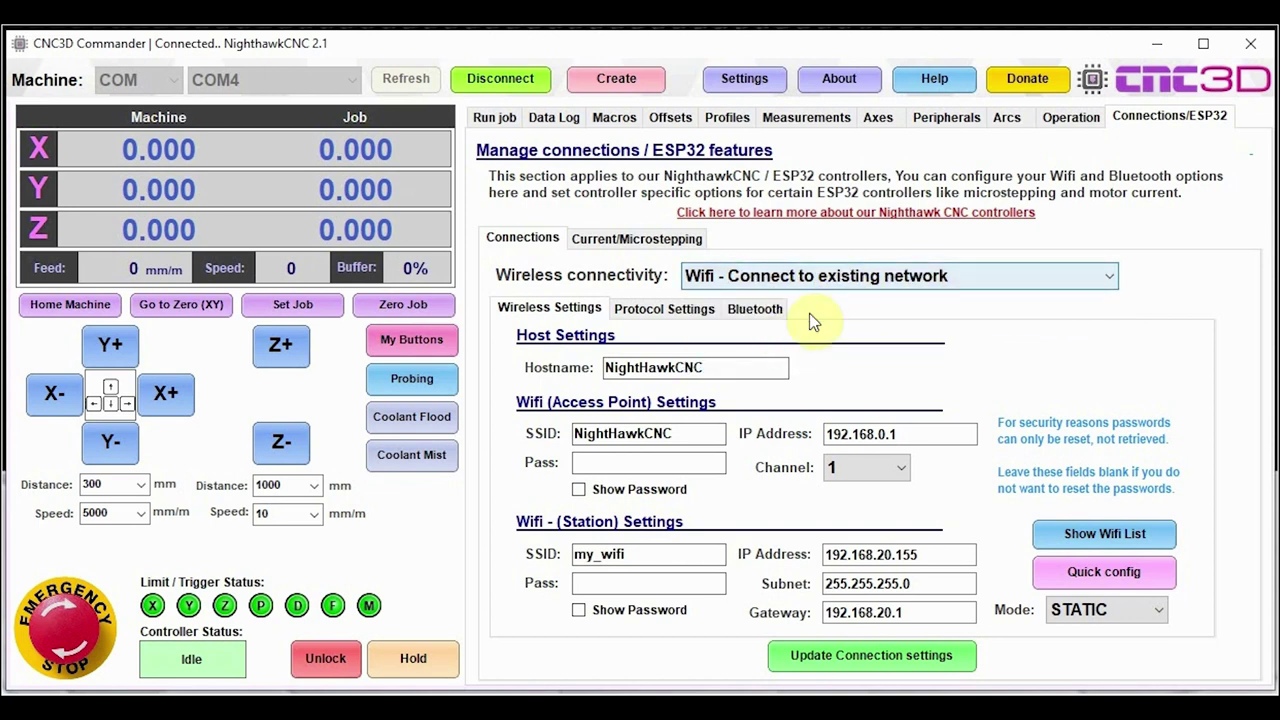
double_click(651, 553)
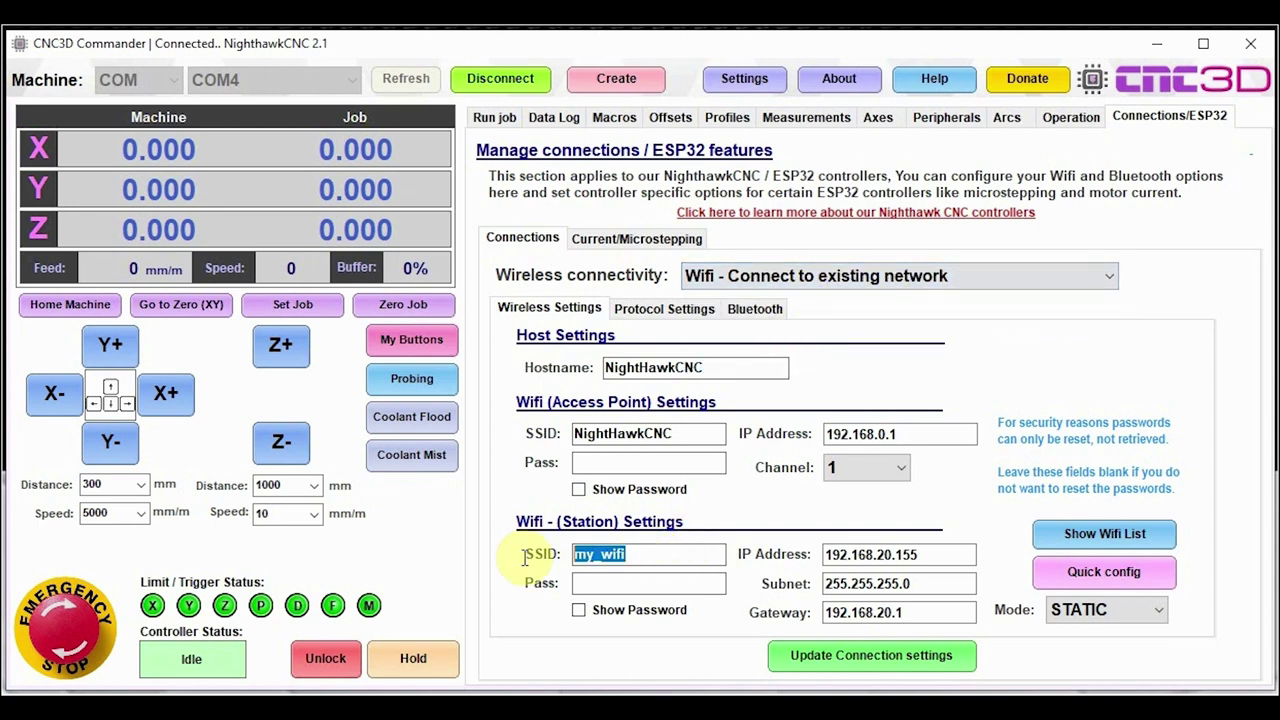
click(649, 561)
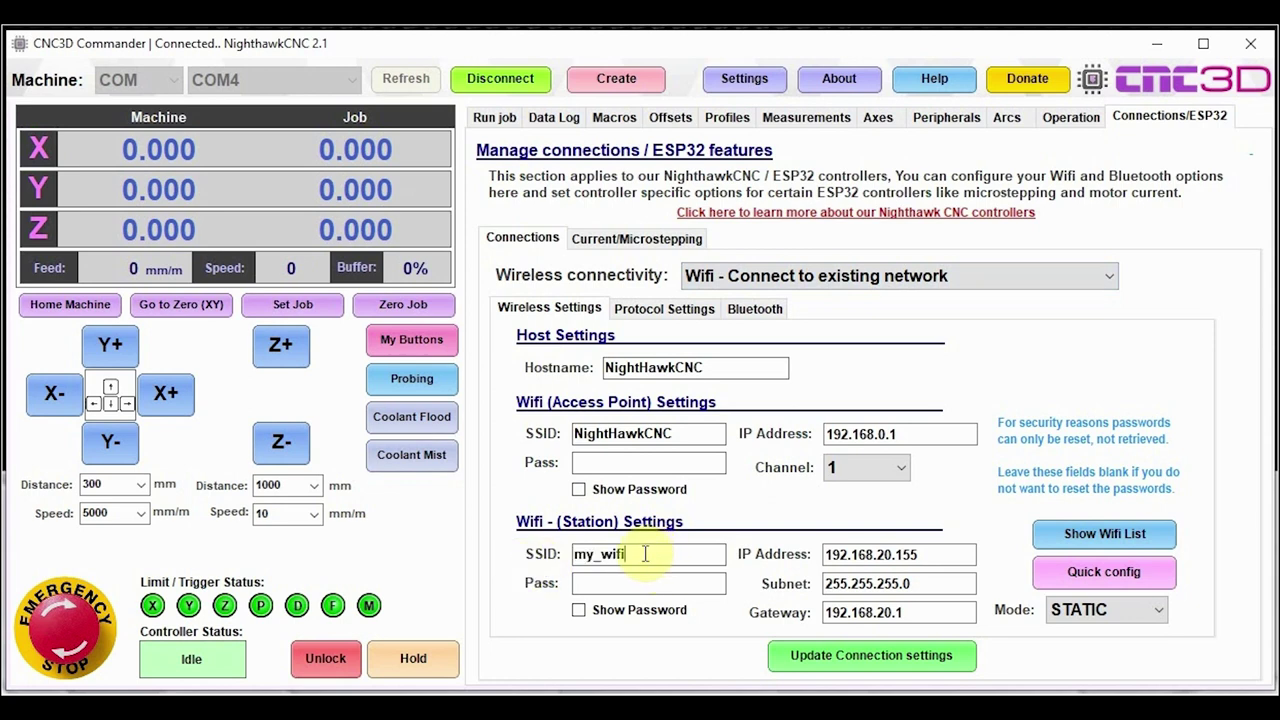
drag(646, 557, 540, 565)
click(634, 557)
List the Wi-Fi networks the controller can reach and pick CNC3D.
click(1097, 539)
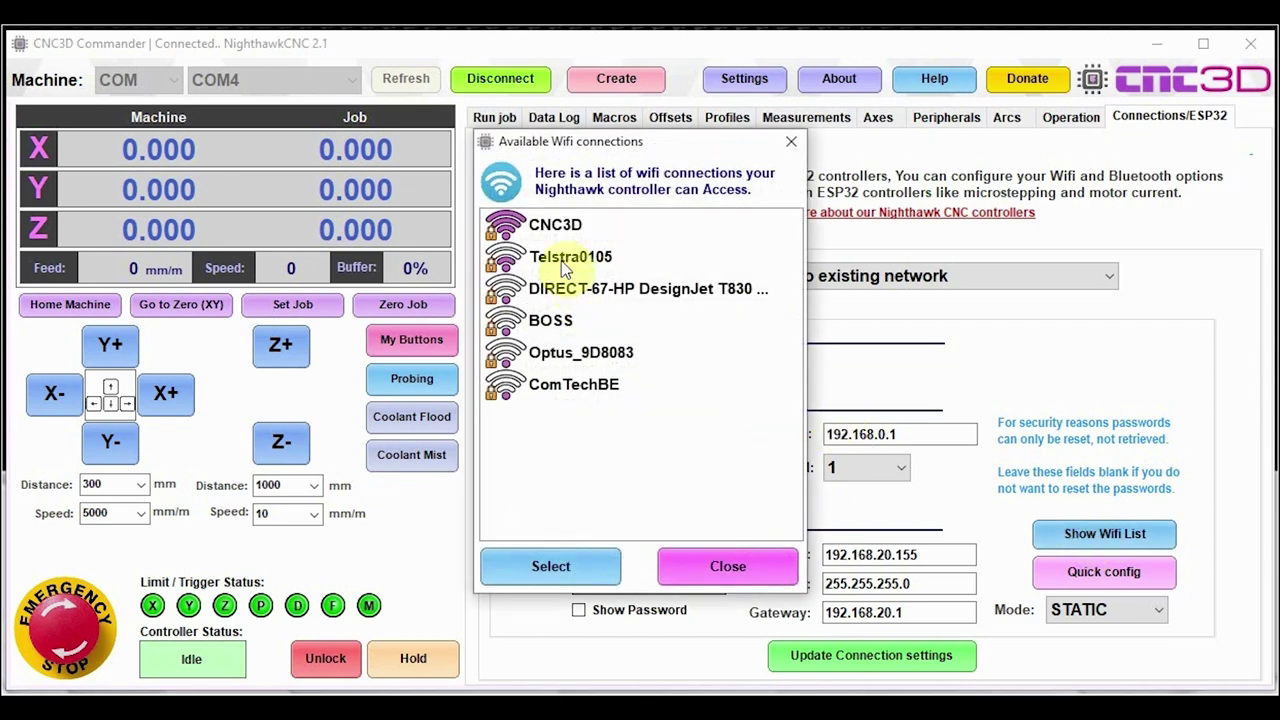
click(555, 228)
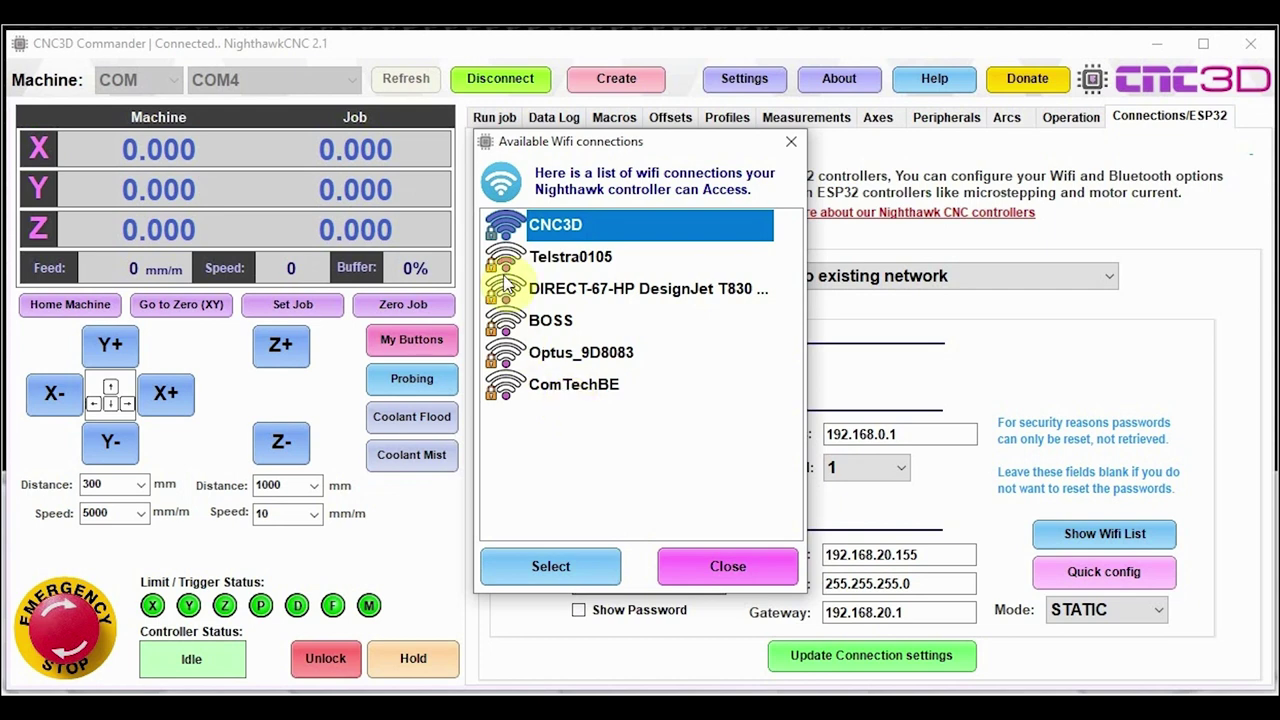
Use CNC3D as station SSID, enter its Wi-Fi password, and change the IP to 192.168.20.111.
click(550, 568)
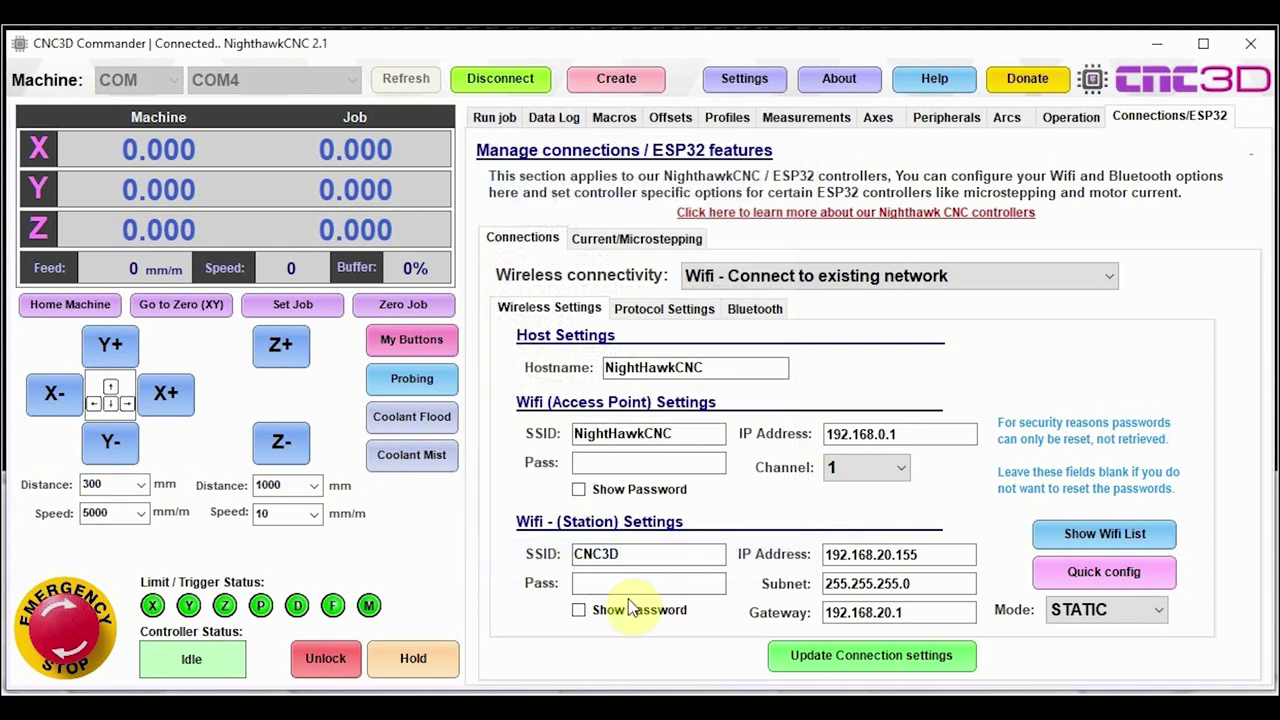
text(***********)
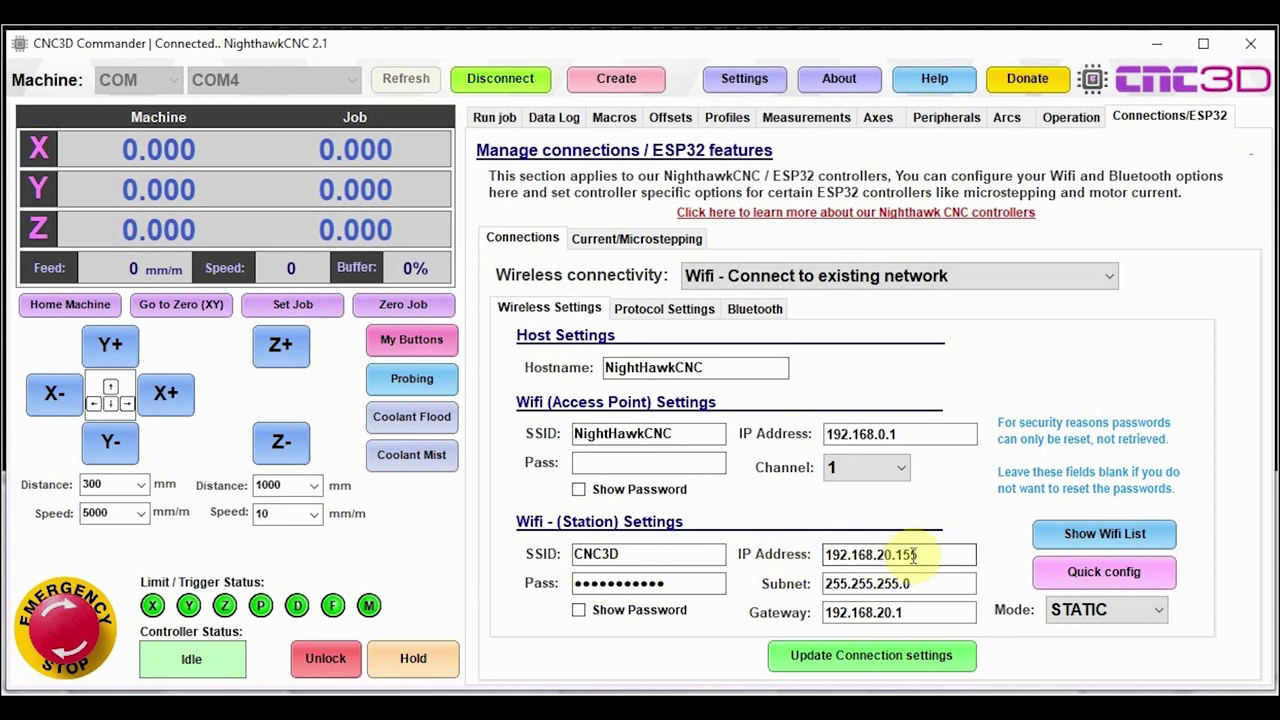
drag(920, 556, 897, 563)
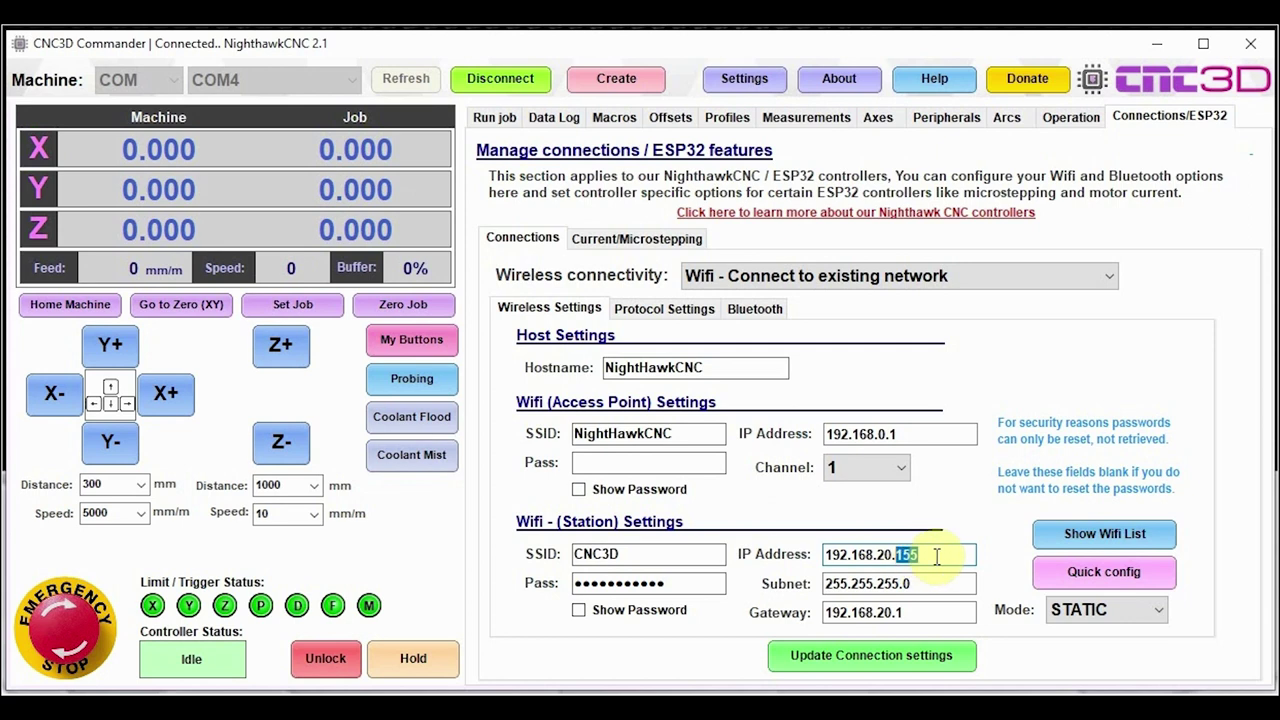
text(11)
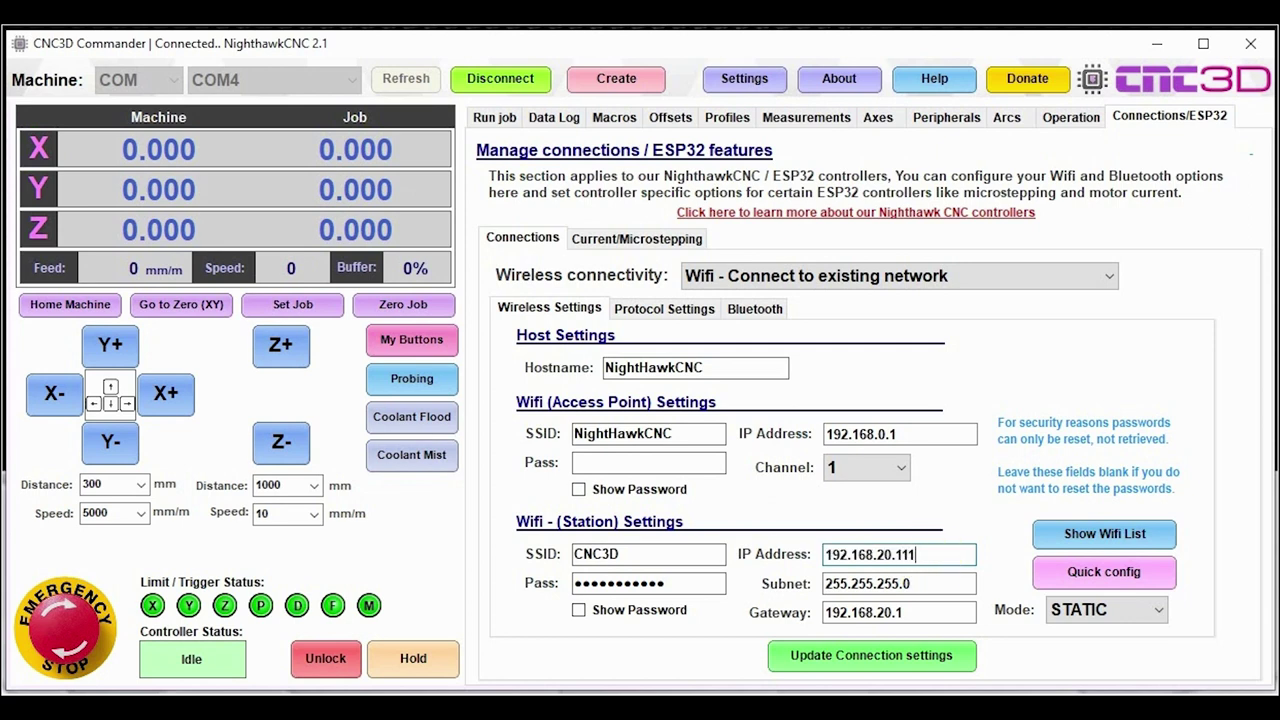
text(1)
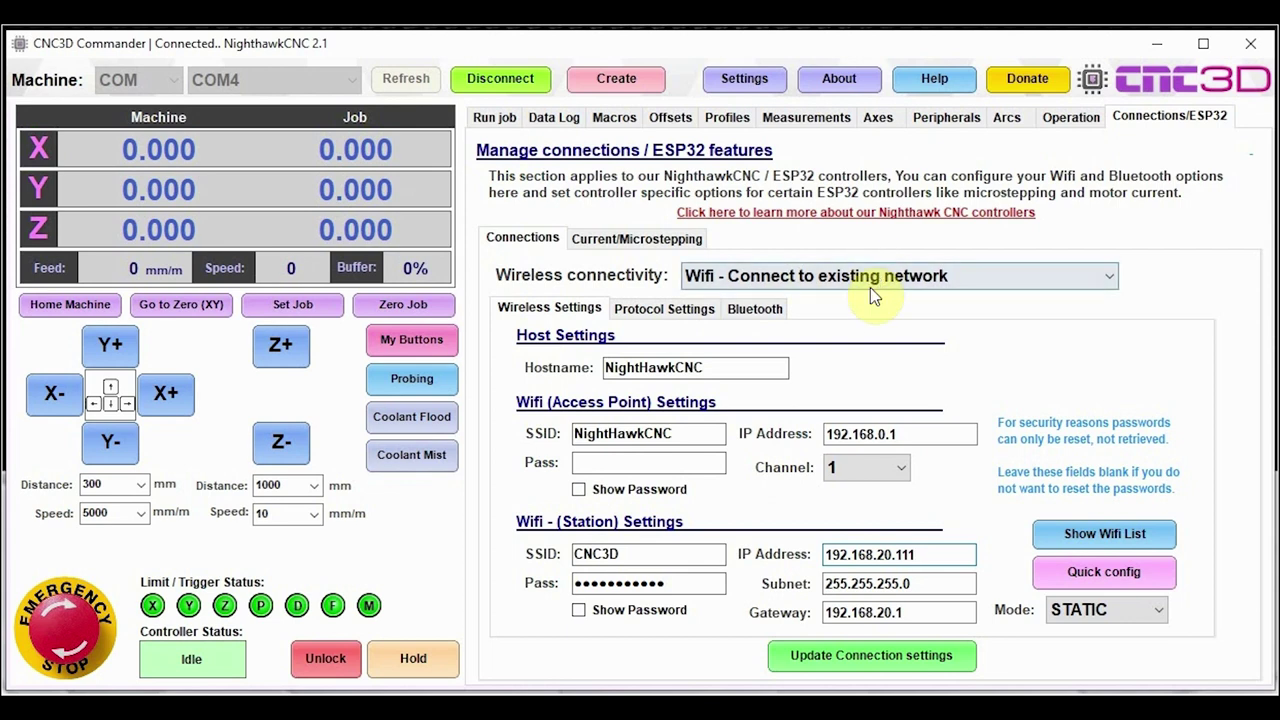
Save the new connection settings to the controller, then disconnect from the machine.
click(871, 656)
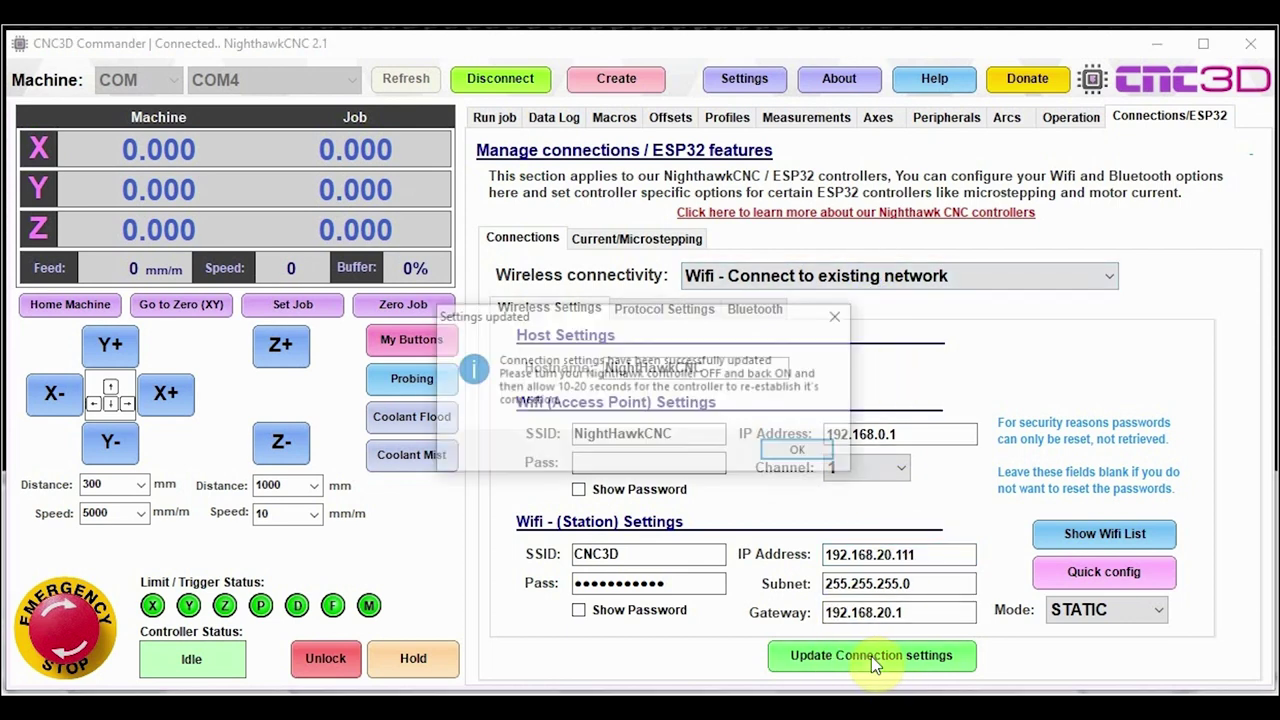
click(800, 454)
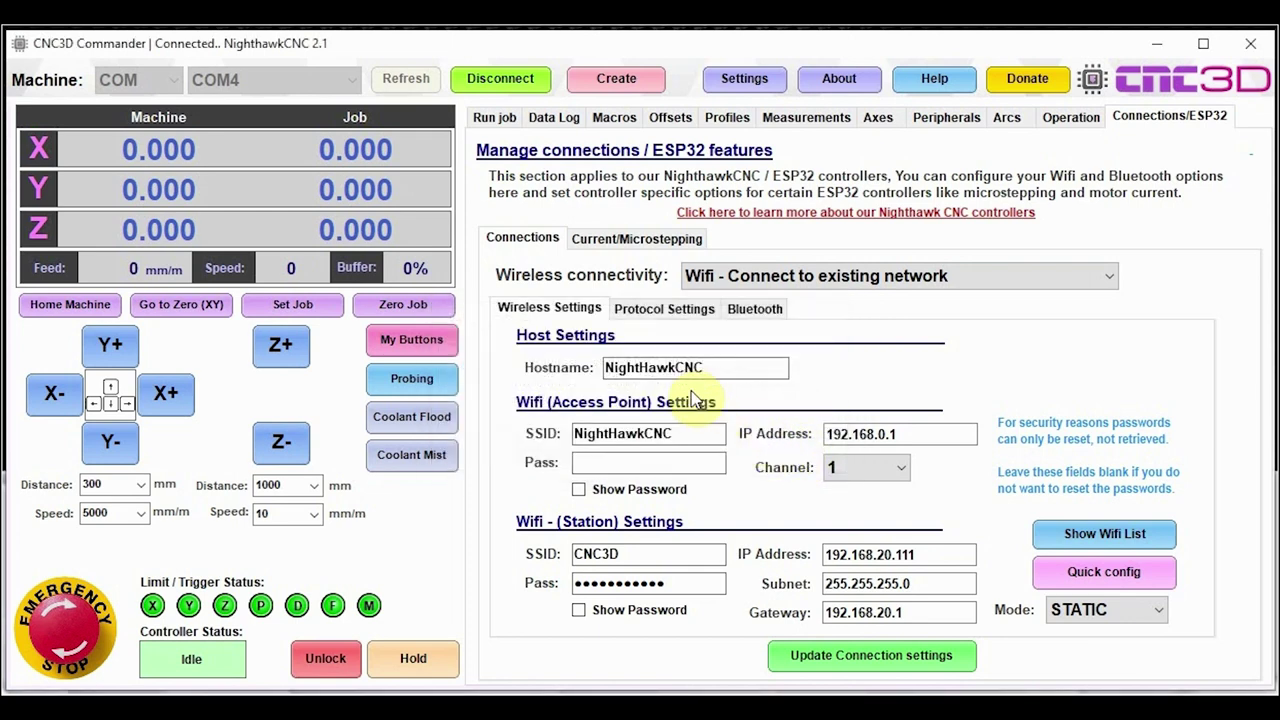
click(505, 82)
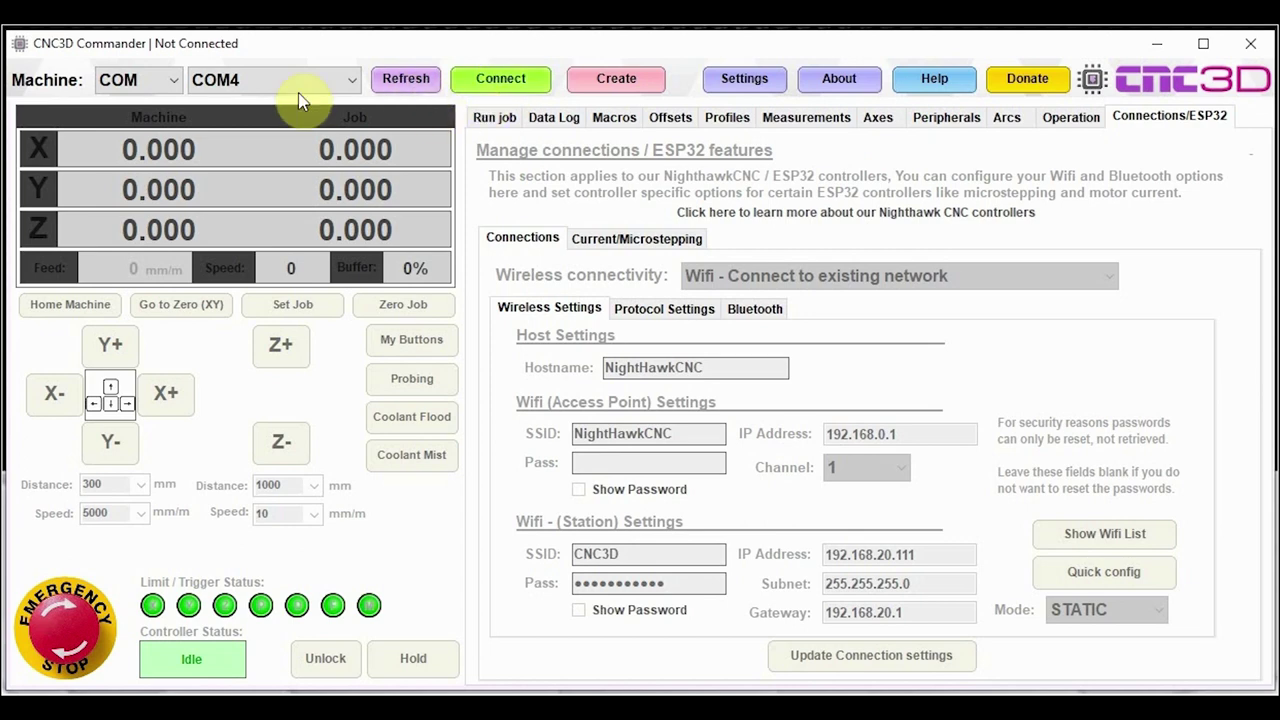
Reconnect on COM4 so the controller reports joining CNC3D at 192.168.20.111.
click(240, 89)
click(240, 92)
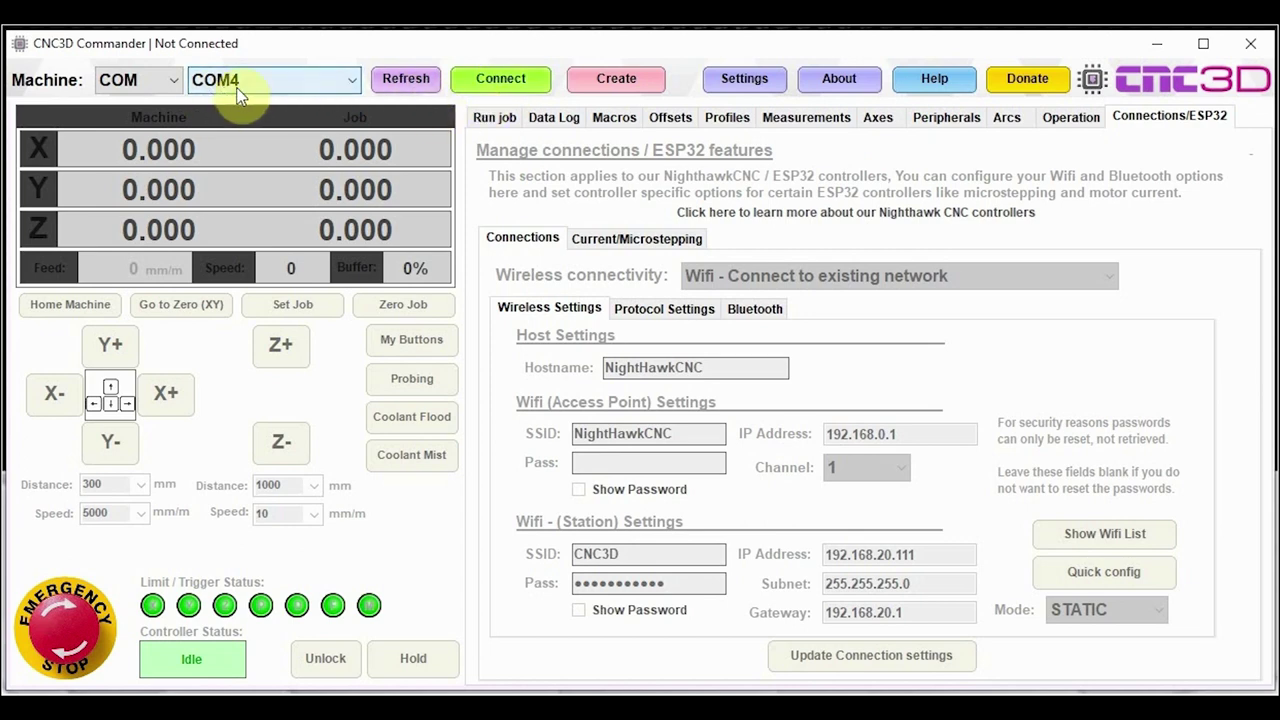
click(501, 79)
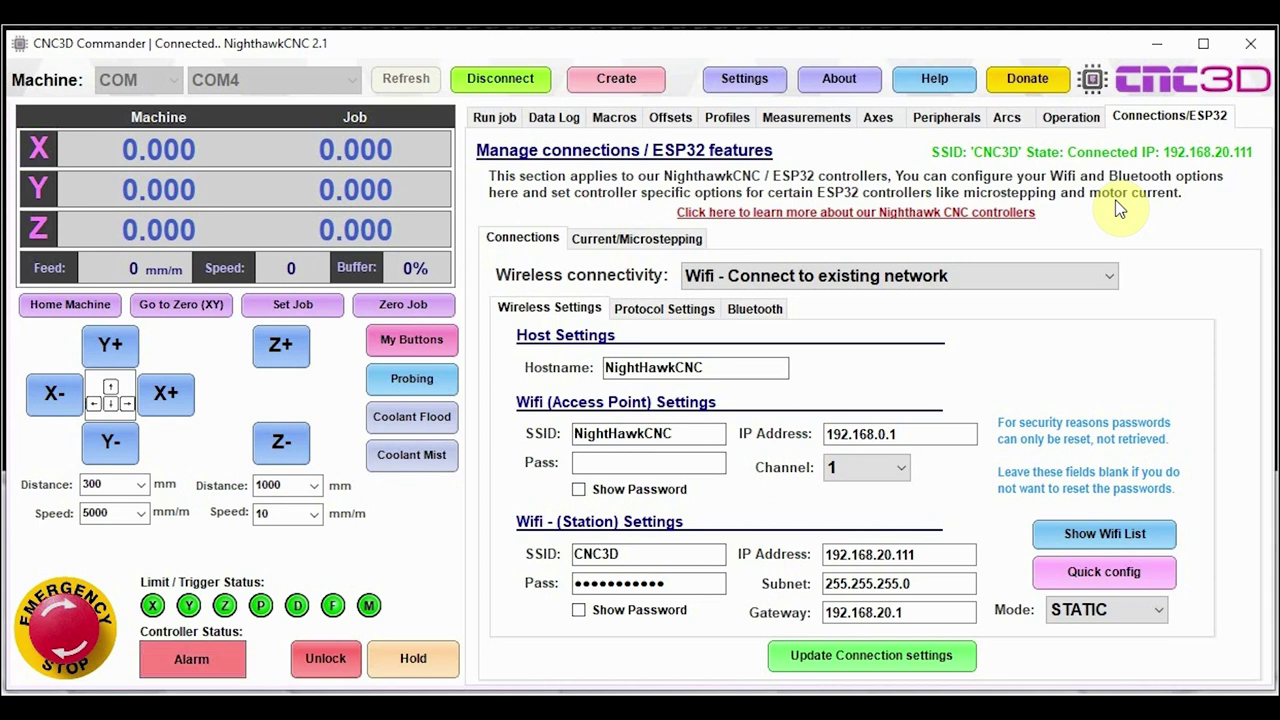
click(956, 281)
Show the four Wireless connectivity options, from disabled wireless through to Bluetooth.
click(952, 277)
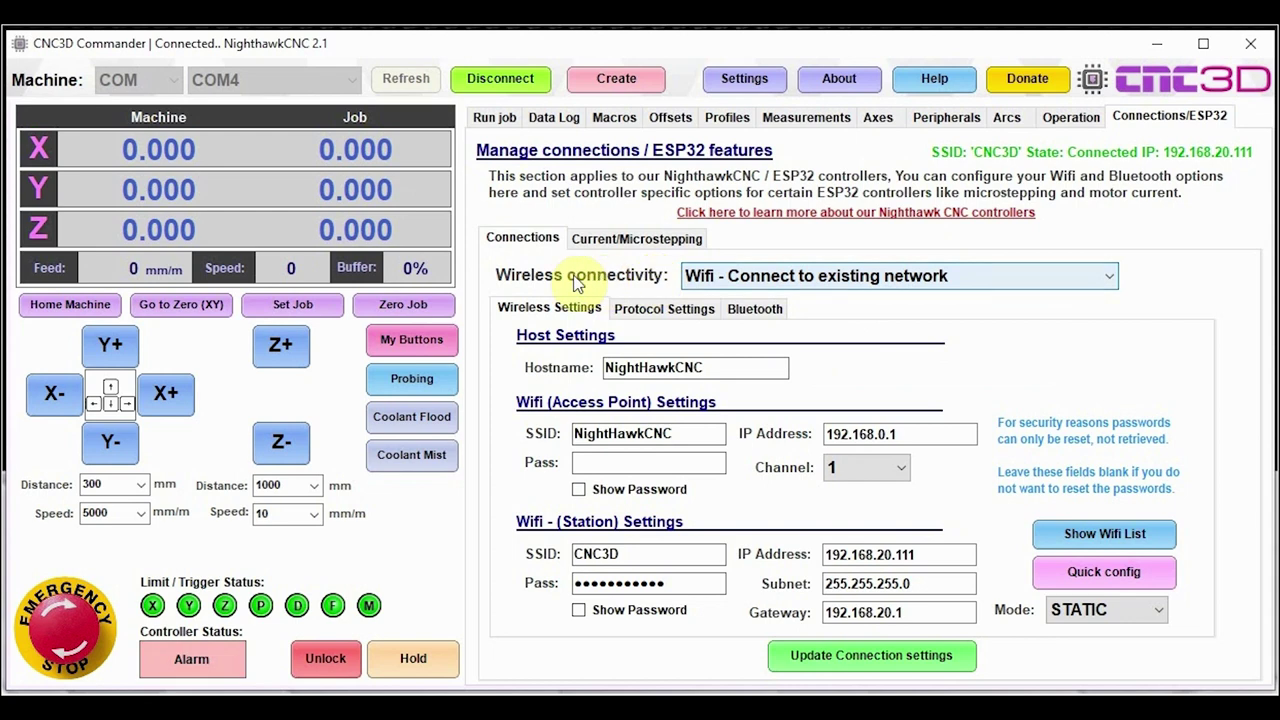
click(855, 280)
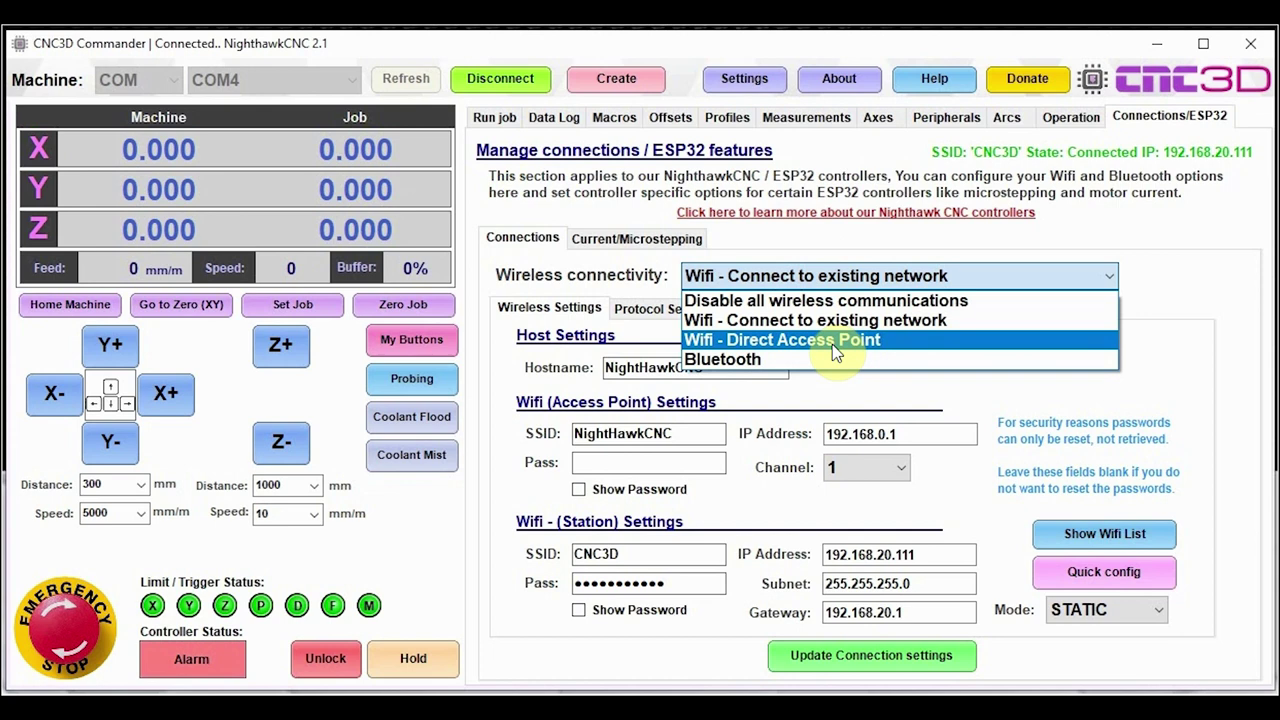
Switch wireless connectivity to Wifi - Direct Access Point, with SSID NightHawkCNC at 192.168.0.1.
click(835, 345)
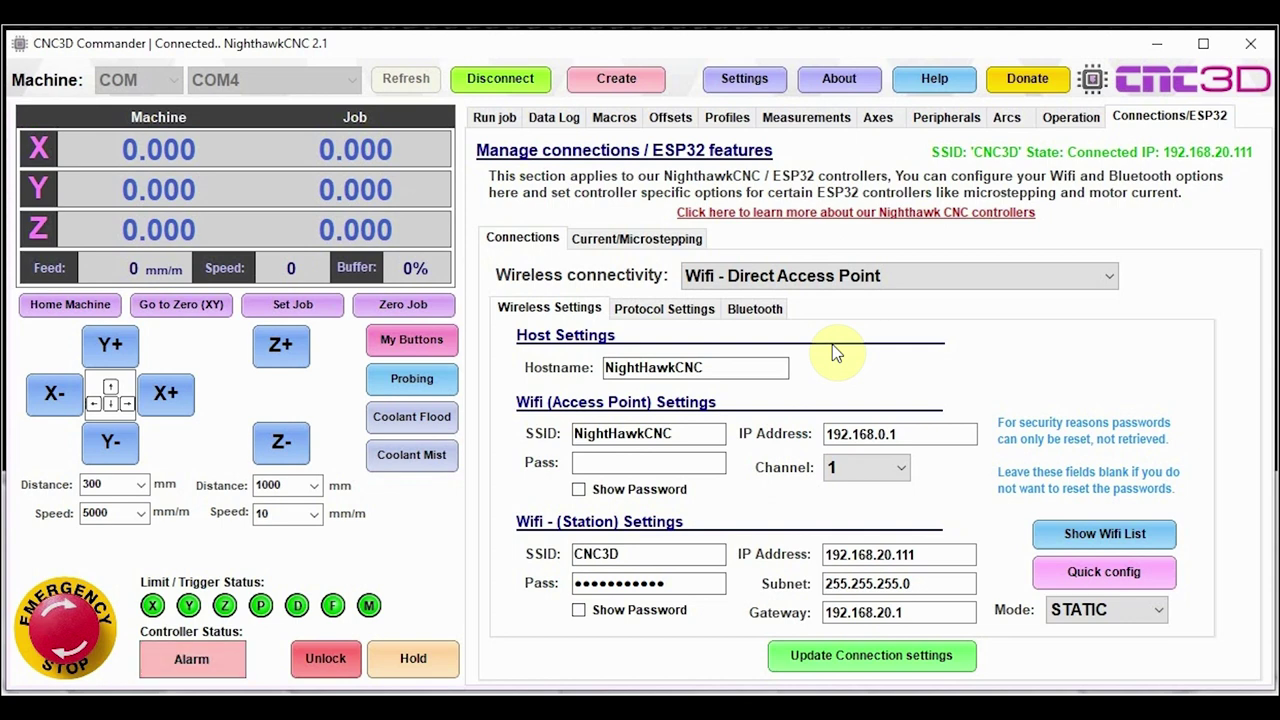
click(850, 277)
click(822, 320)
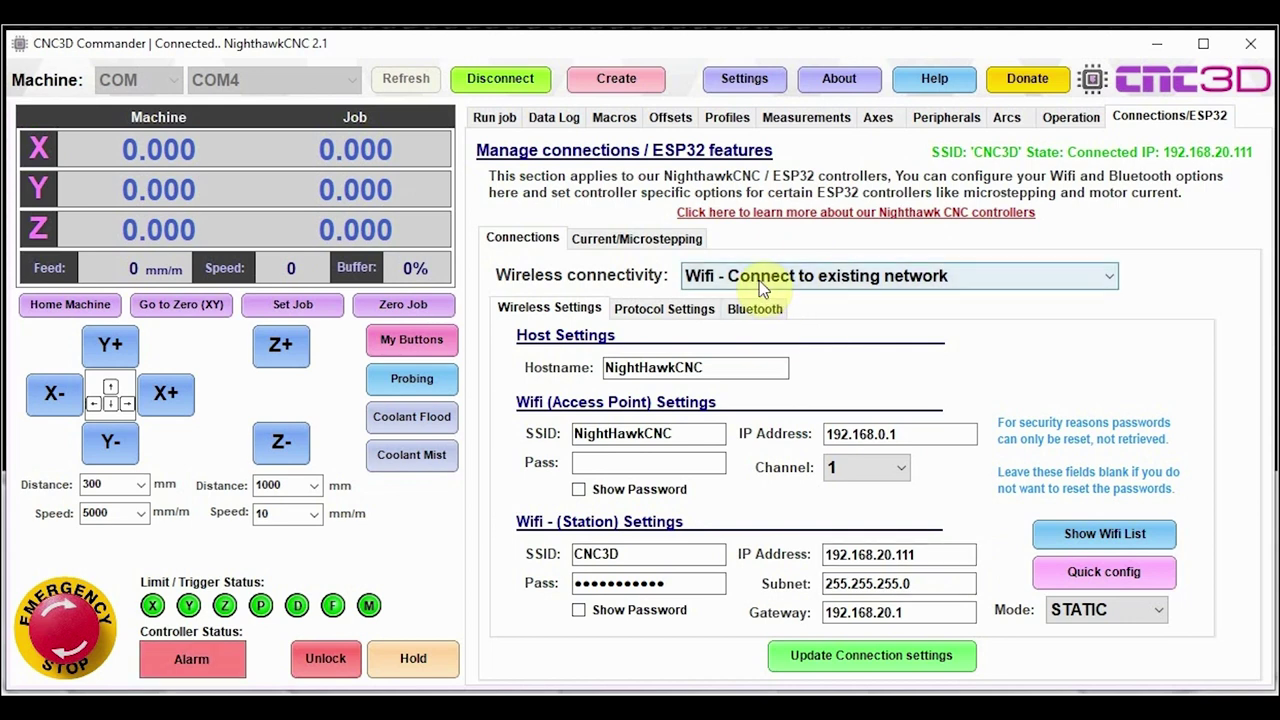
click(922, 274)
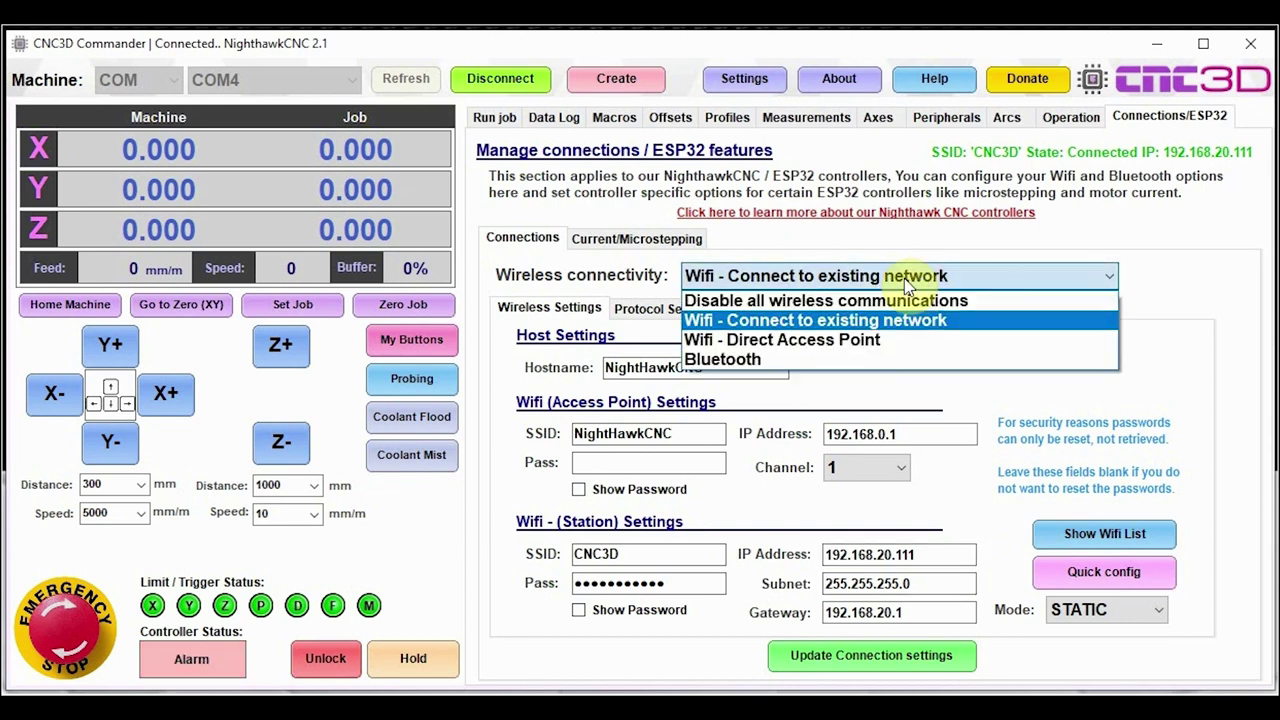
click(812, 341)
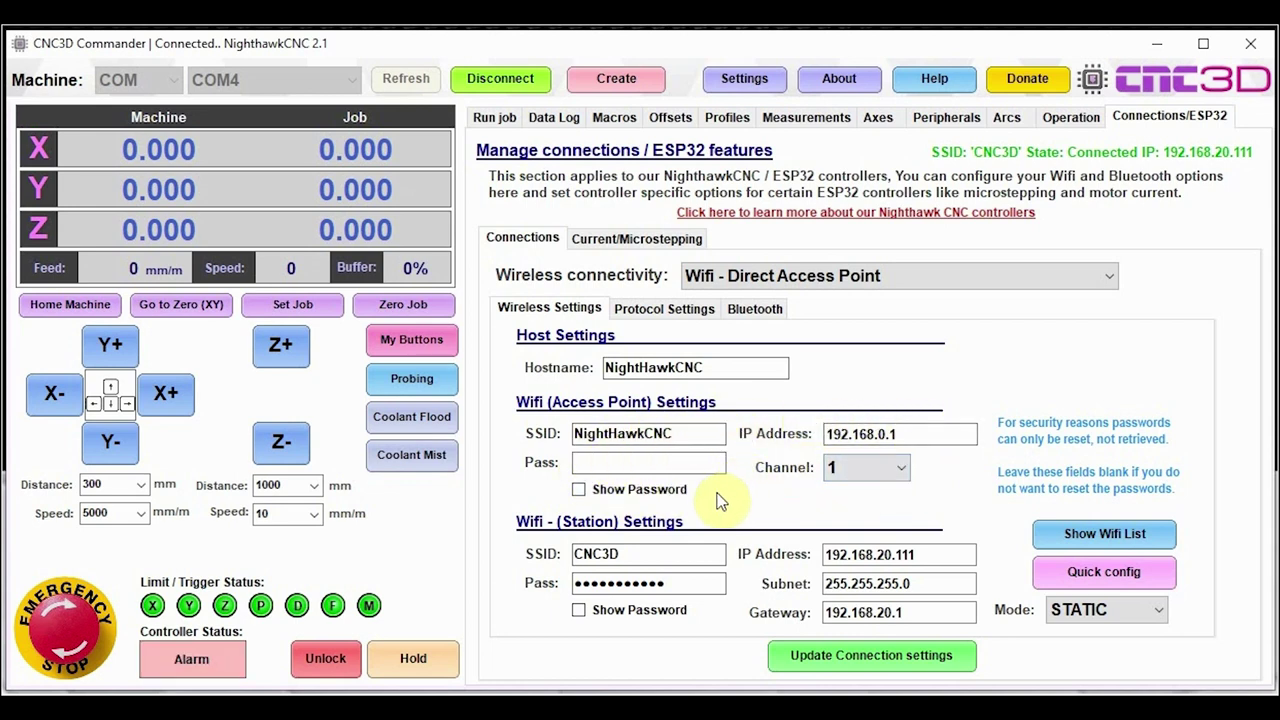
click(630, 432)
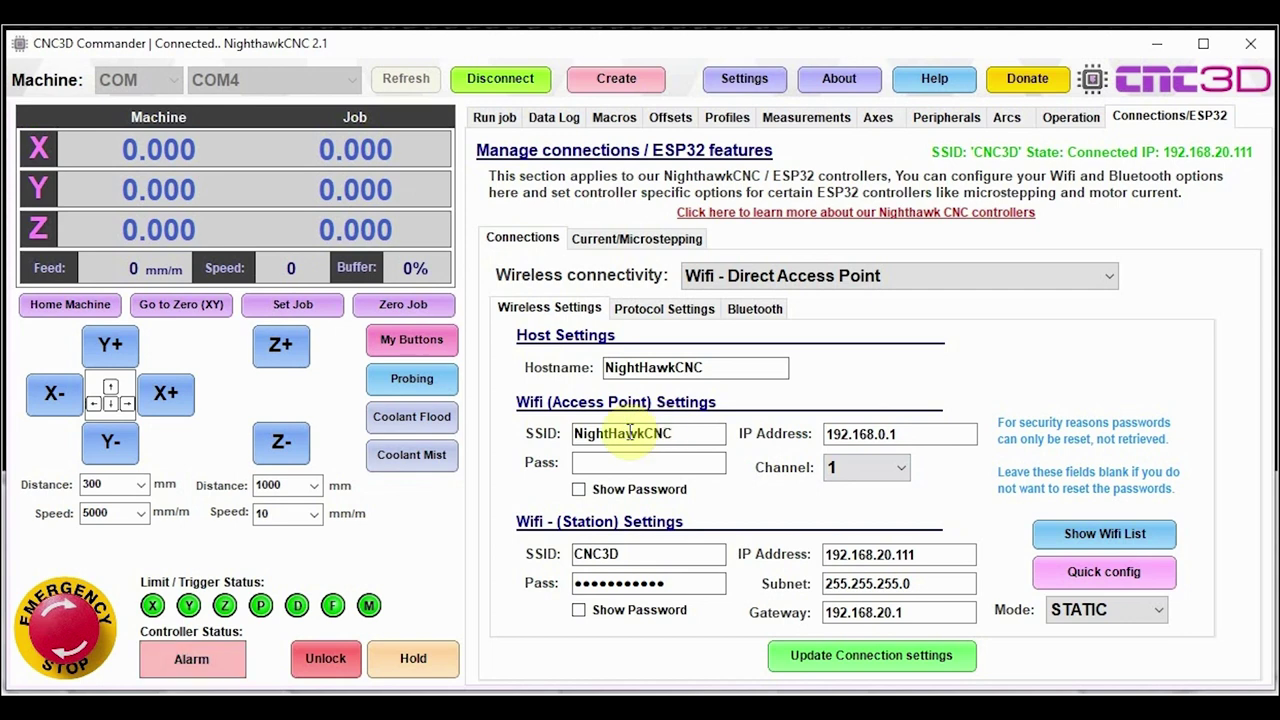
Select the access point Pass field, then bring up the General settings page.
click(619, 461)
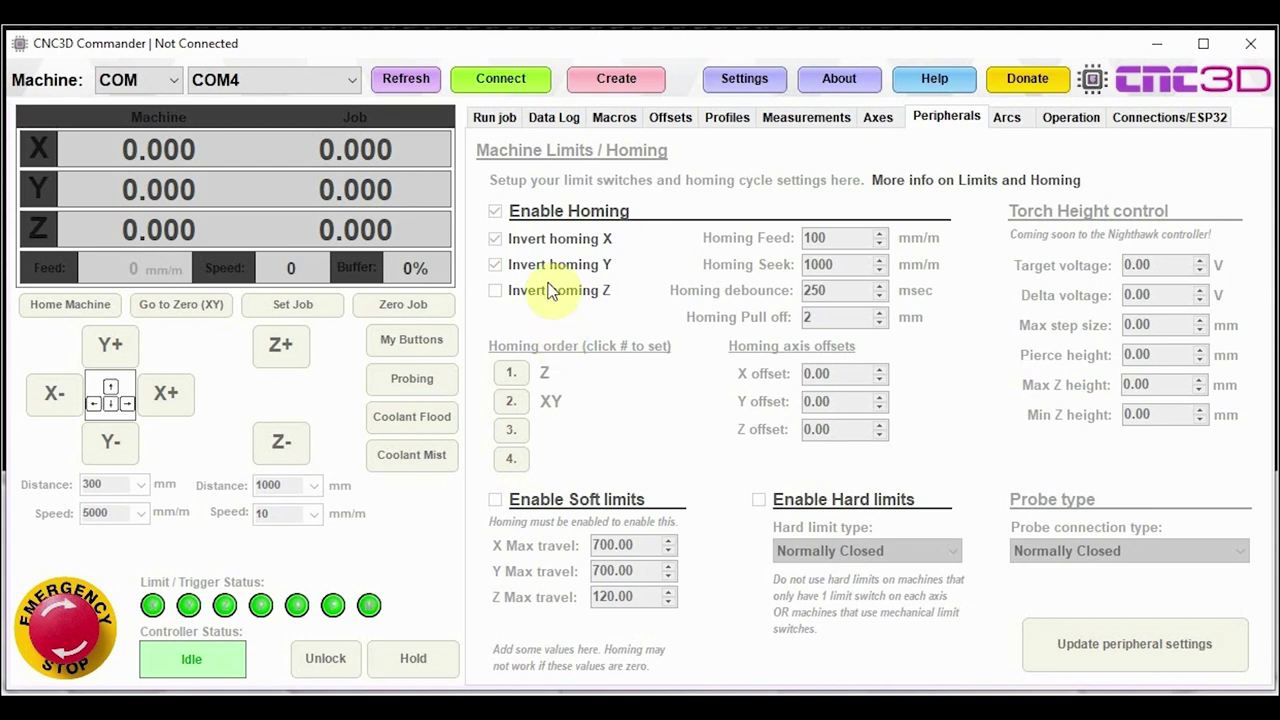
click(754, 84)
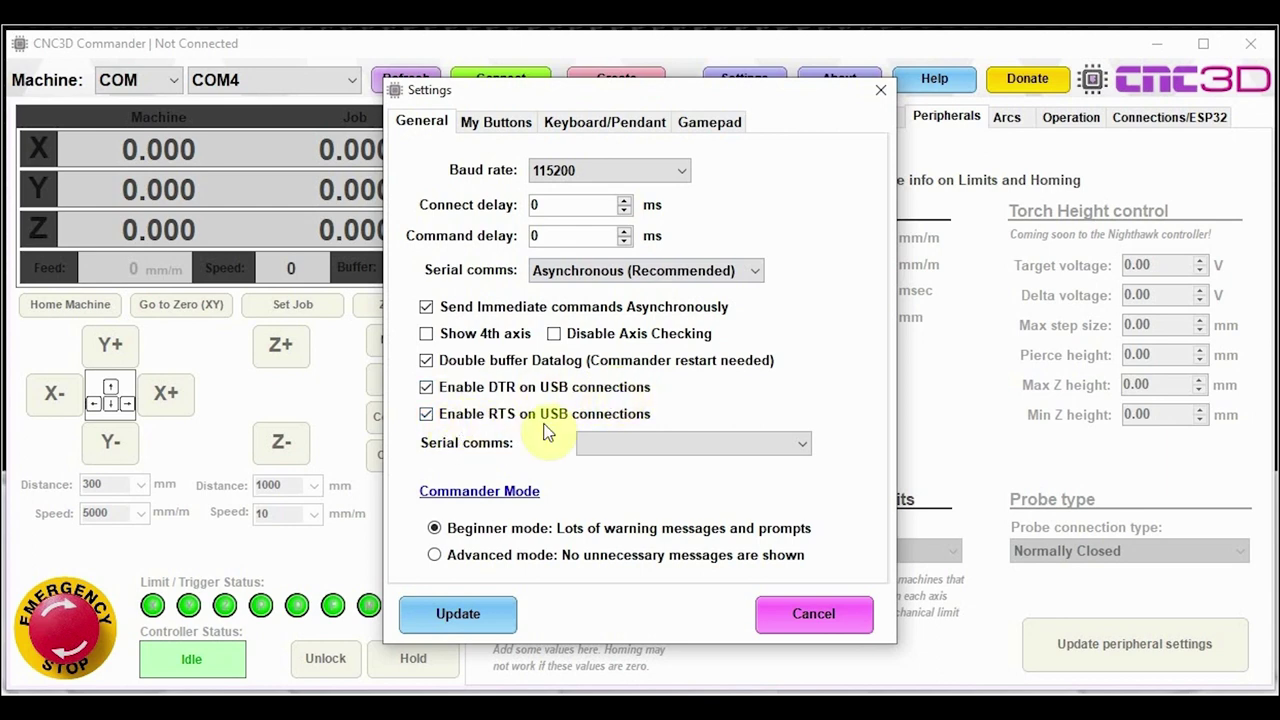
Disable both Enable DTR and Enable RTS on USB connections in General settings.
click(426, 417)
click(424, 391)
click(427, 389)
click(427, 414)
click(428, 412)
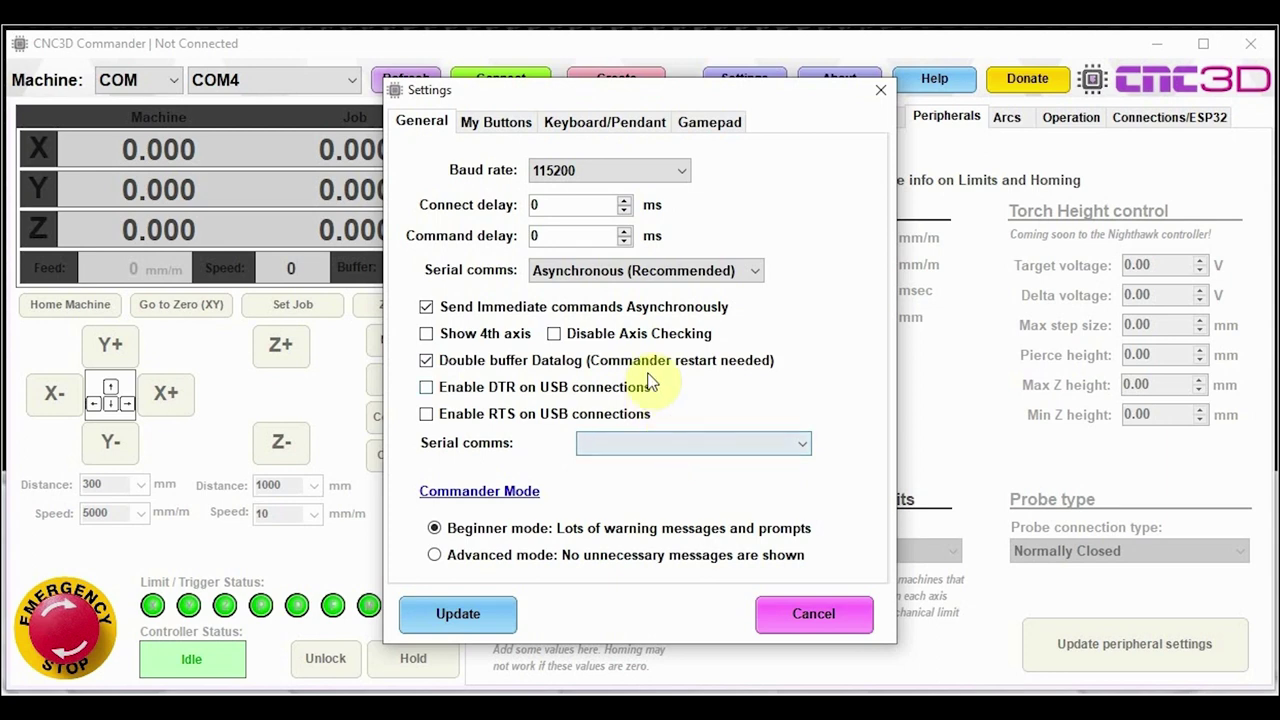
Check My Buttons, then display the Keyboard/Pendant mappings (X± D/A, Y± W/S, Z± E/F).
click(525, 129)
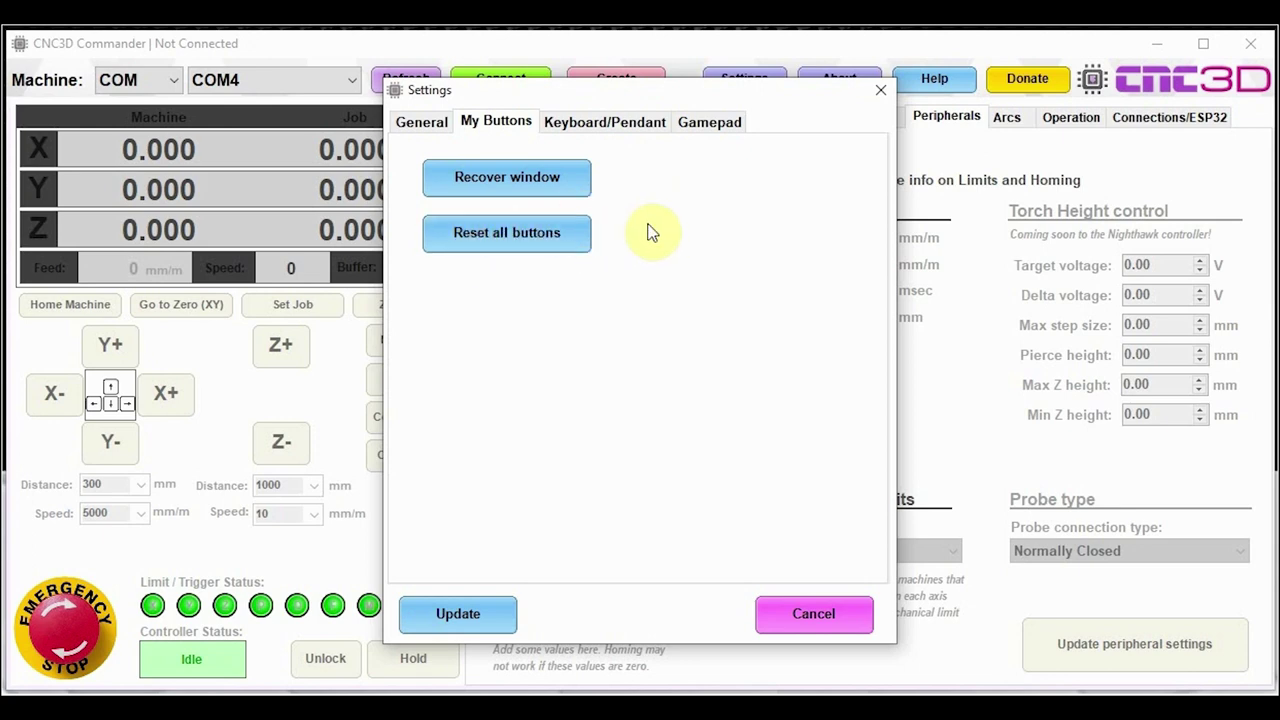
click(617, 132)
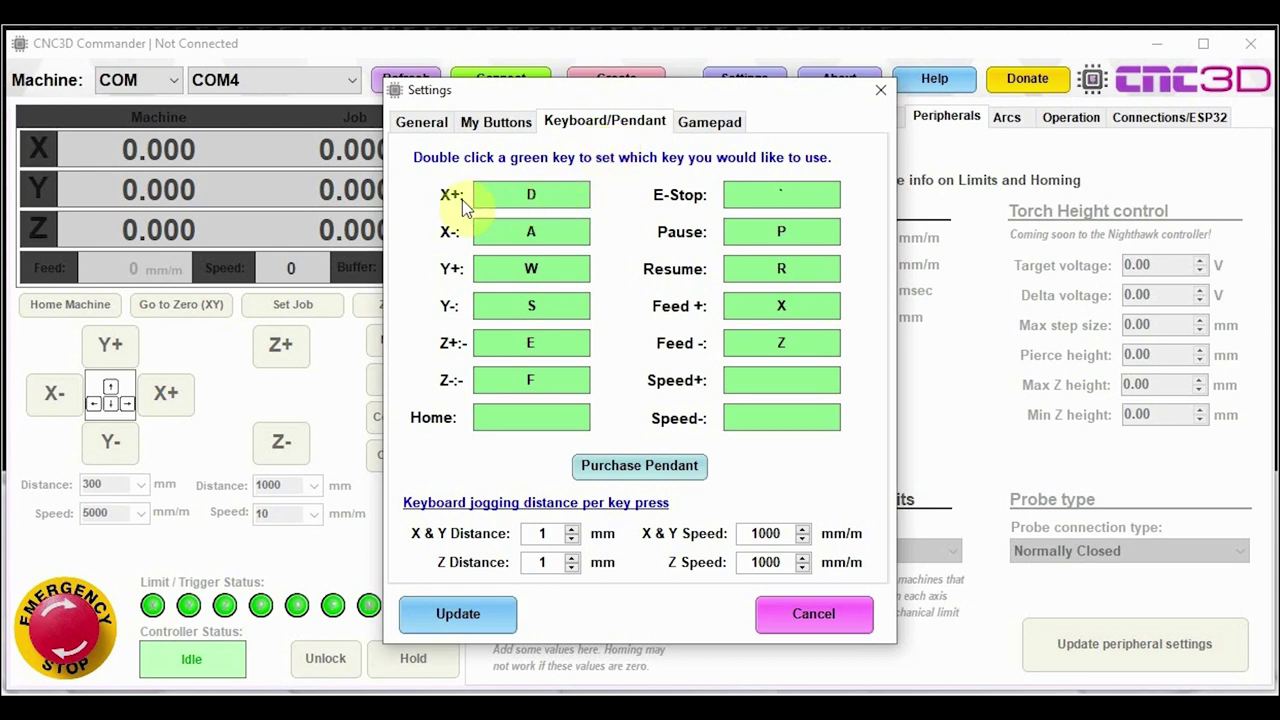
Reassign the X+ jog key from D to V.
double_click(556, 199)
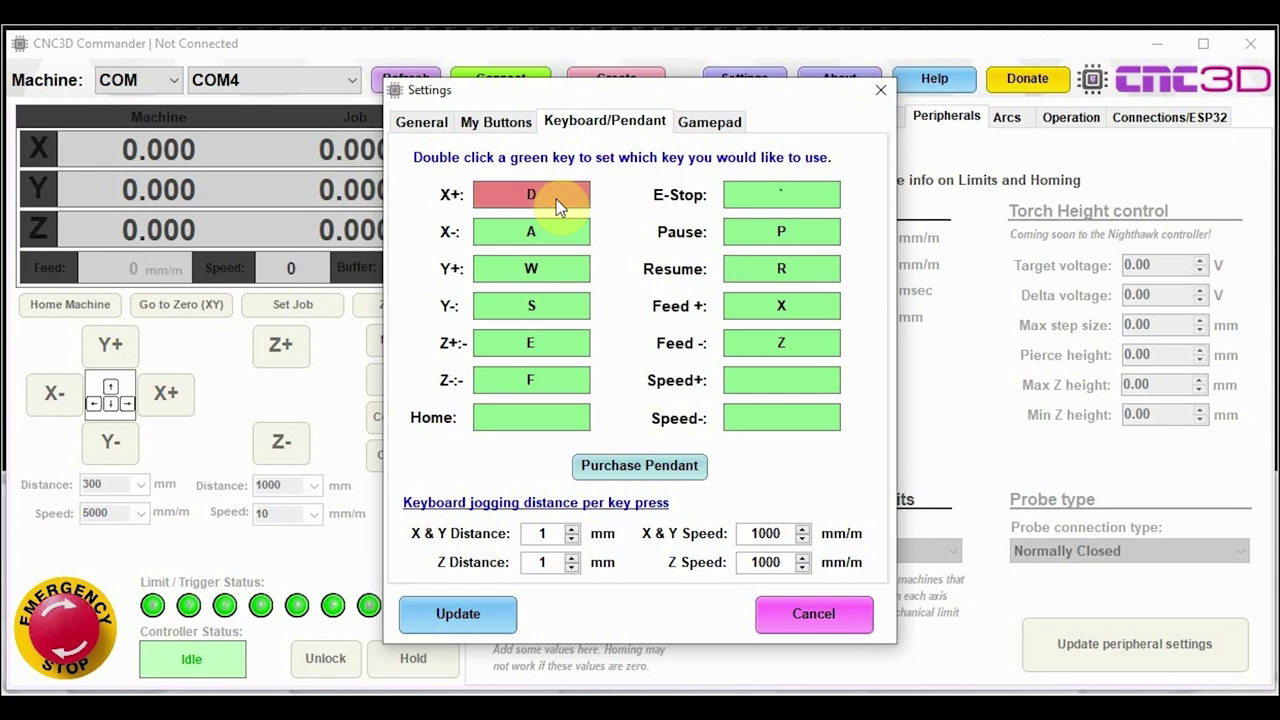
key(d)
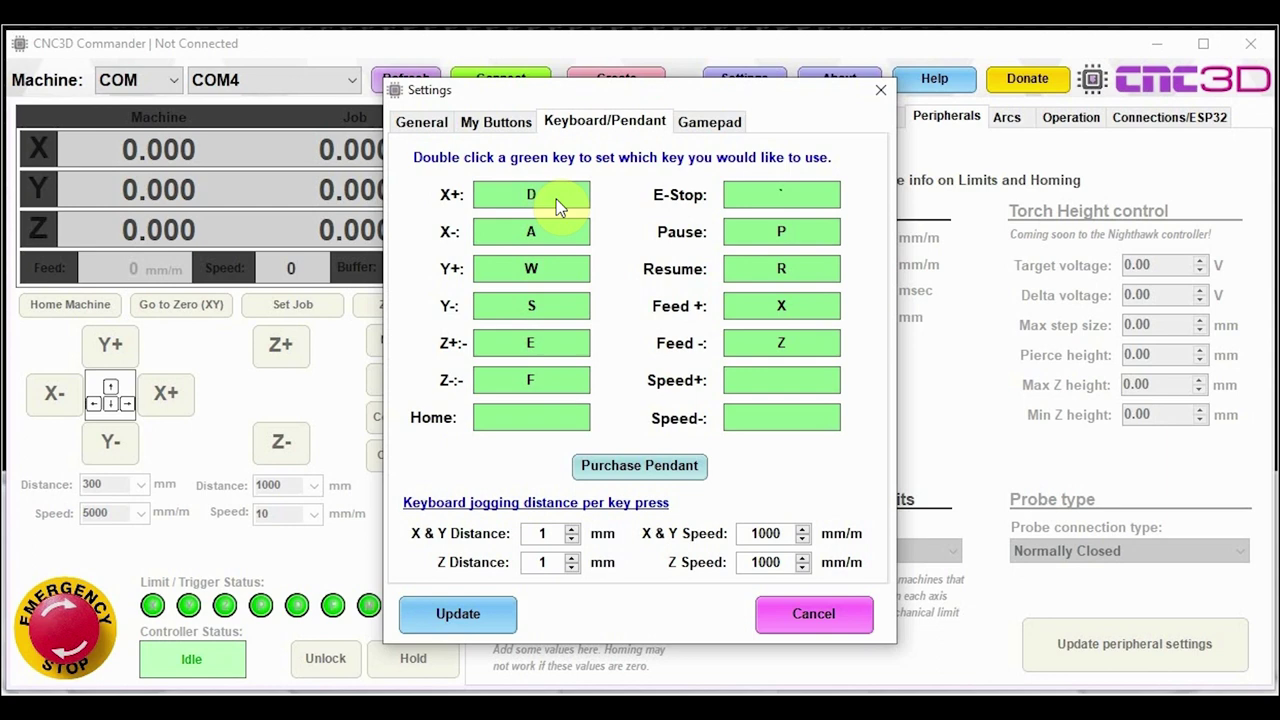
double_click(553, 198)
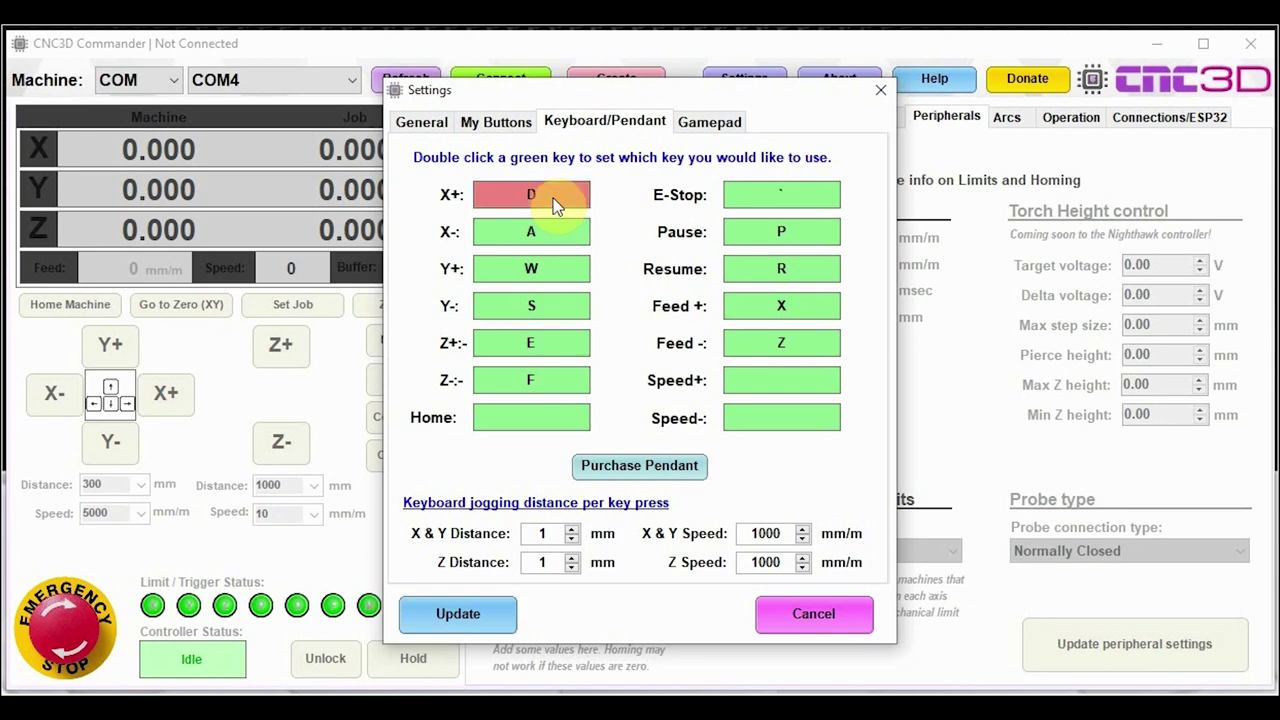
key(v)
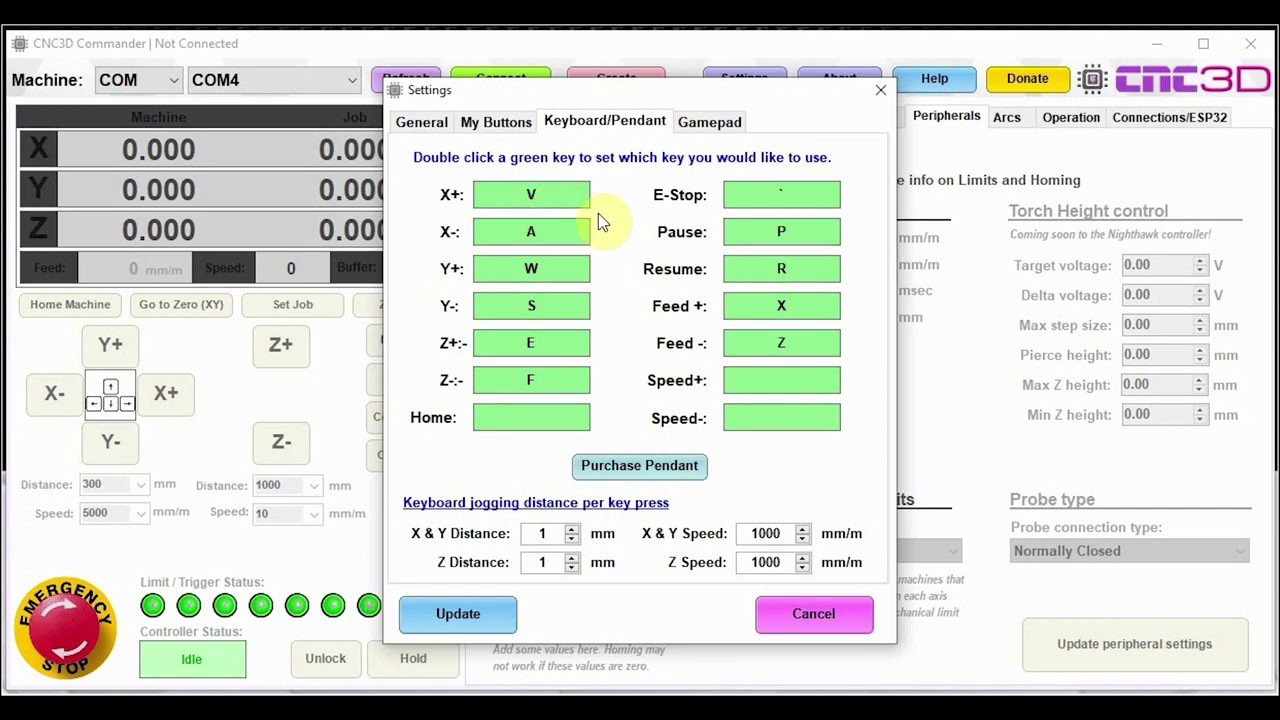
Map Home to RShiftKey, E-Stop to Subtract and Pause to Escape.
double_click(540, 425)
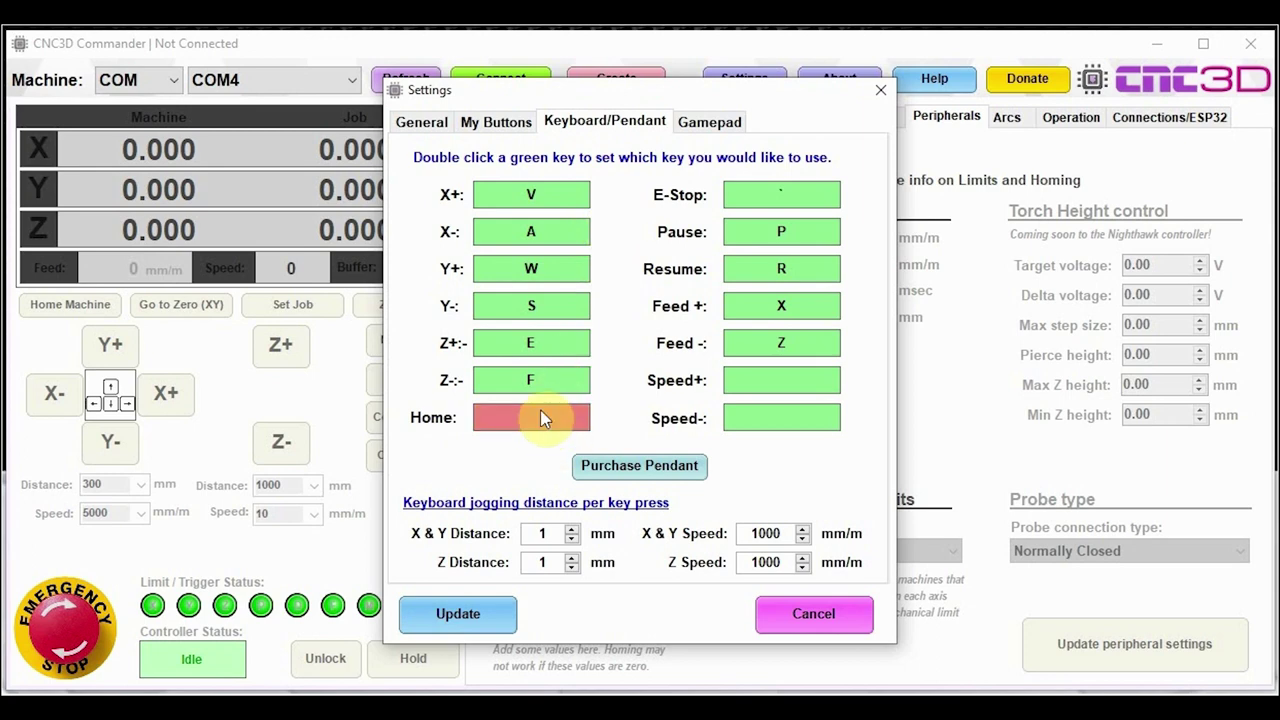
key(Shift_R)
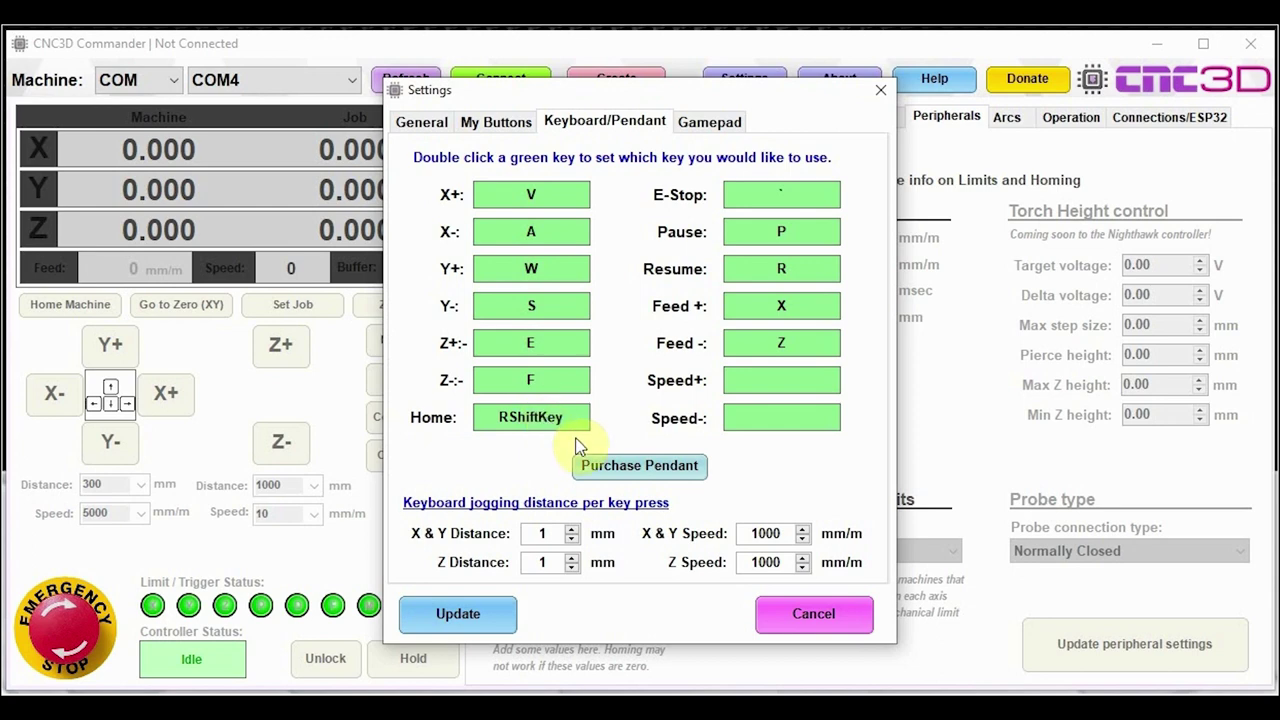
double_click(785, 202)
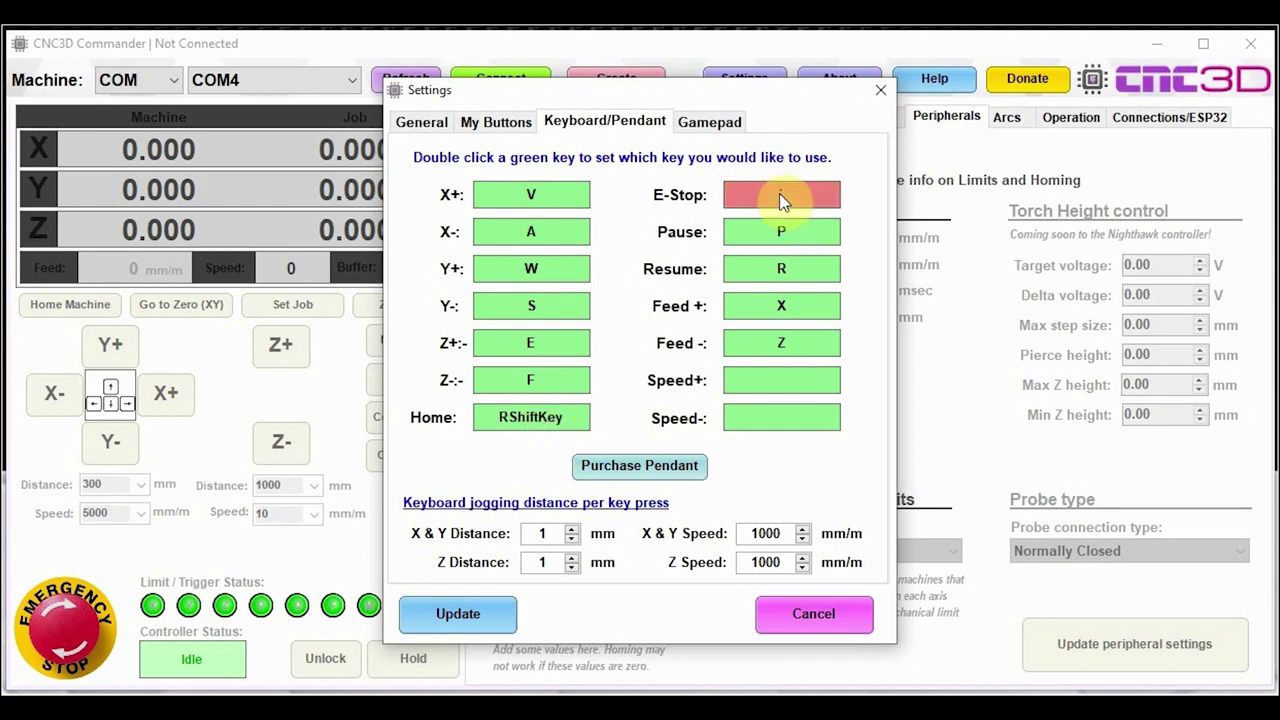
key(KP_Subtract)
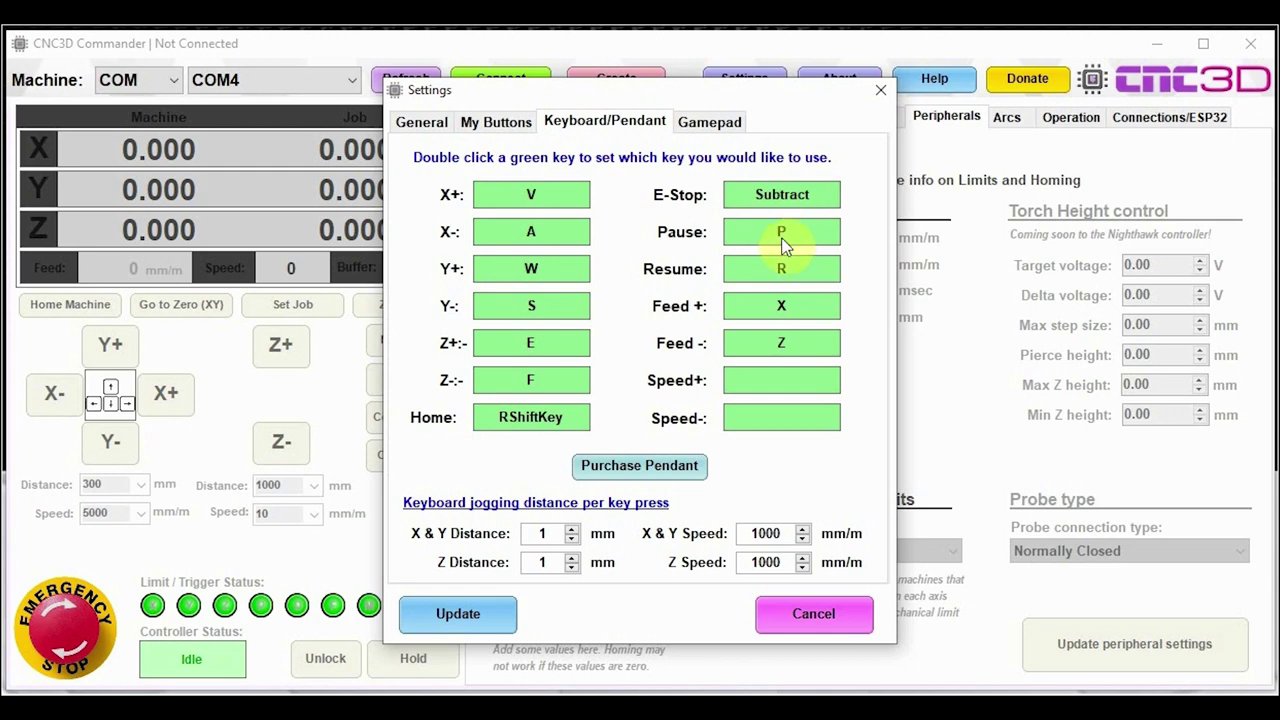
double_click(783, 240)
key(Escape)
click(716, 130)
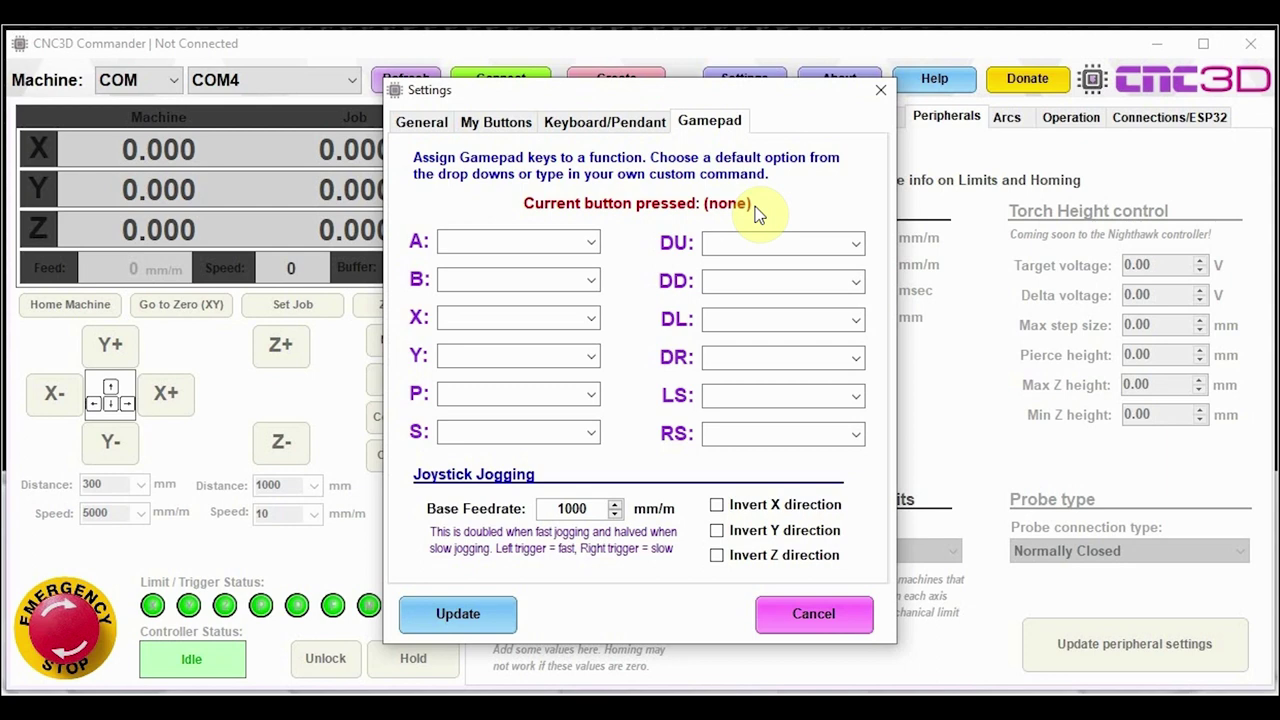
Assign Home to gamepad button A and E-Stop to button B.
click(593, 243)
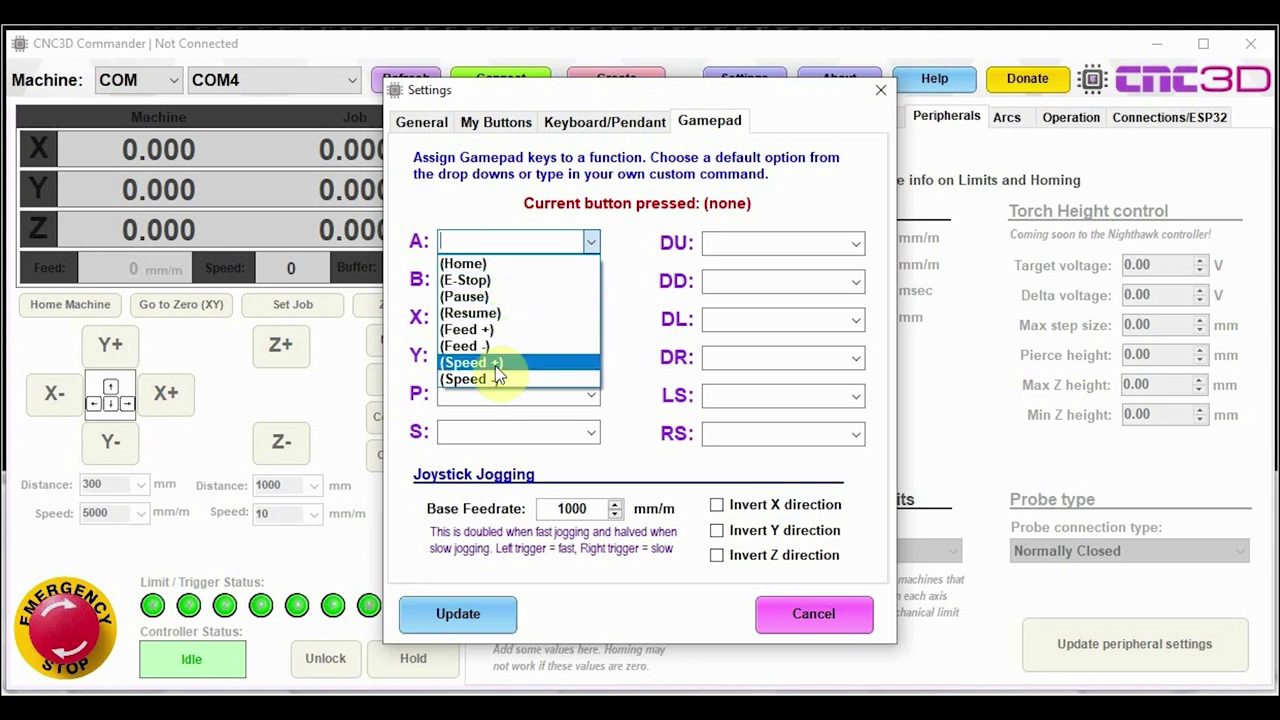
click(480, 263)
click(589, 281)
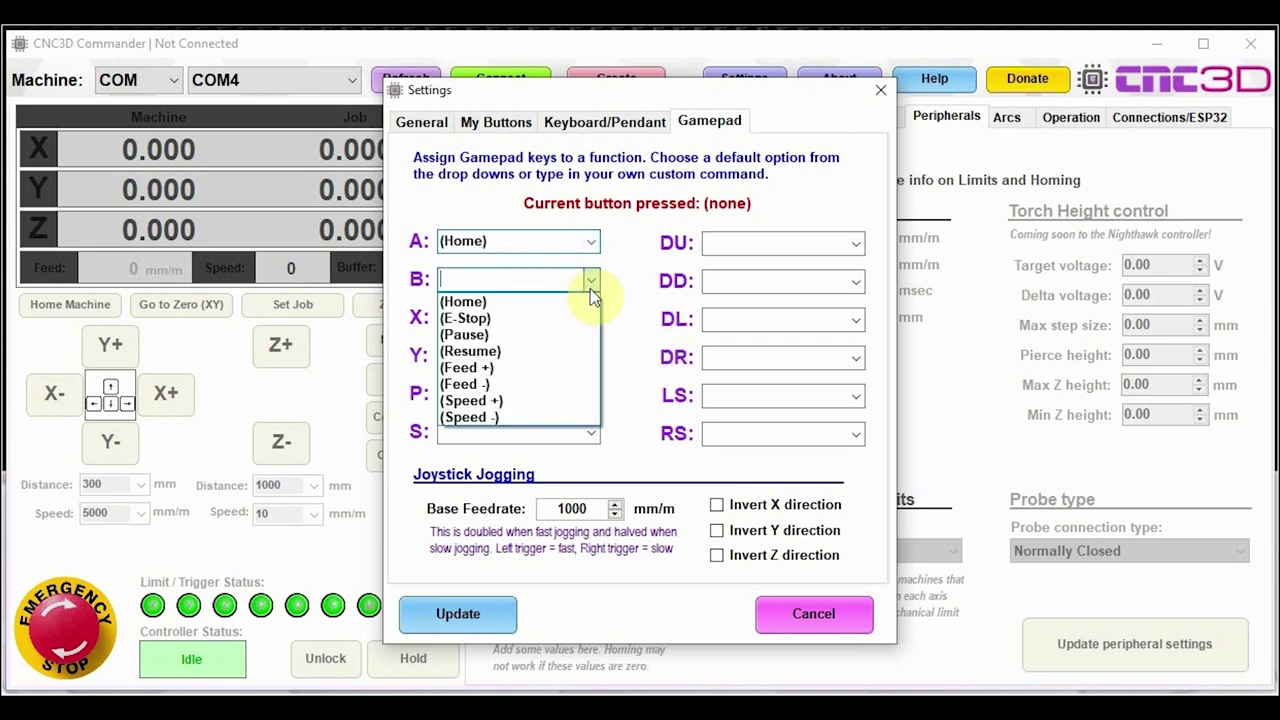
click(469, 318)
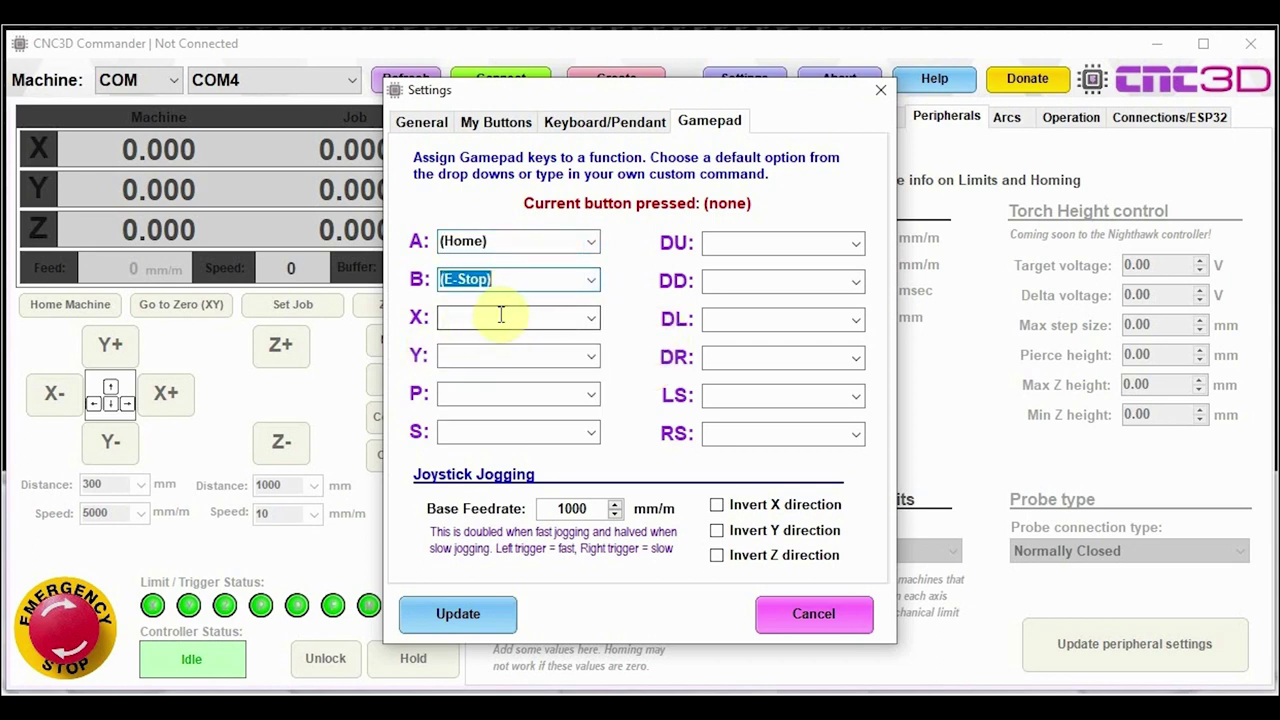
Give gamepad buttons X, Y and P the commands G28.1, G30.1 and G30 X0.
click(501, 316)
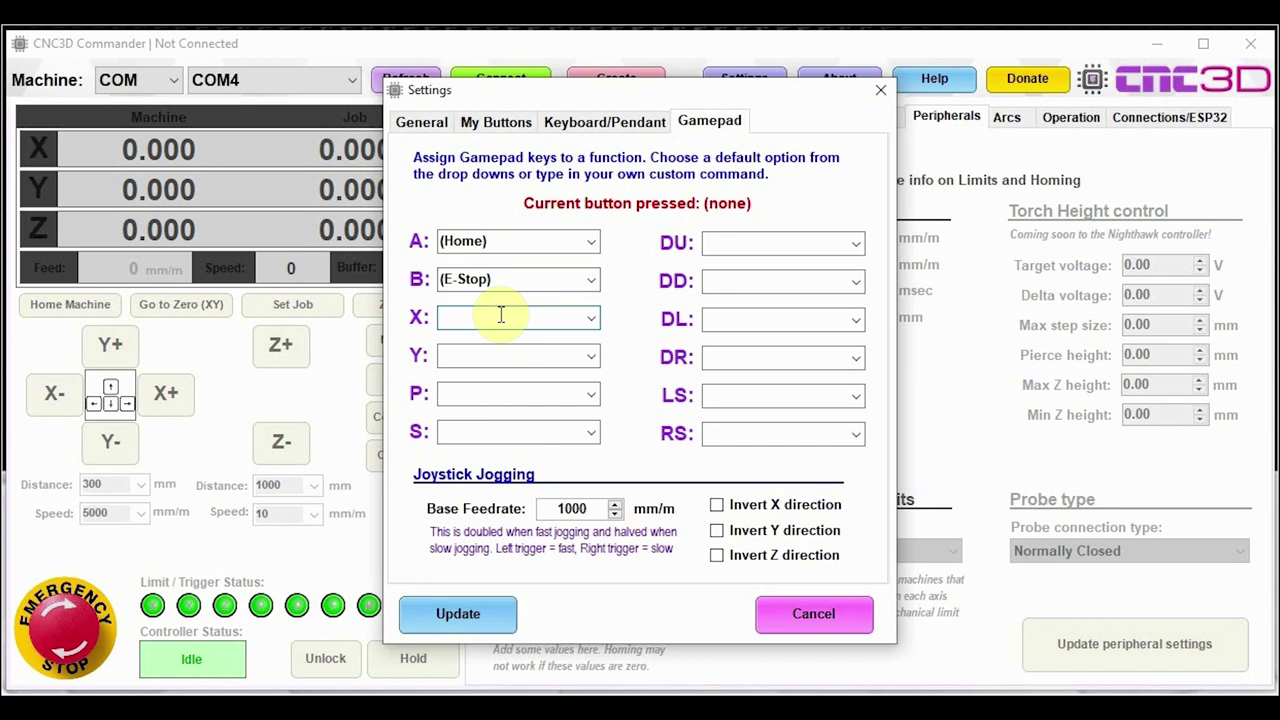
text(G0)
key(BackSpace)
text(28.1)
click(485, 357)
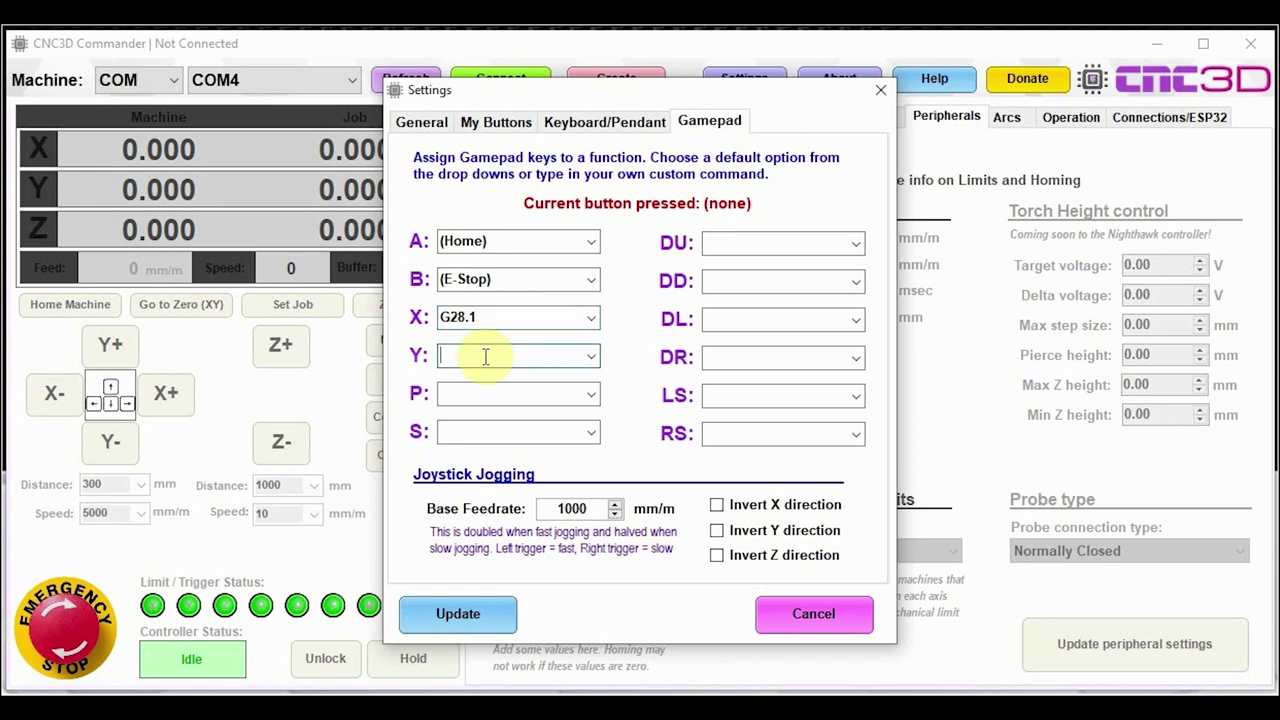
text(G30.1)
click(485, 398)
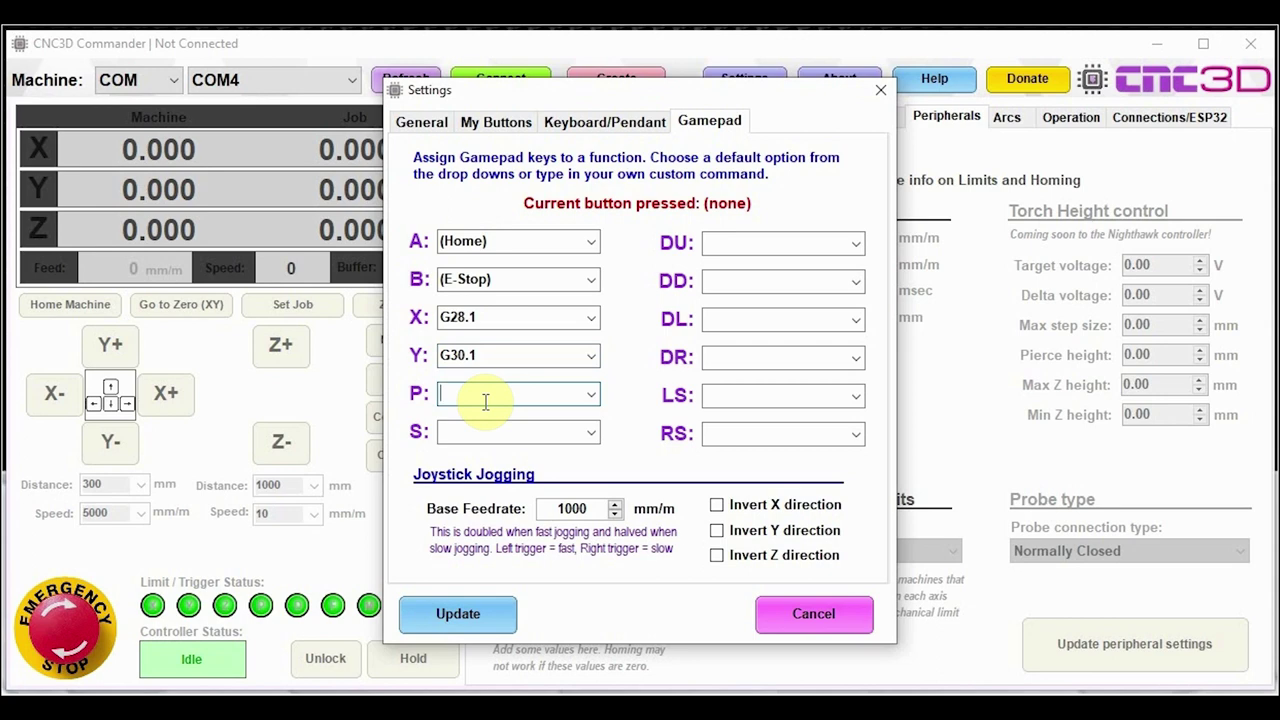
text(G3)
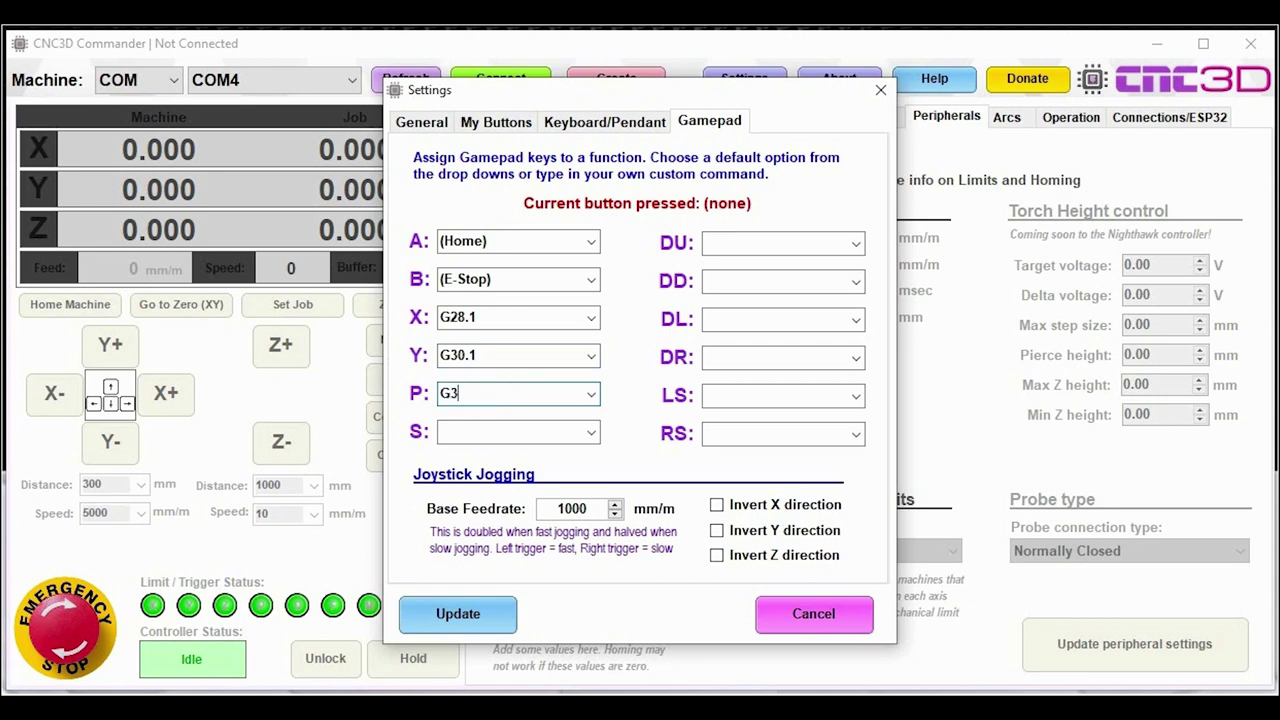
text(0 X0)
Leave the DU button unassigned and close the Settings window.
click(780, 246)
click(853, 247)
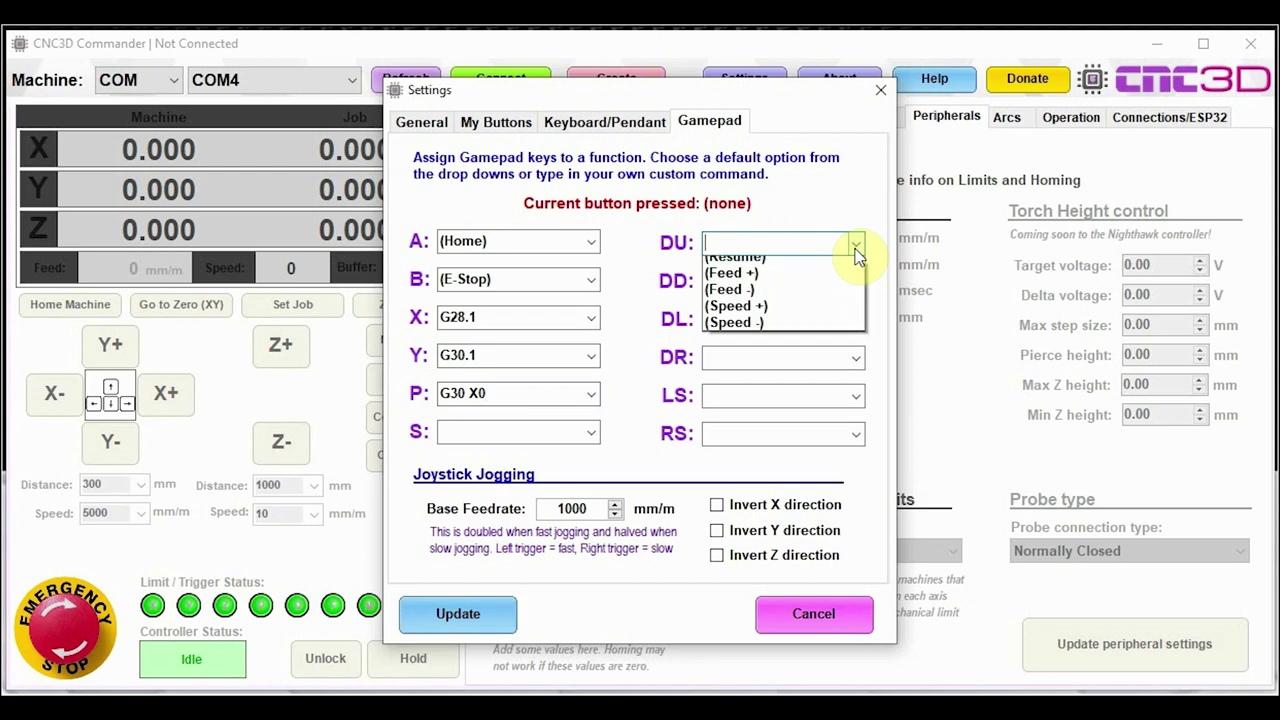
click(855, 247)
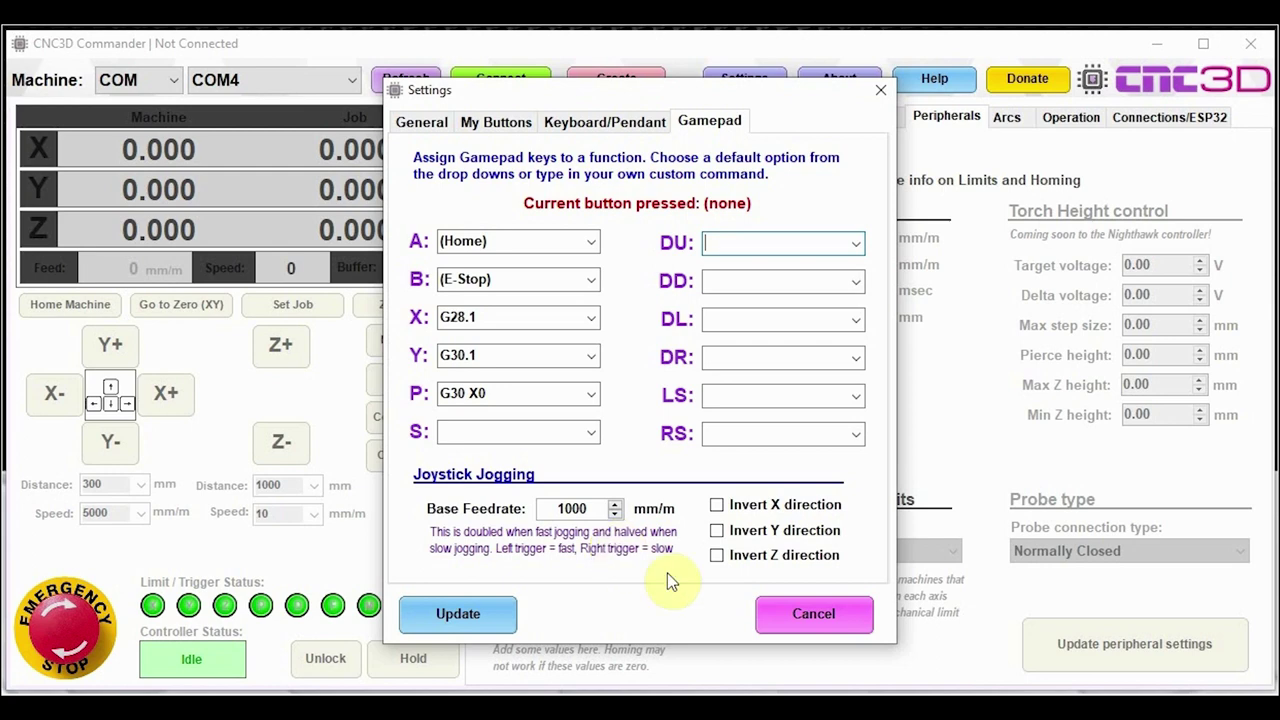
click(460, 614)
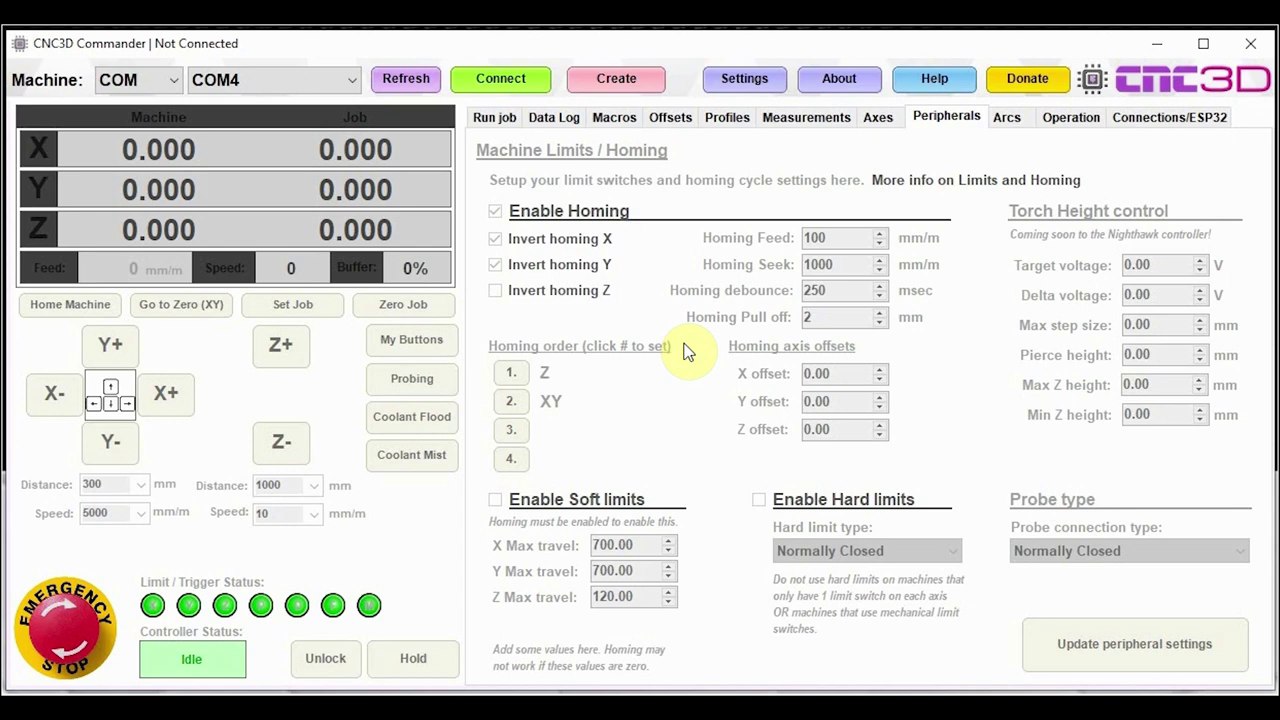
Connect to the NighthawkCNC 2.1 controller, go to the Run job page and unlock the alarm.
click(500, 78)
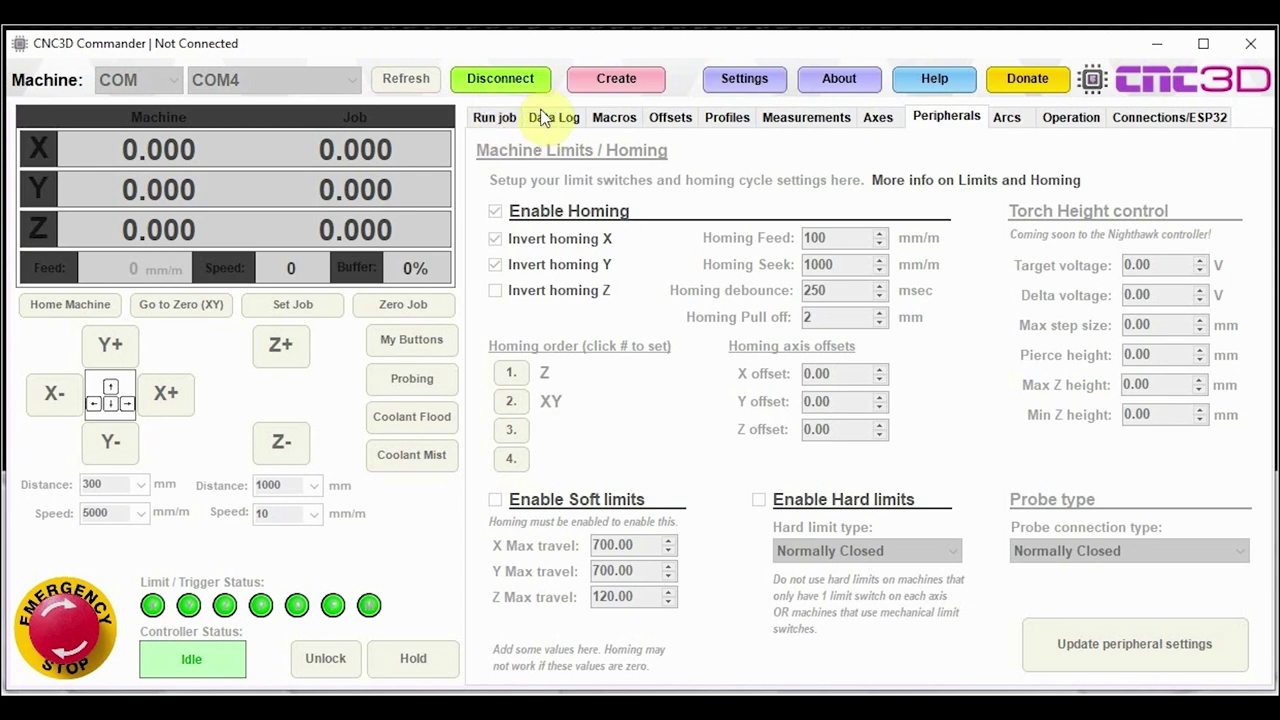
click(488, 118)
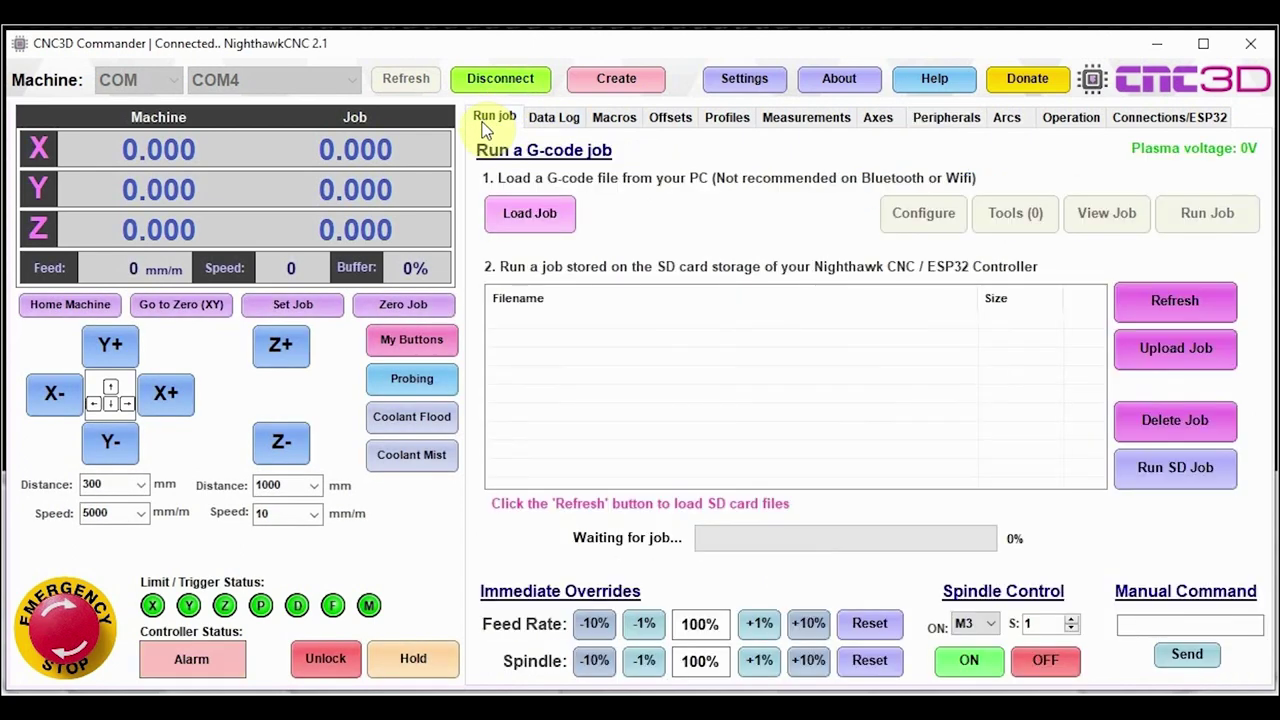
click(328, 657)
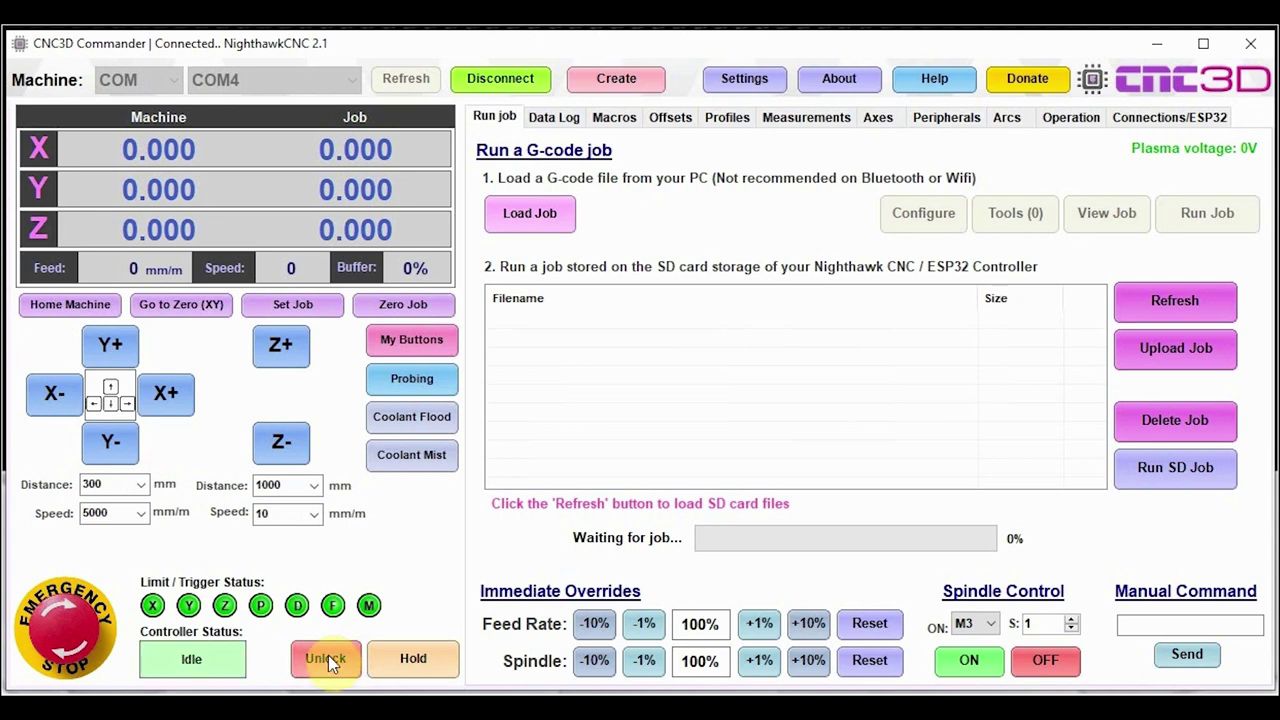
click(529, 214)
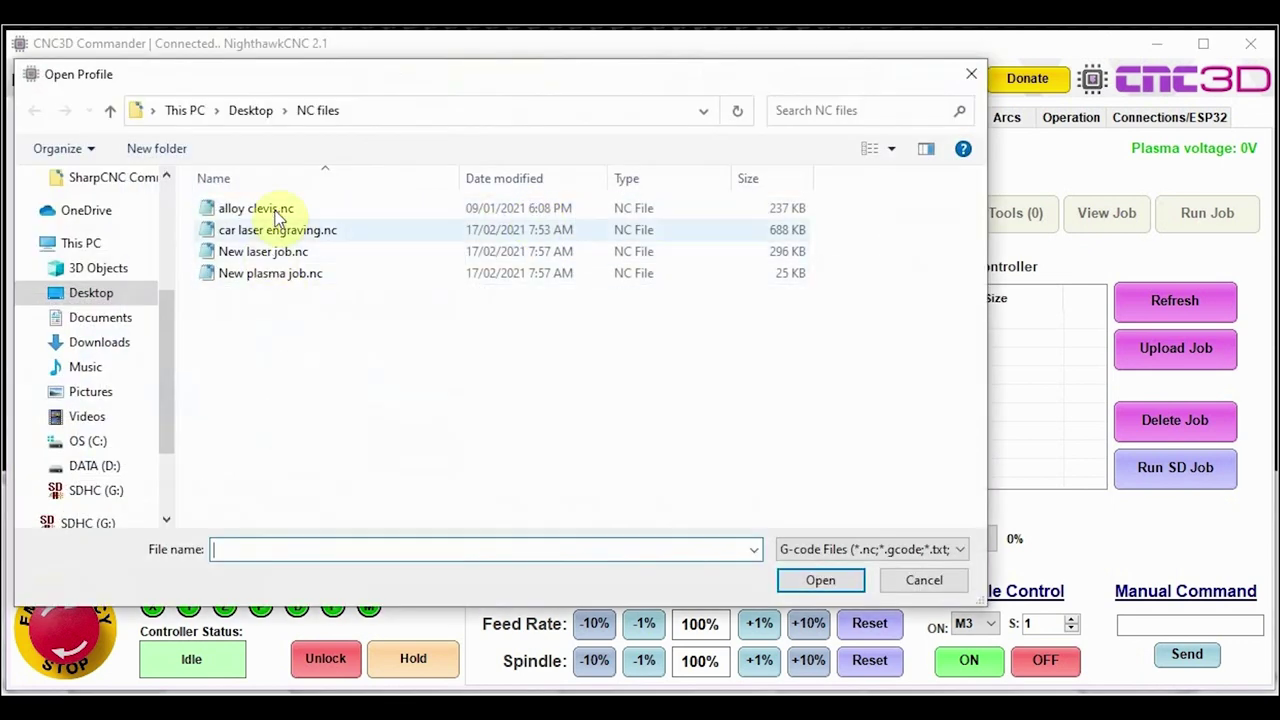
Load alloy clevis.nc, preview its toolpath, and start running the job.
click(262, 211)
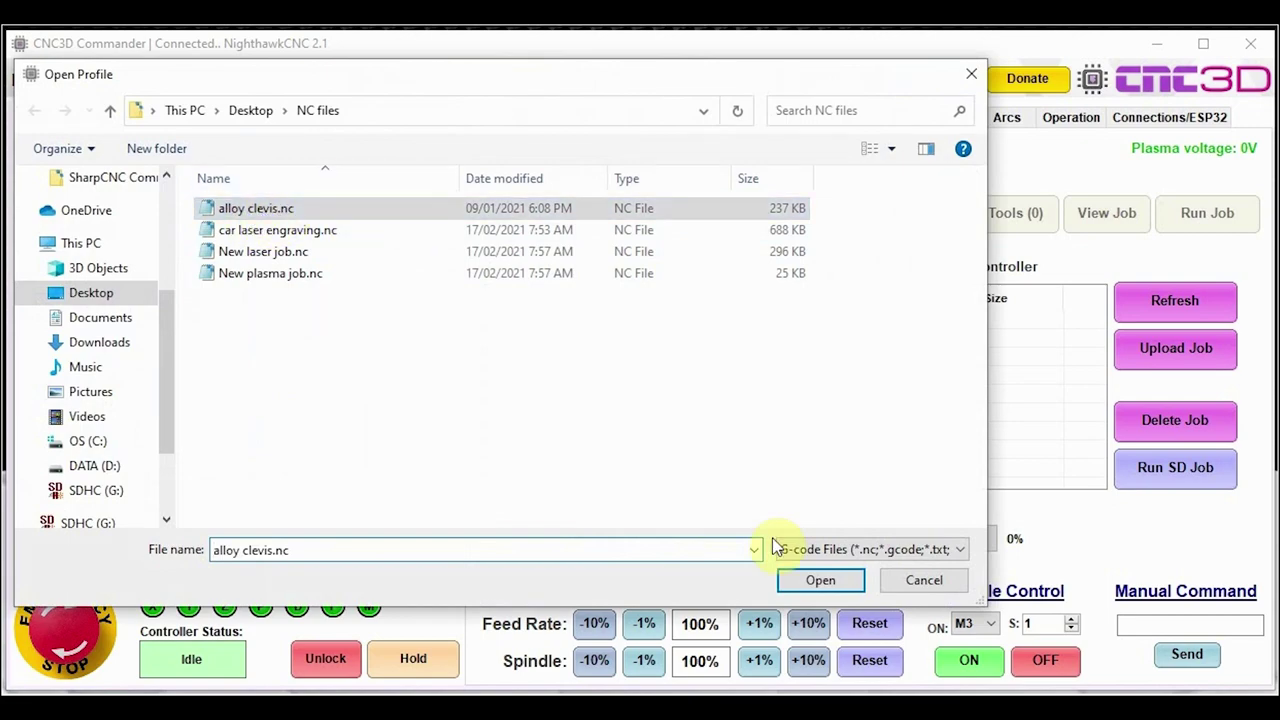
click(820, 580)
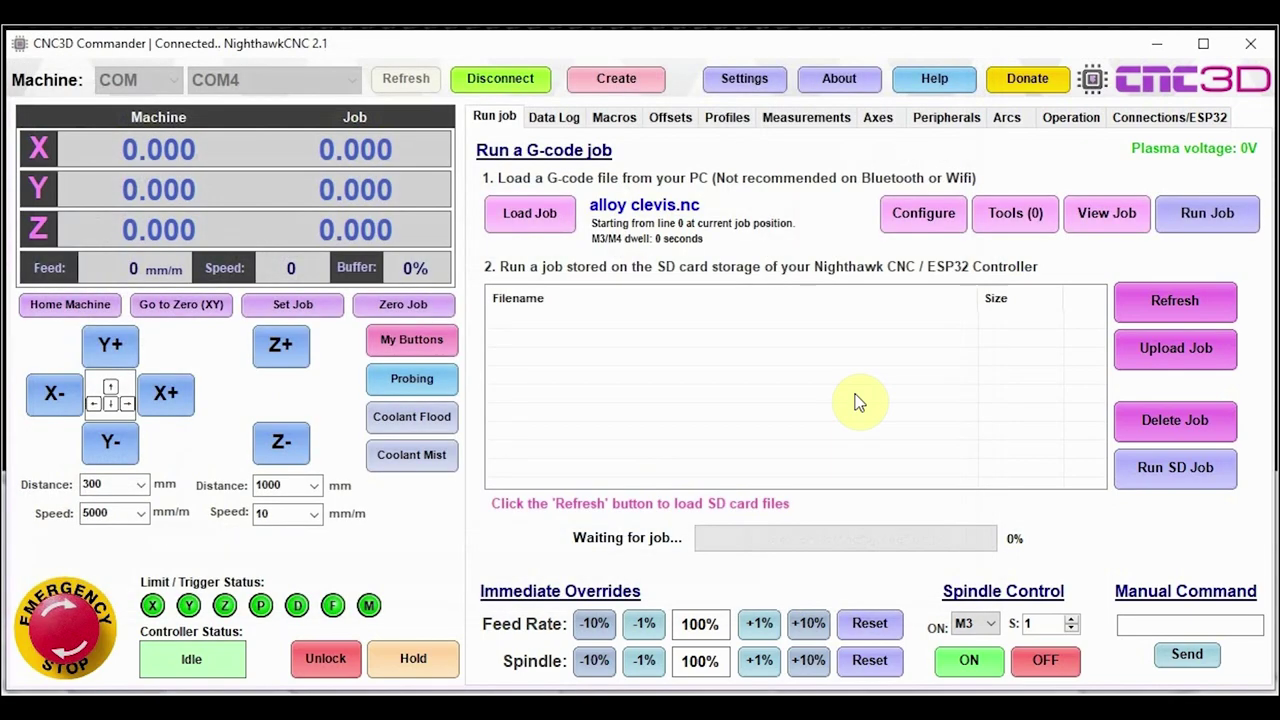
click(1122, 212)
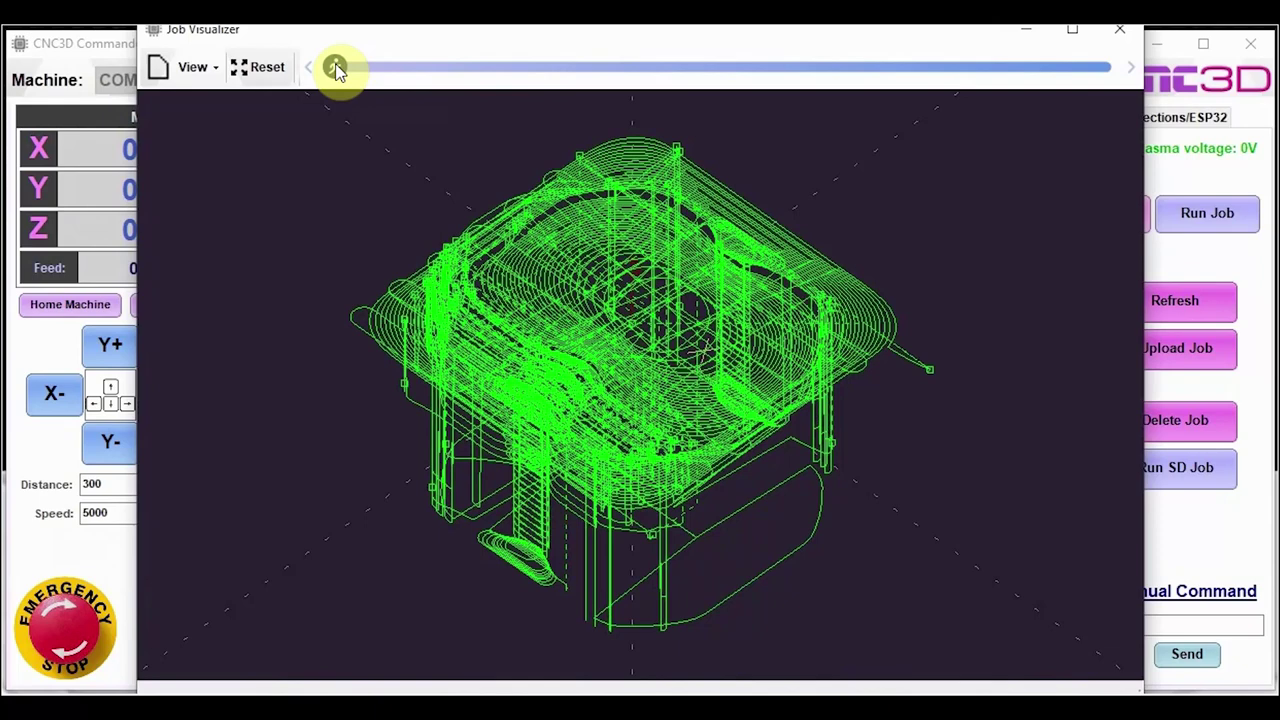
mouse_move(335, 66)
mouse_down()
mouse_move(735, 115)
mouse_move(1110, 92)
mouse_up()
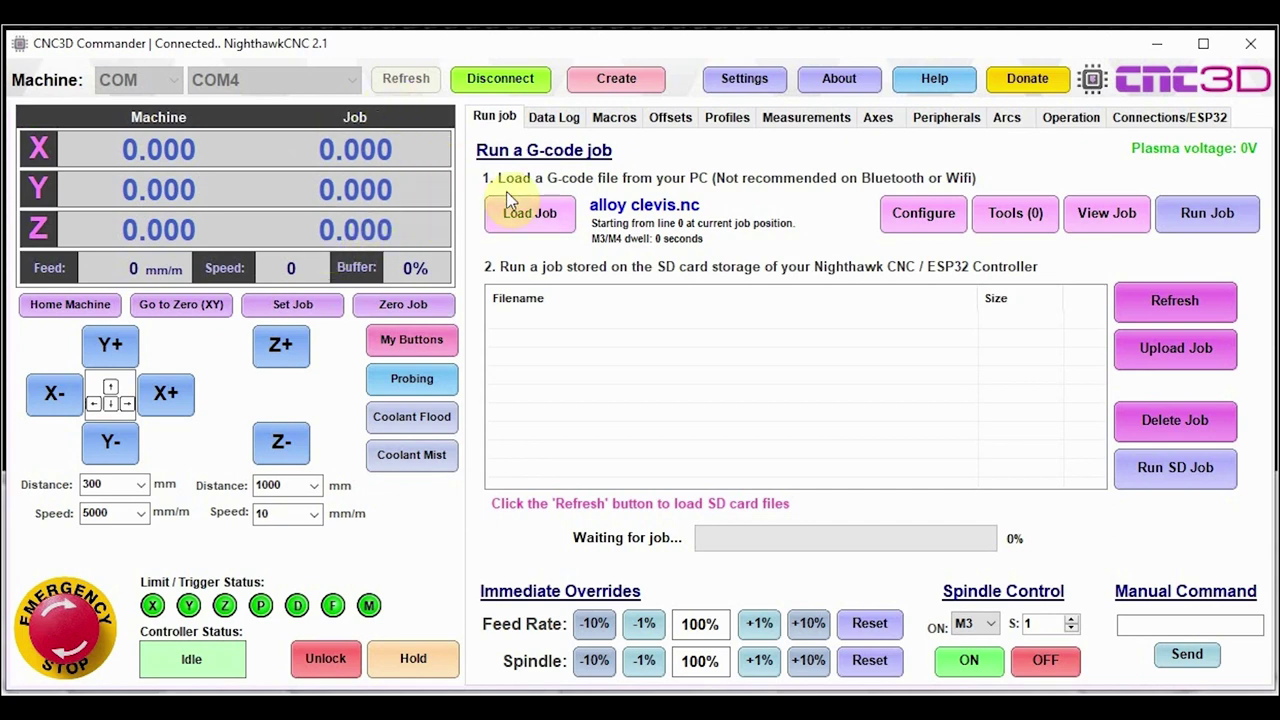
click(1211, 215)
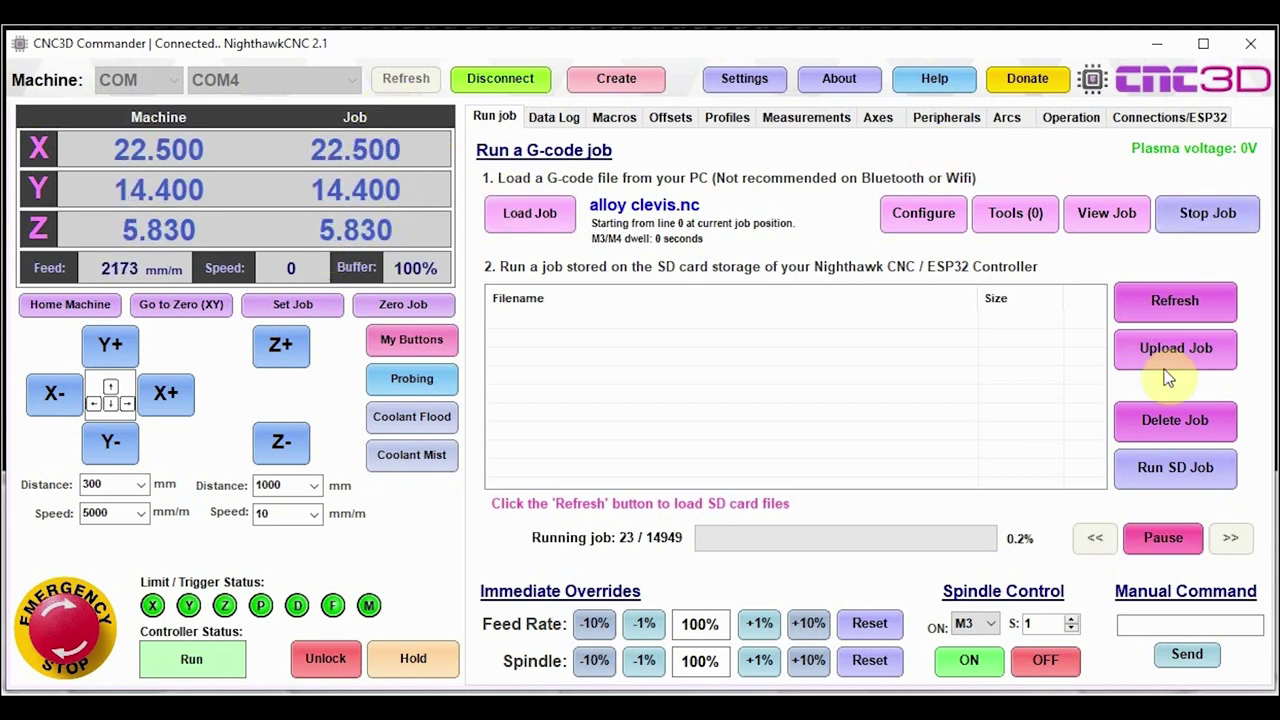
Pause the alloy clevis.nc job, dismiss the paused-stream warning, and step forward five lines.
click(1164, 542)
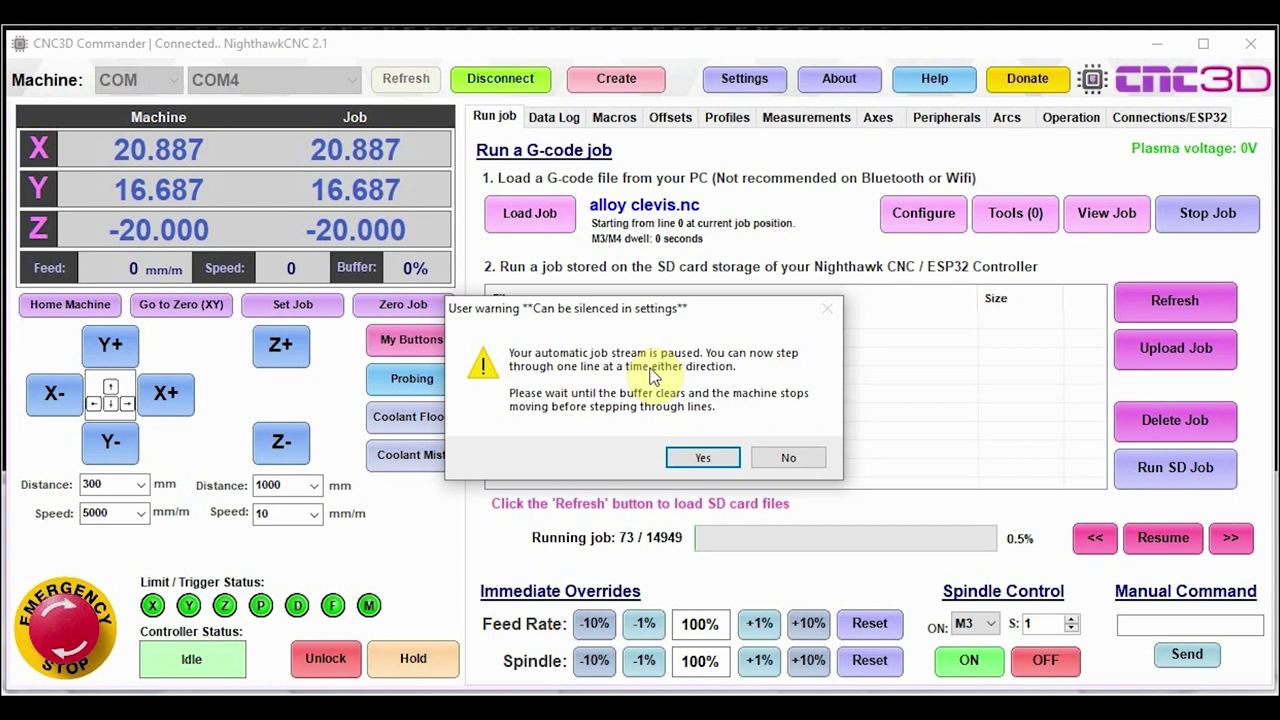
click(698, 457)
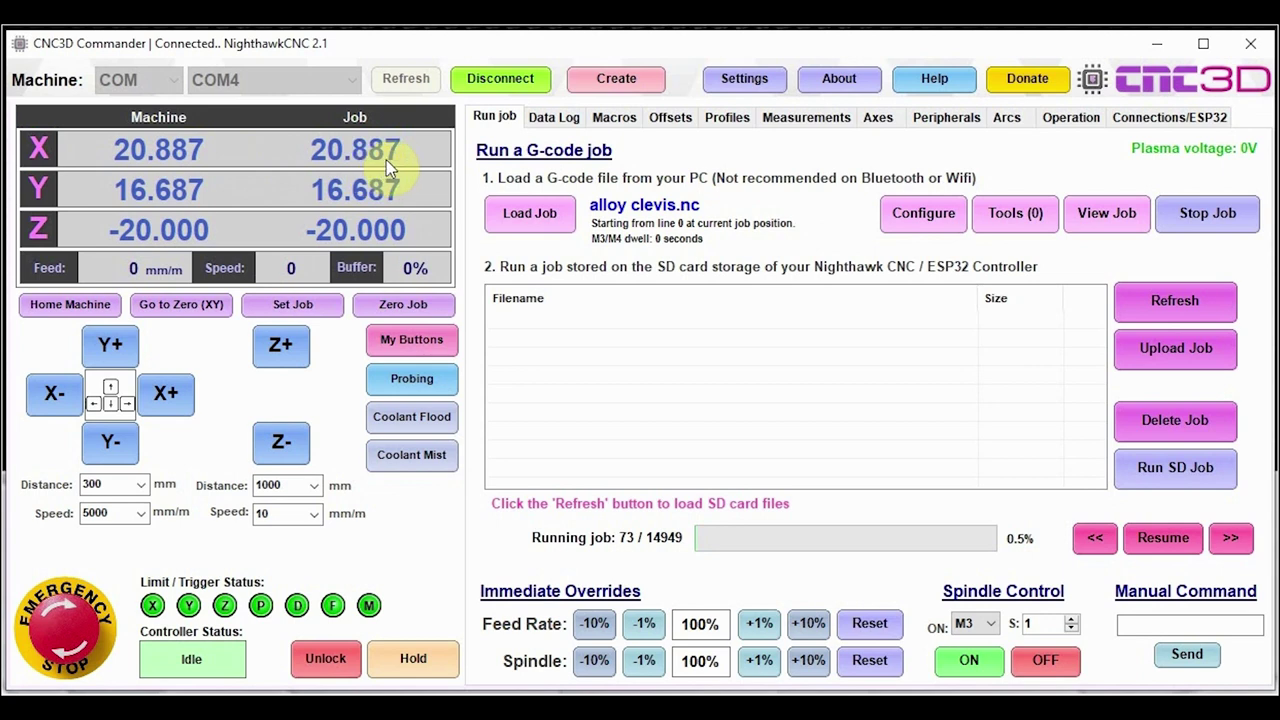
click(1231, 540)
click(1231, 540)
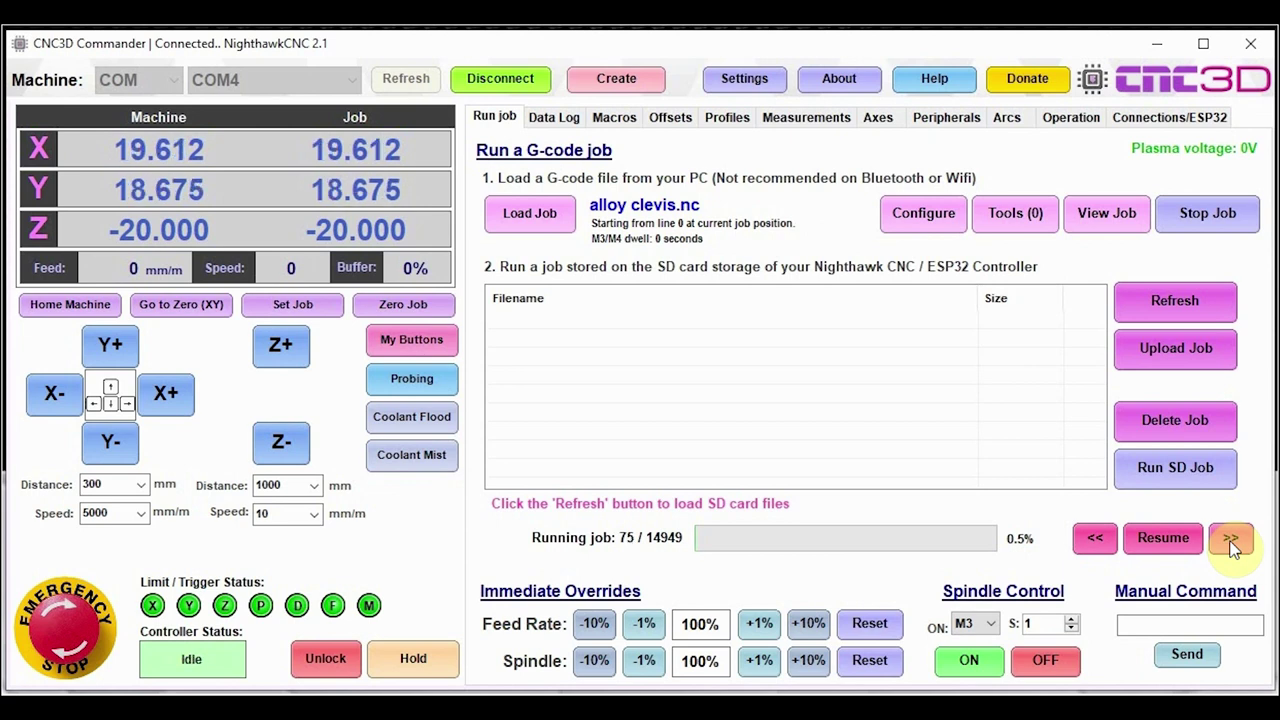
click(1231, 540)
click(1231, 540)
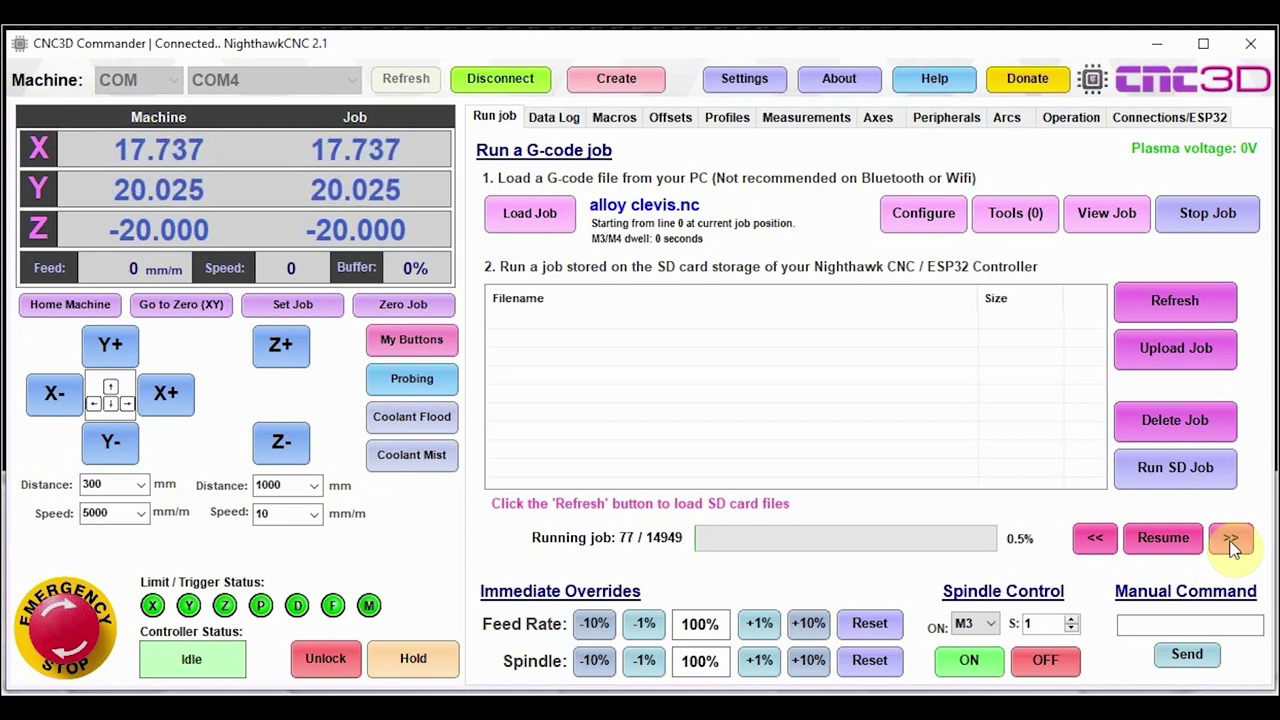
click(1231, 540)
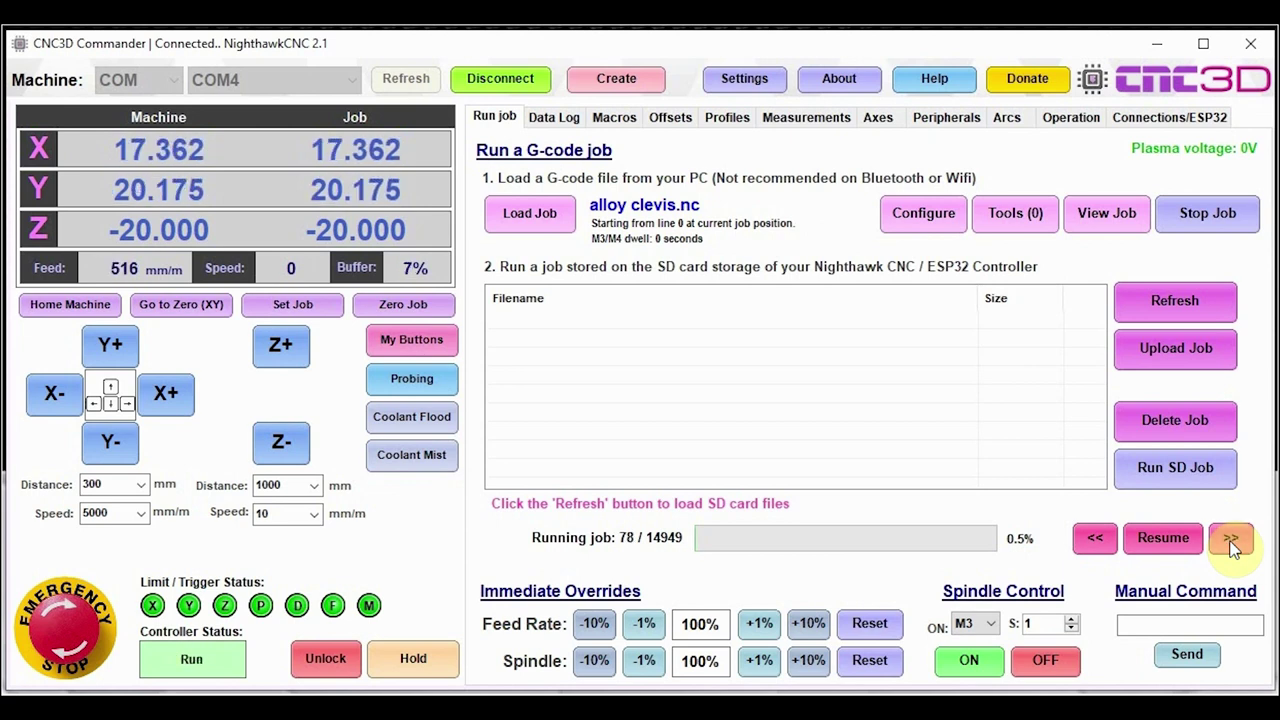
Step the paused job back nine lines to line 69.
click(1096, 540)
click(1096, 540)
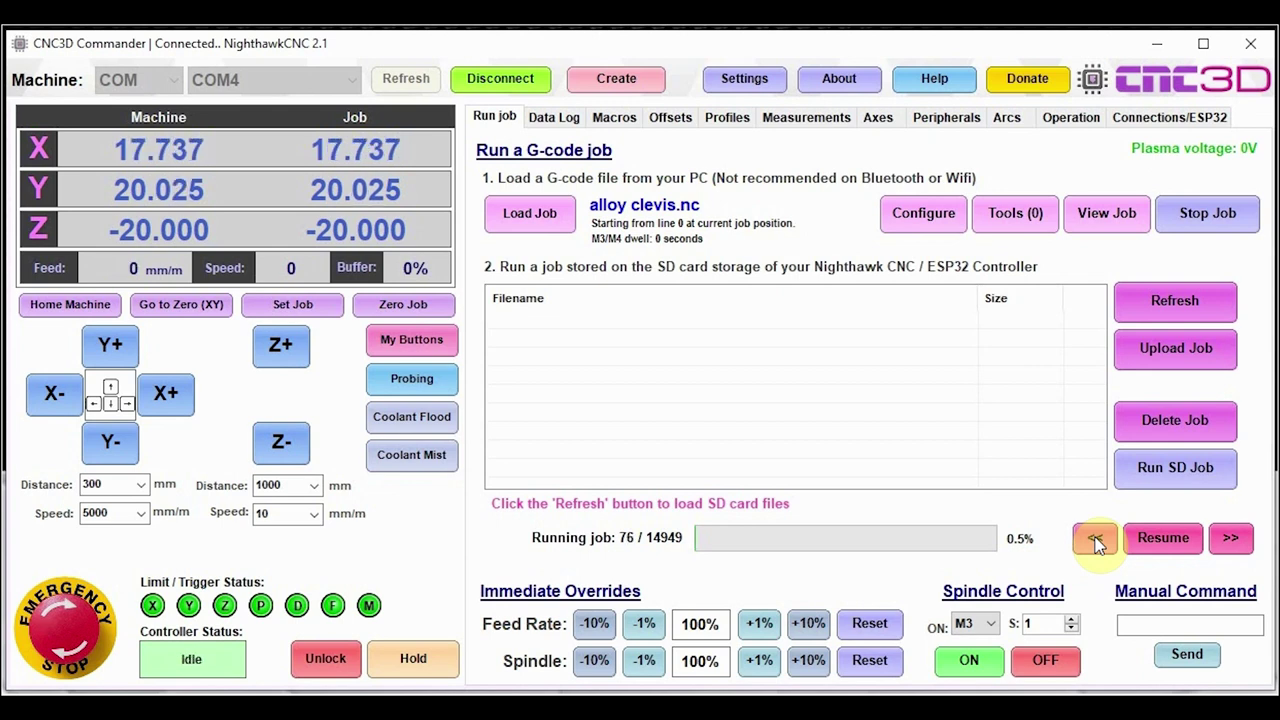
click(1096, 540)
click(1096, 540)
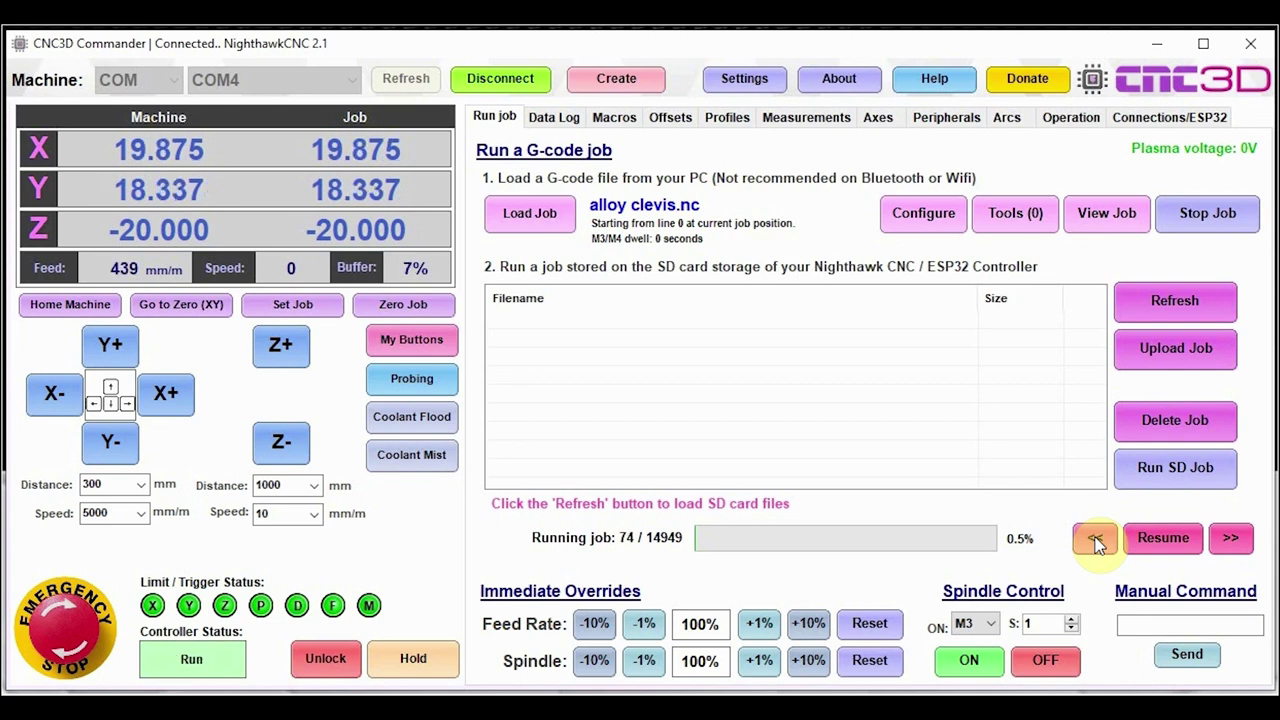
click(1096, 540)
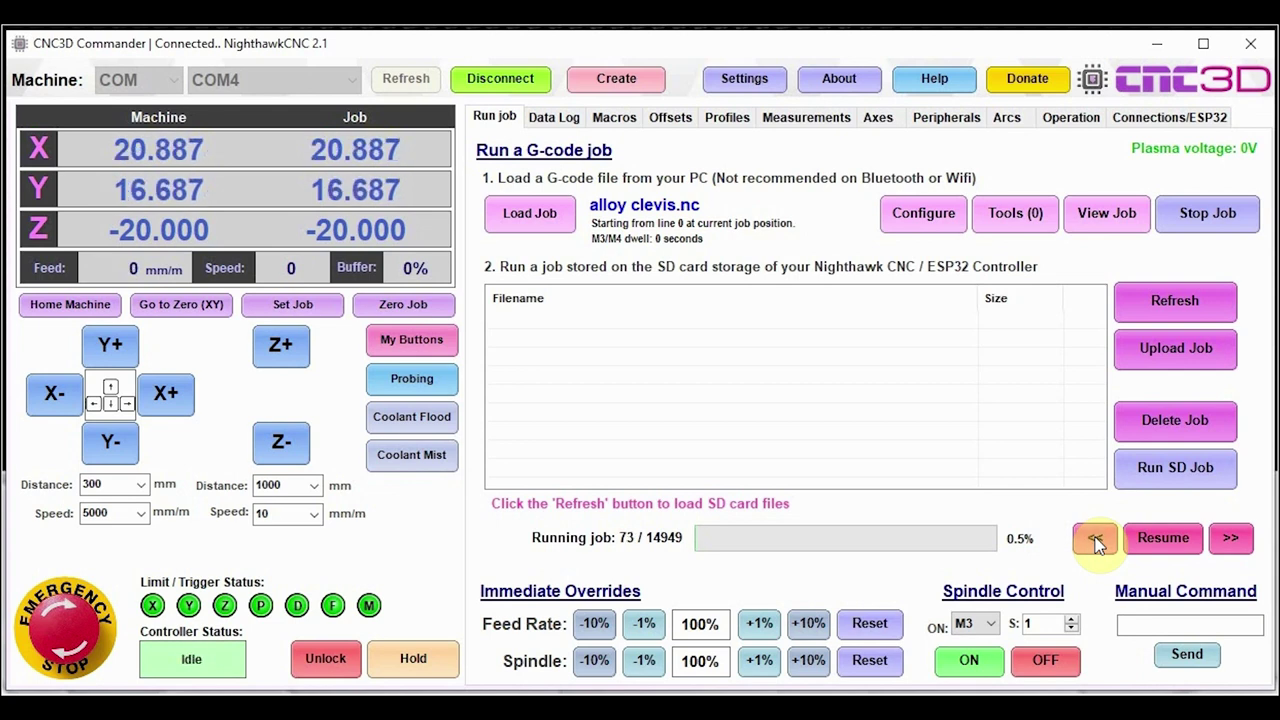
click(1096, 540)
click(1096, 540)
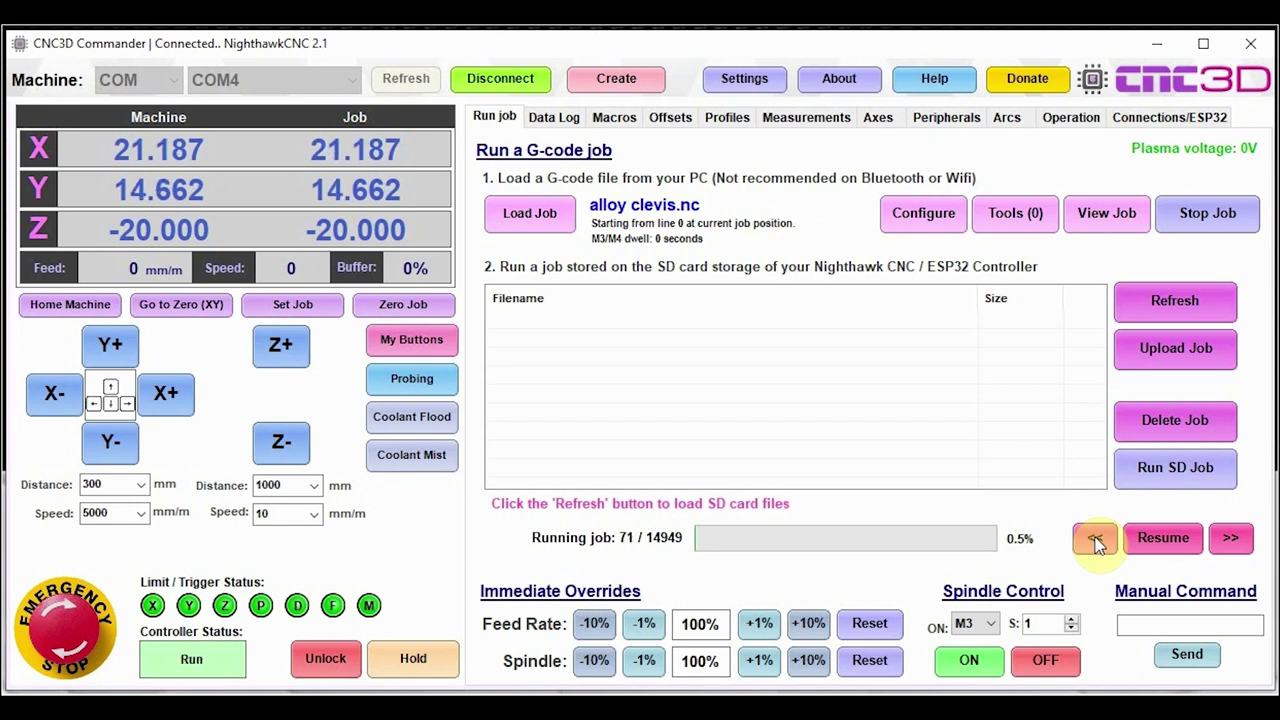
click(1096, 540)
click(1096, 540)
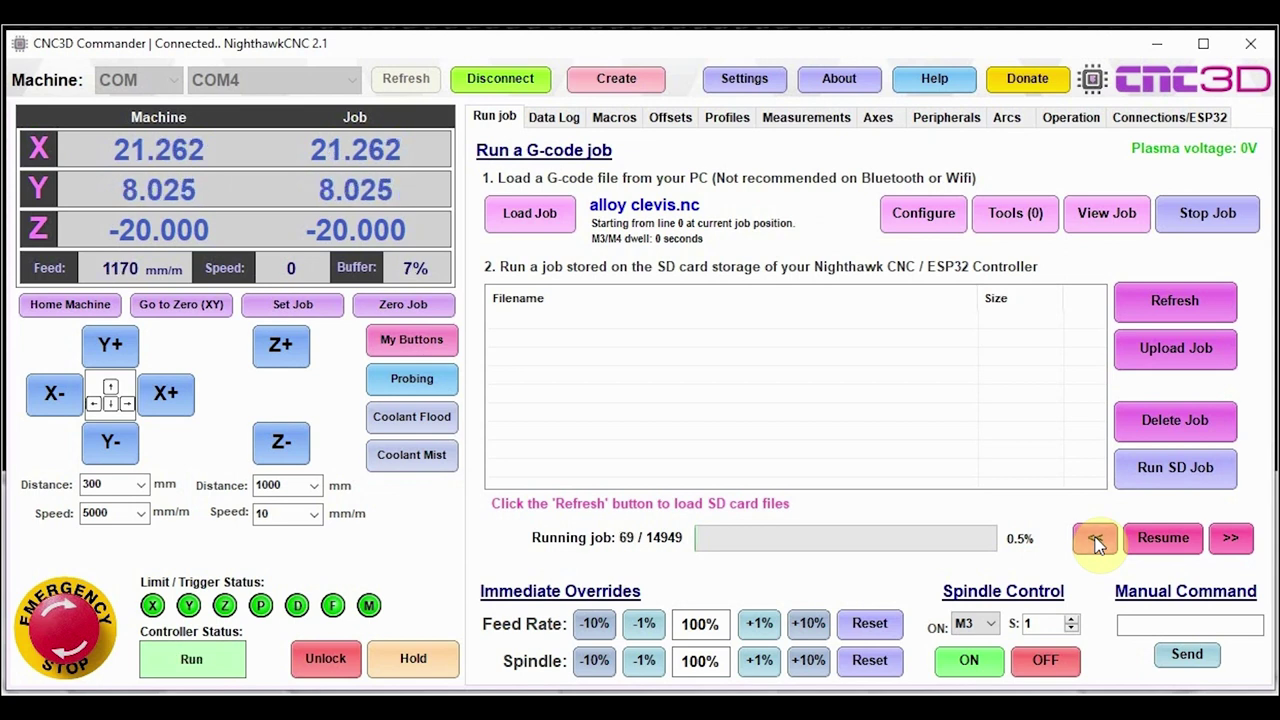
Step the paused job forward four lines to line 73 of 14949.
click(1236, 539)
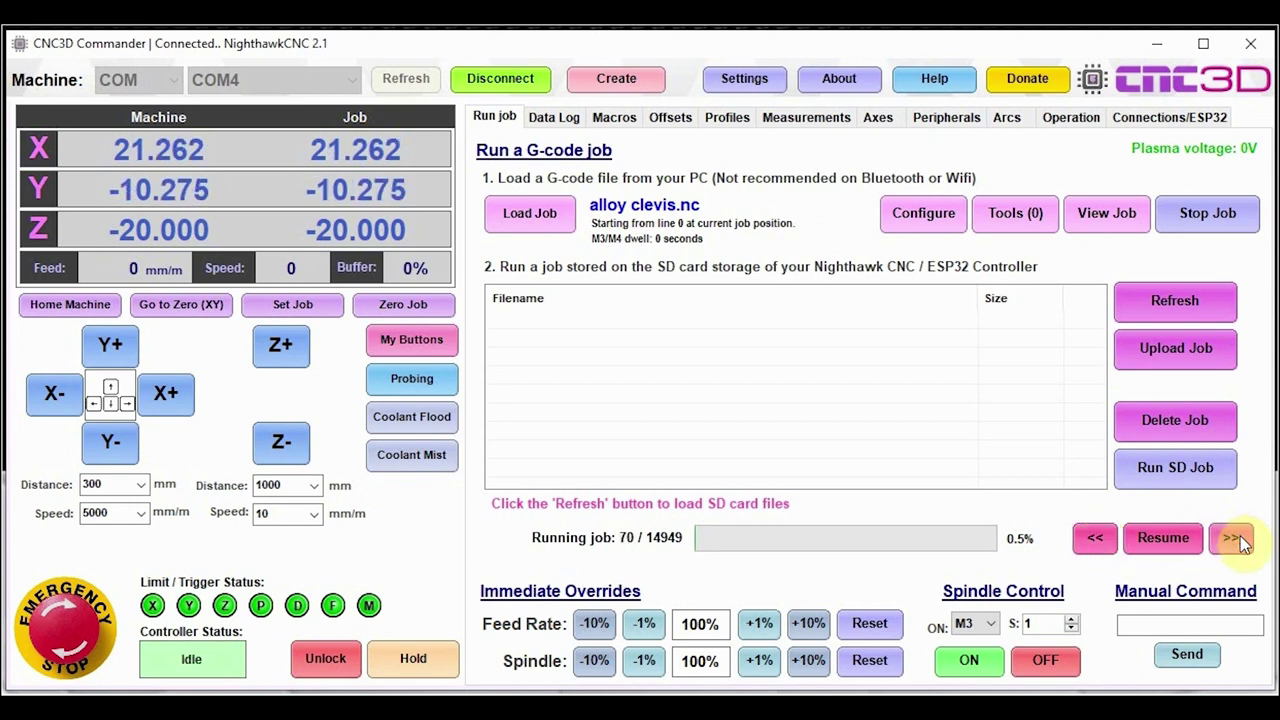
click(1236, 539)
click(1236, 539)
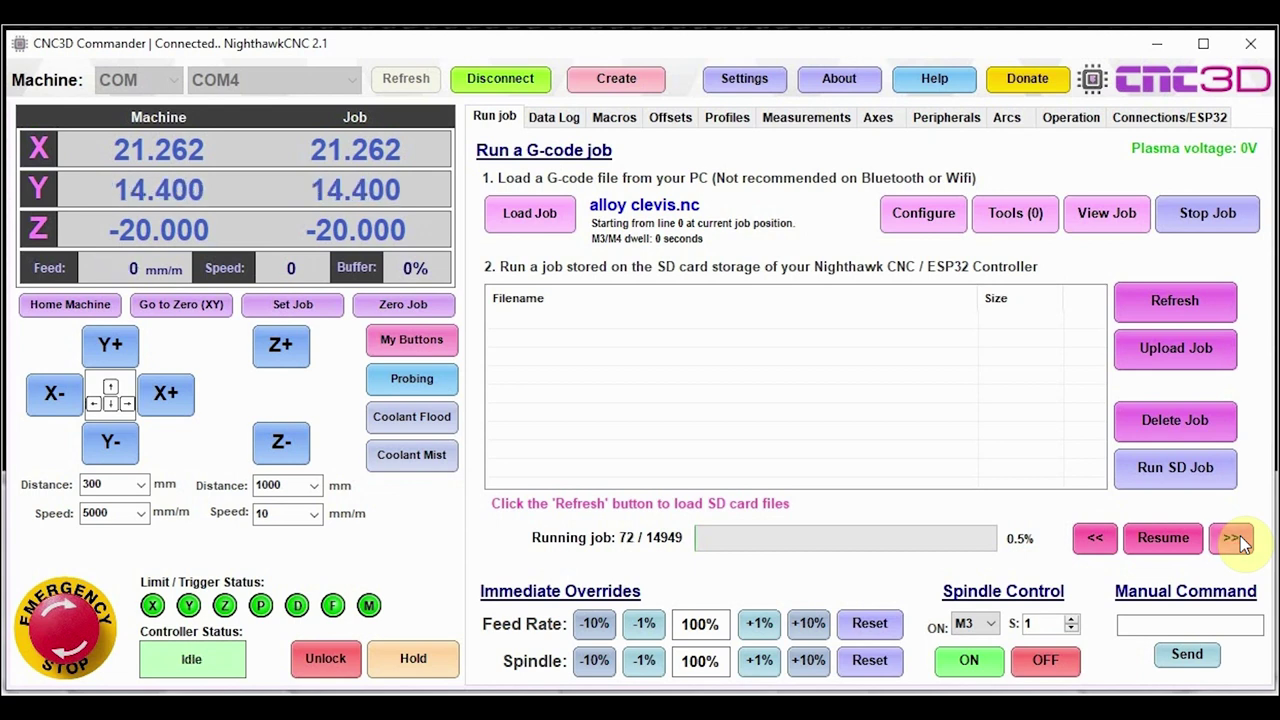
click(1236, 539)
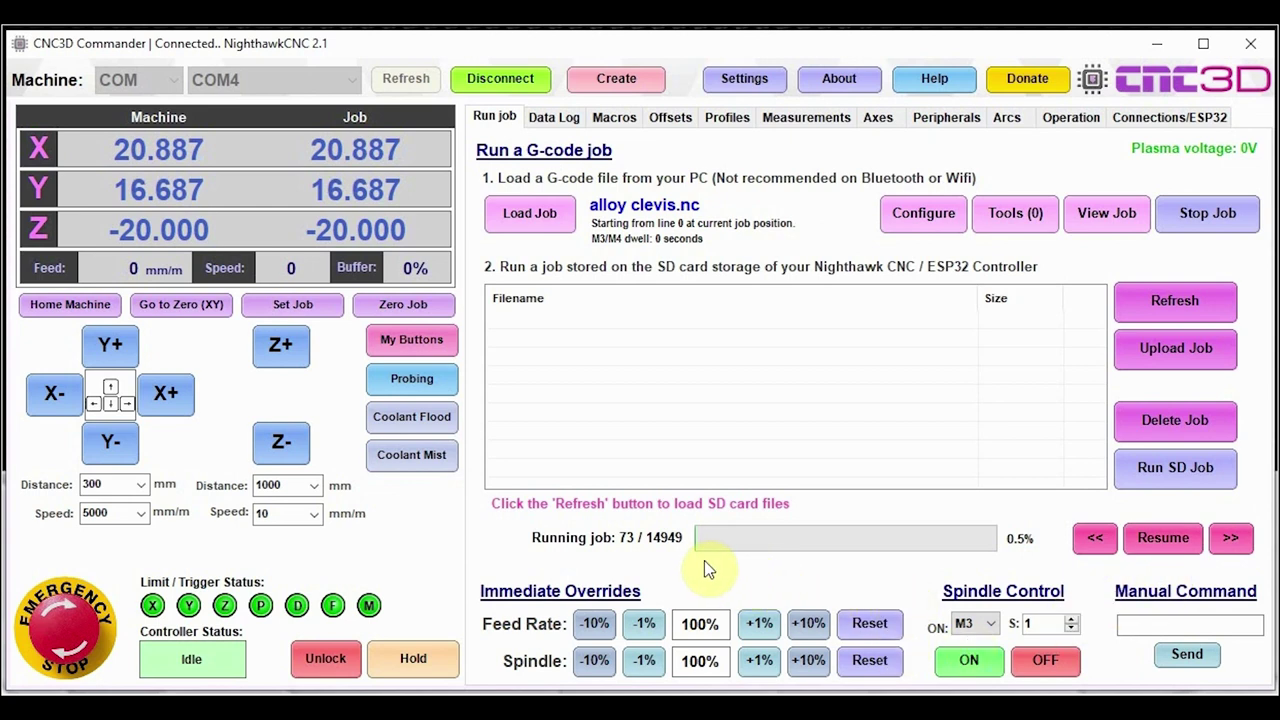
Resume the alloy clevis.nc job, stop it with confirmation, and unlock the controller to clear the alarm.
click(1160, 537)
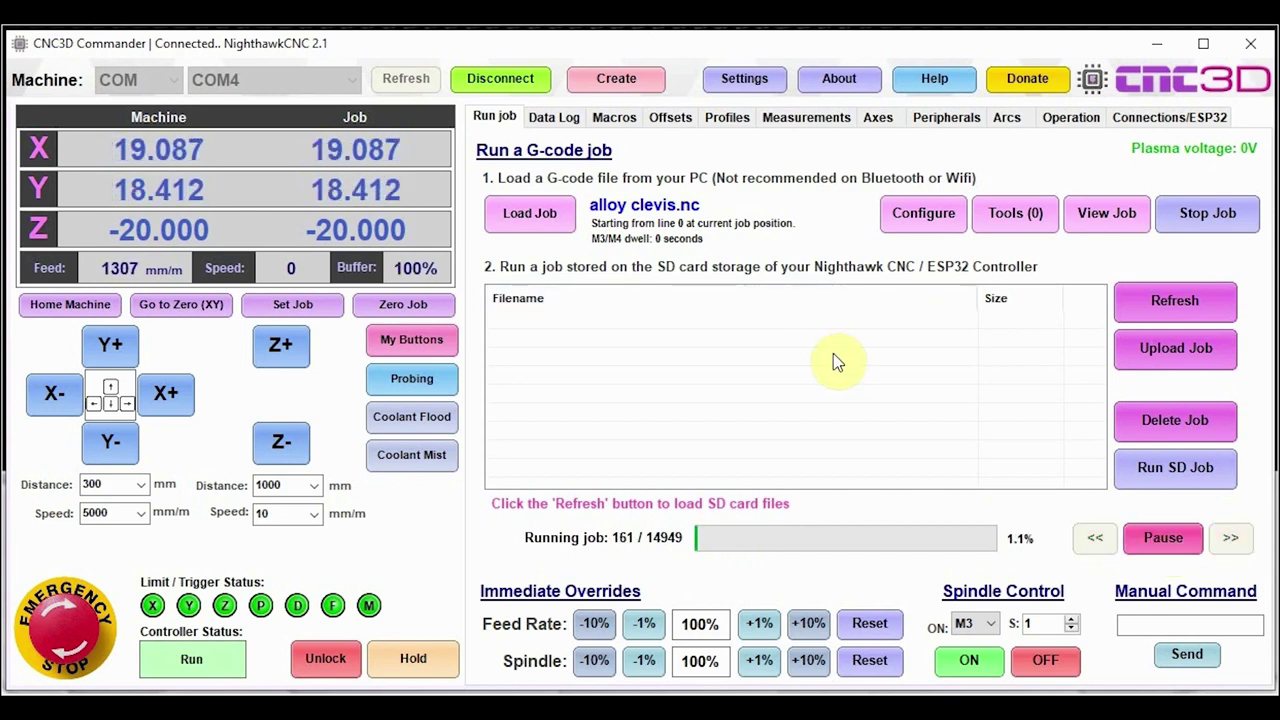
click(1228, 225)
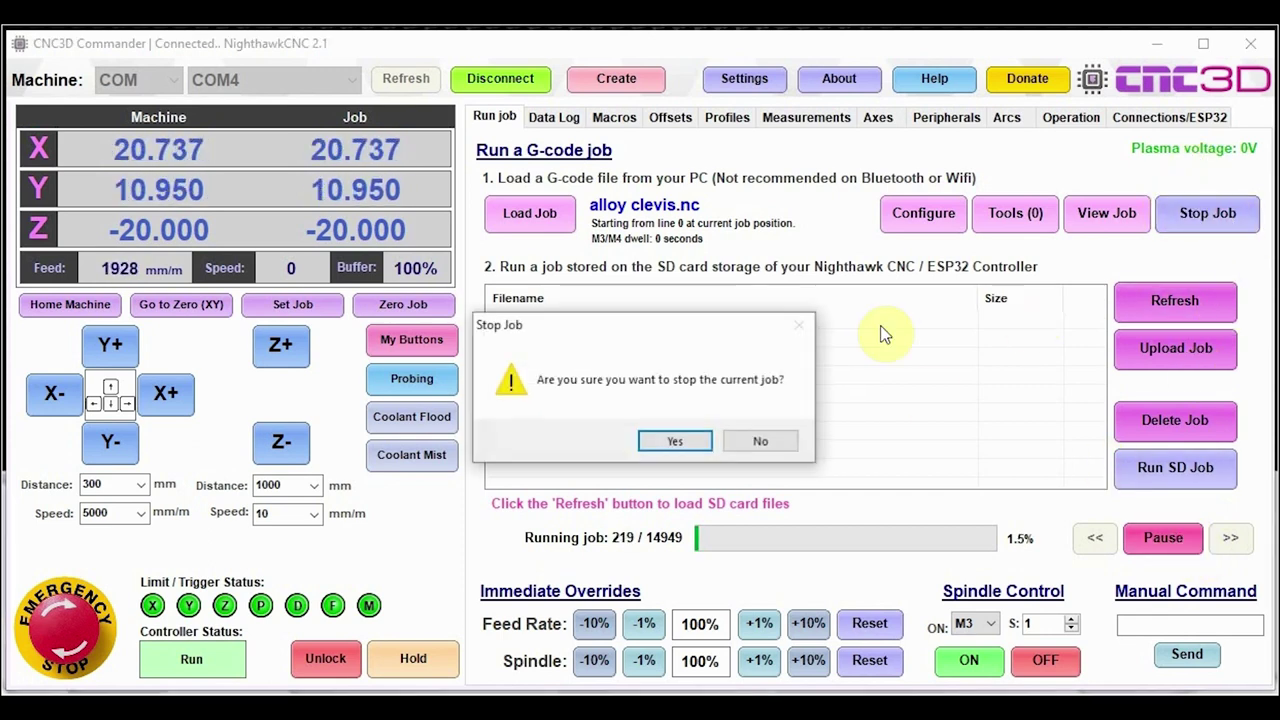
click(677, 437)
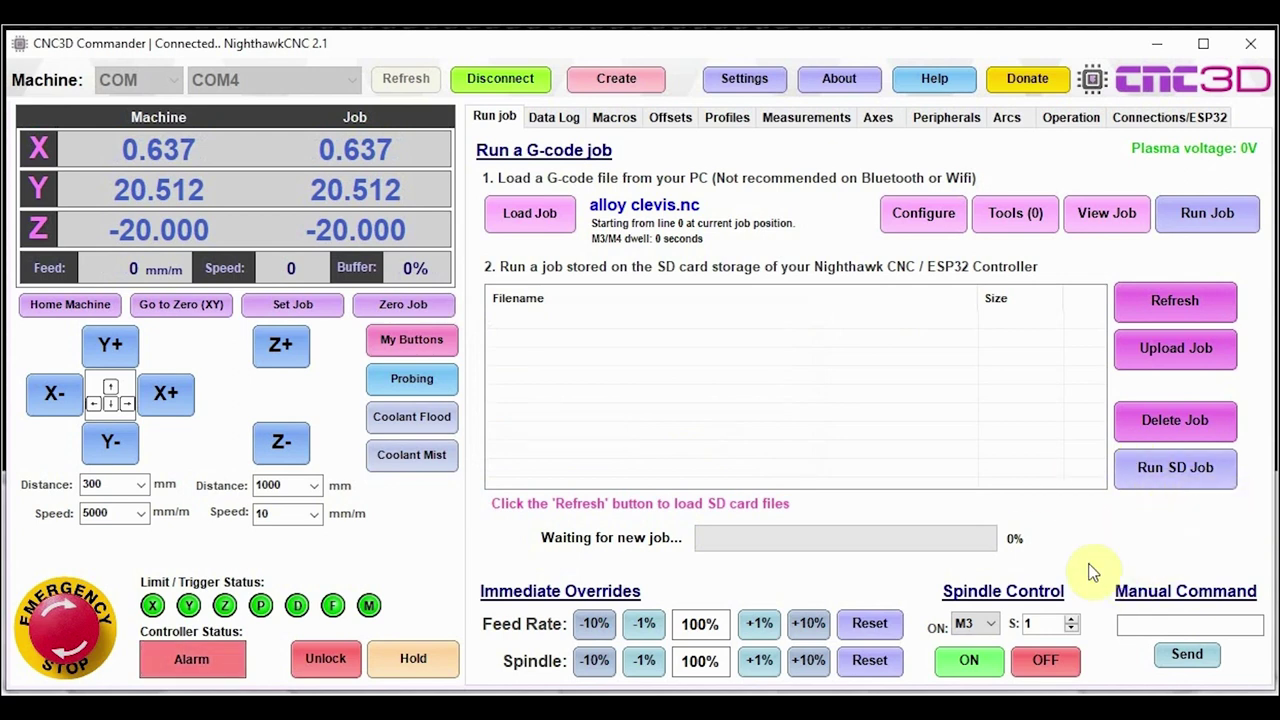
click(325, 660)
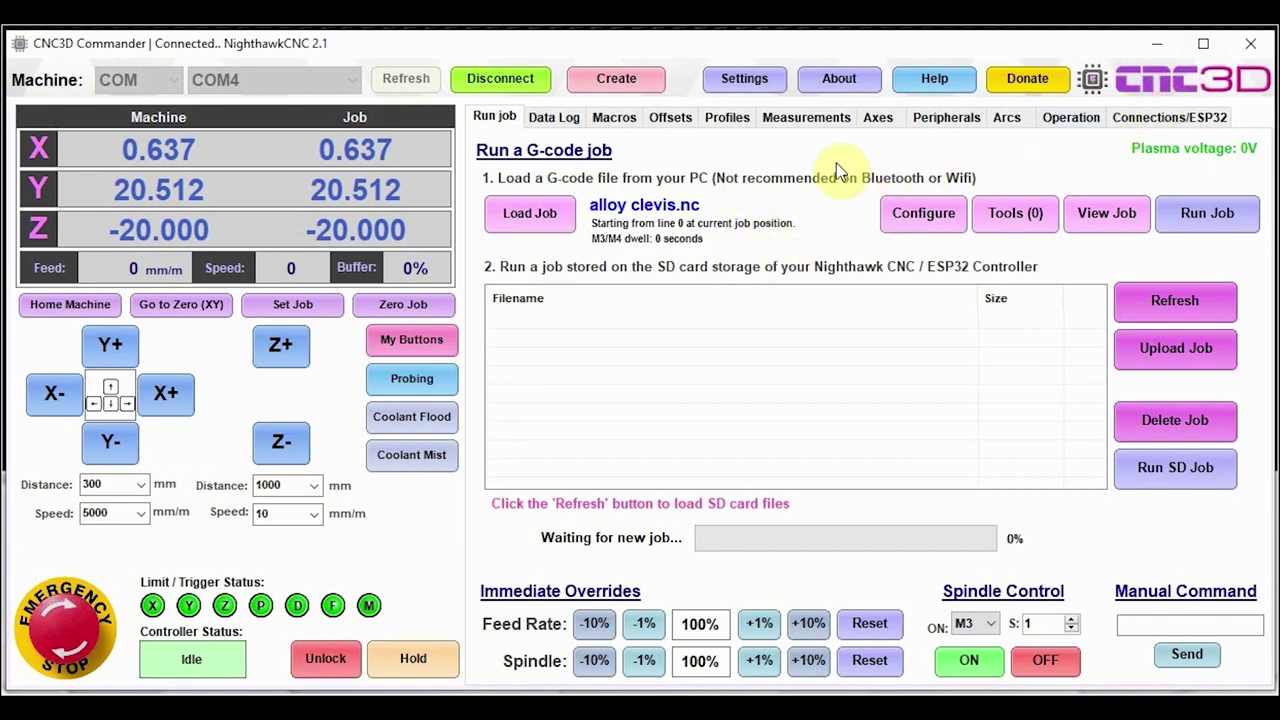
click(1141, 122)
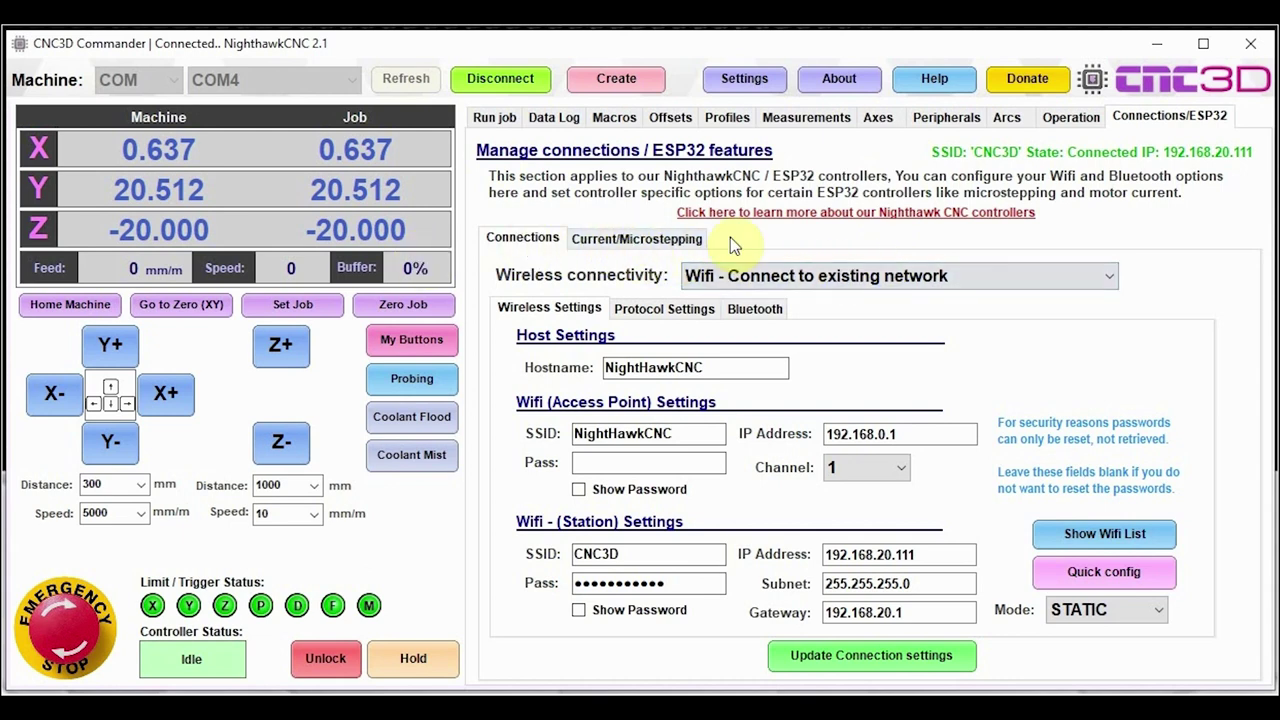
View the ESP32 driver settings: 1/16 microstepping, 0.25 run and 0.13 idle current, Stallguard 16.00.
click(645, 248)
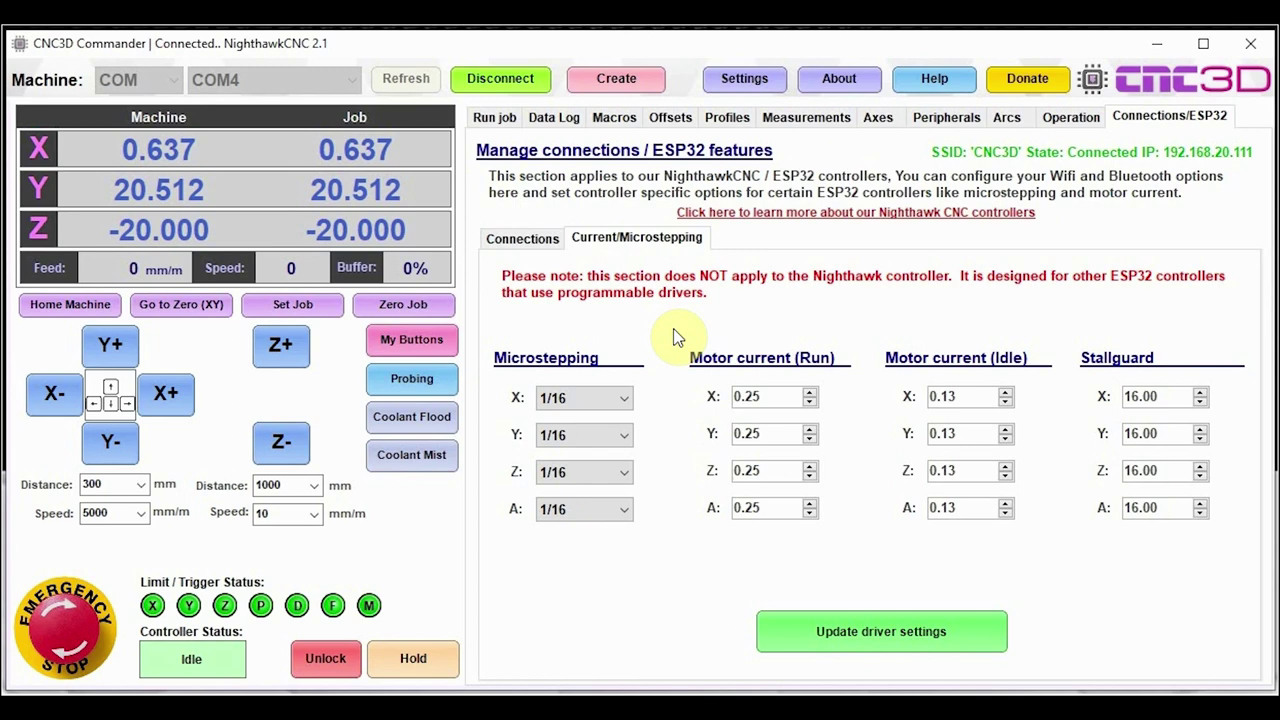
click(603, 405)
Set microstepping to 1/8 for X and Y and 1/32 for Z.
click(585, 471)
click(601, 432)
click(572, 507)
click(595, 472)
click(566, 574)
Set the X run current to 1 and the X idle current to 0.5.
drag(776, 397, 709, 397)
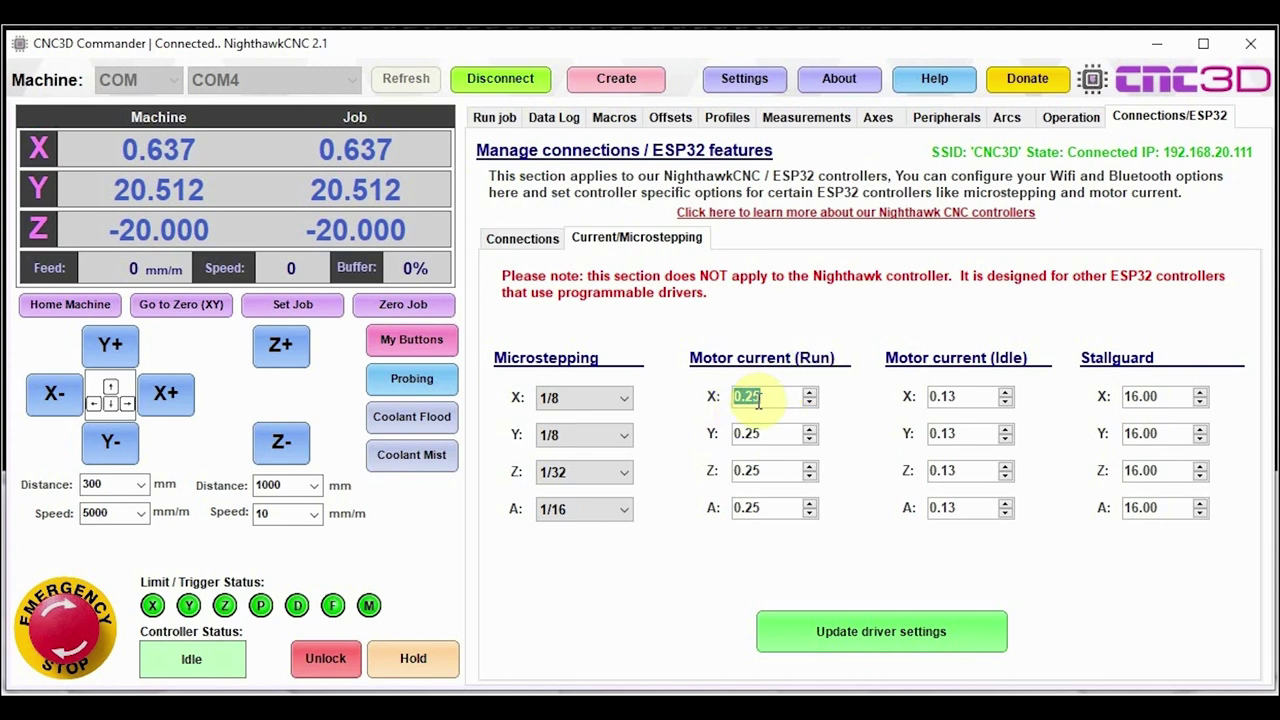
text(1)
click(778, 433)
double_click(962, 395)
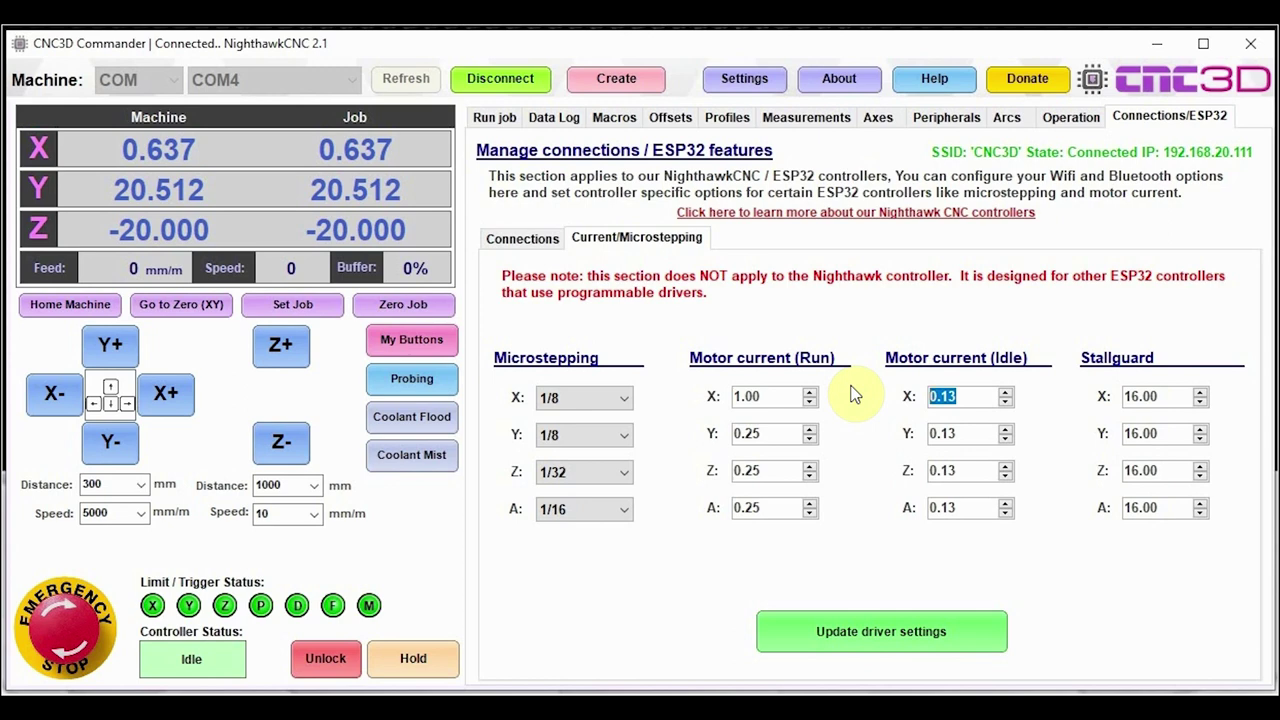
text(0.5)
Replace the X axis Stallguard value 16.00 with 3.
drag(1168, 397, 1108, 397)
click(792, 396)
drag(1172, 397, 1112, 397)
text(3)
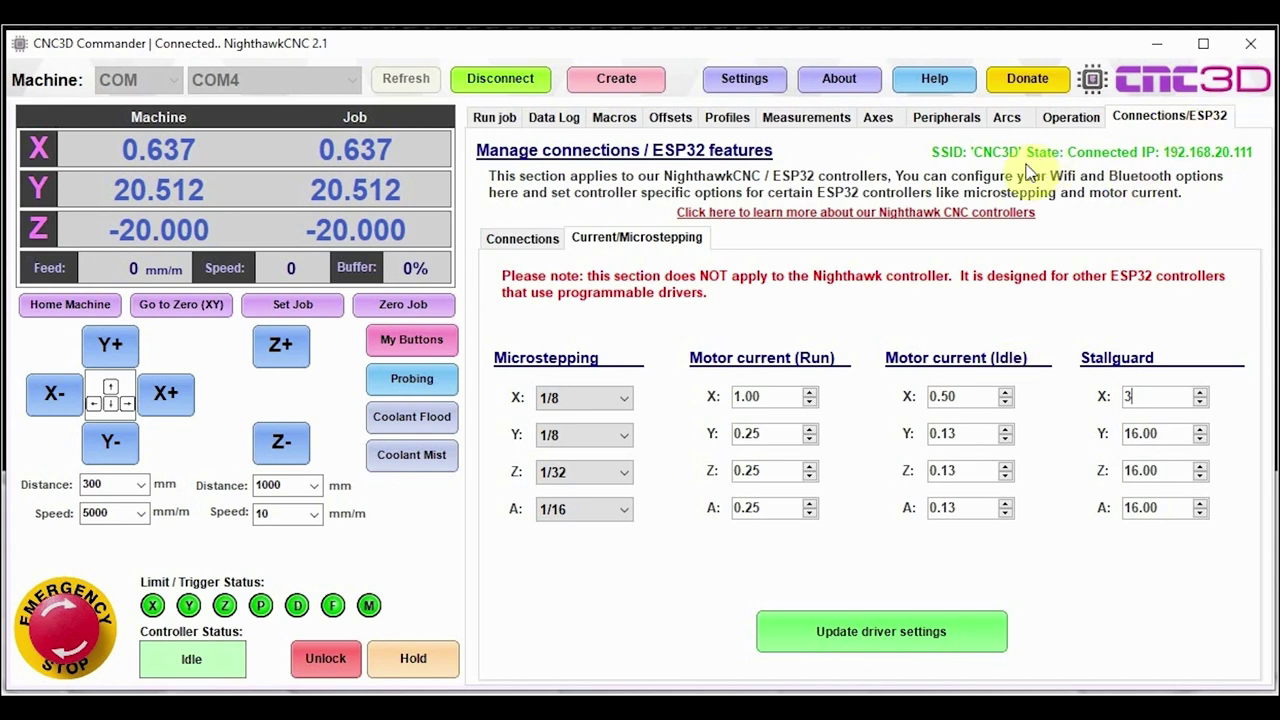
click(939, 83)
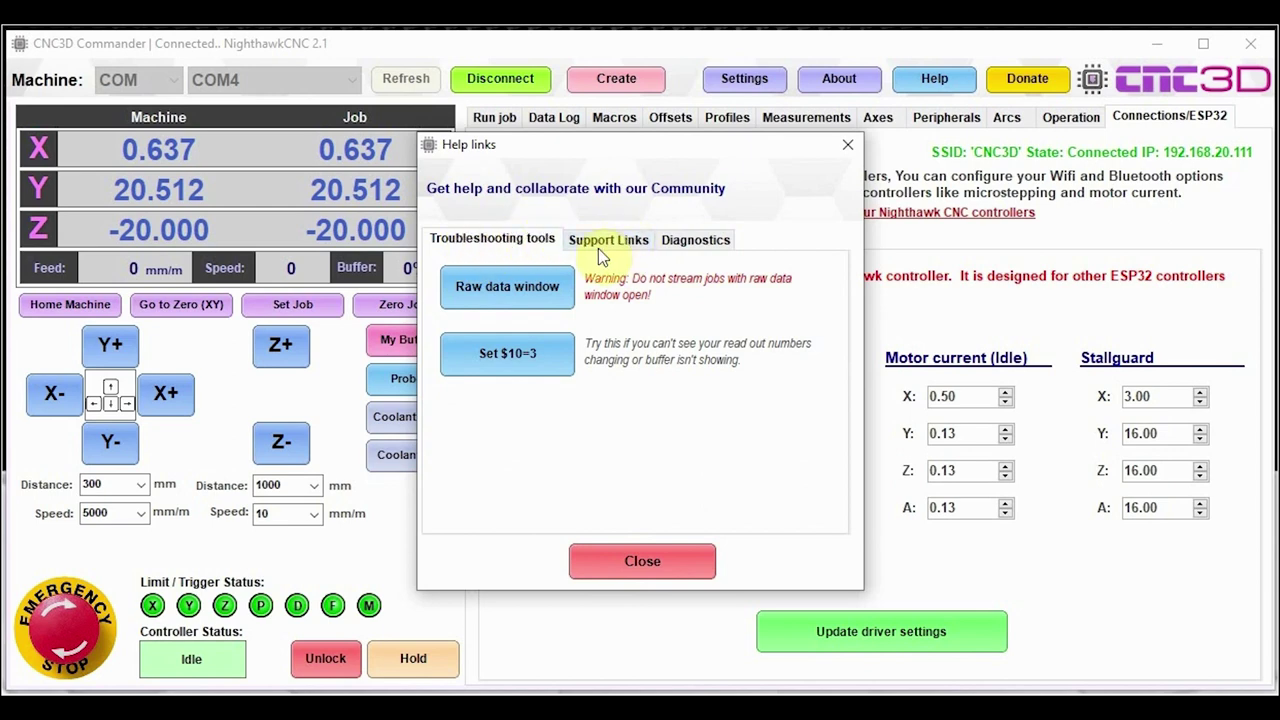
click(624, 243)
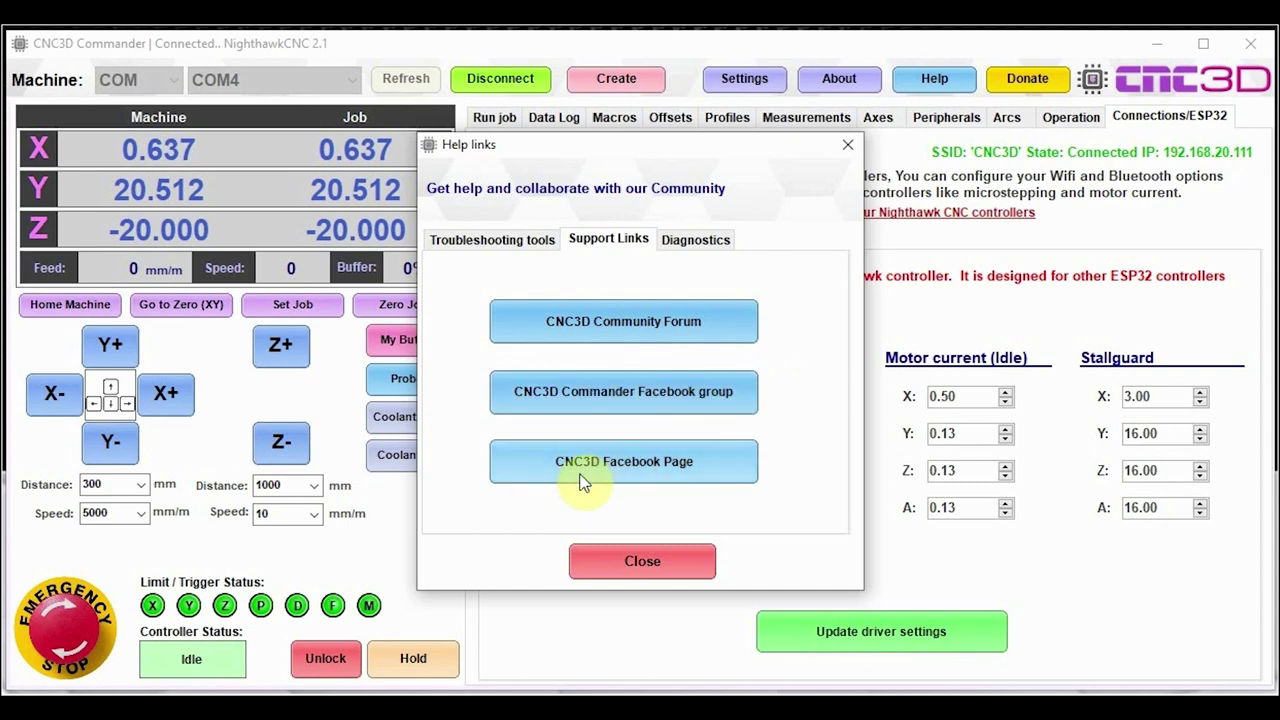
click(507, 246)
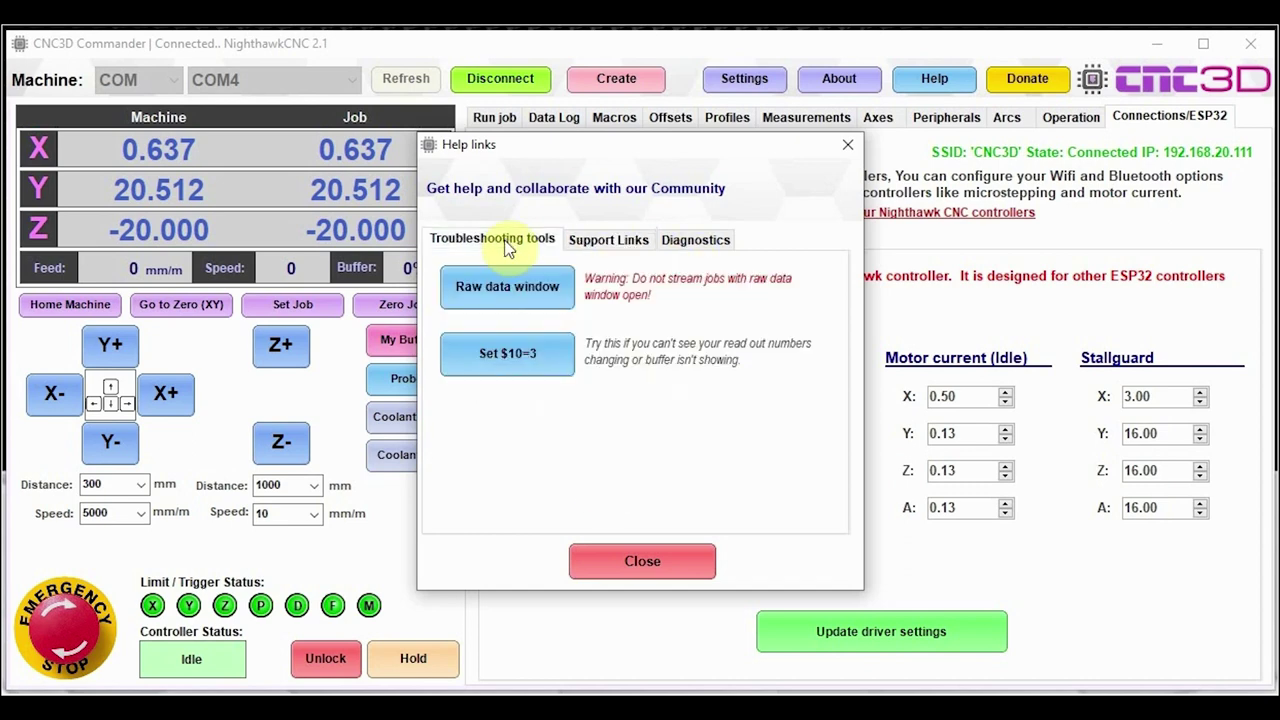
click(523, 290)
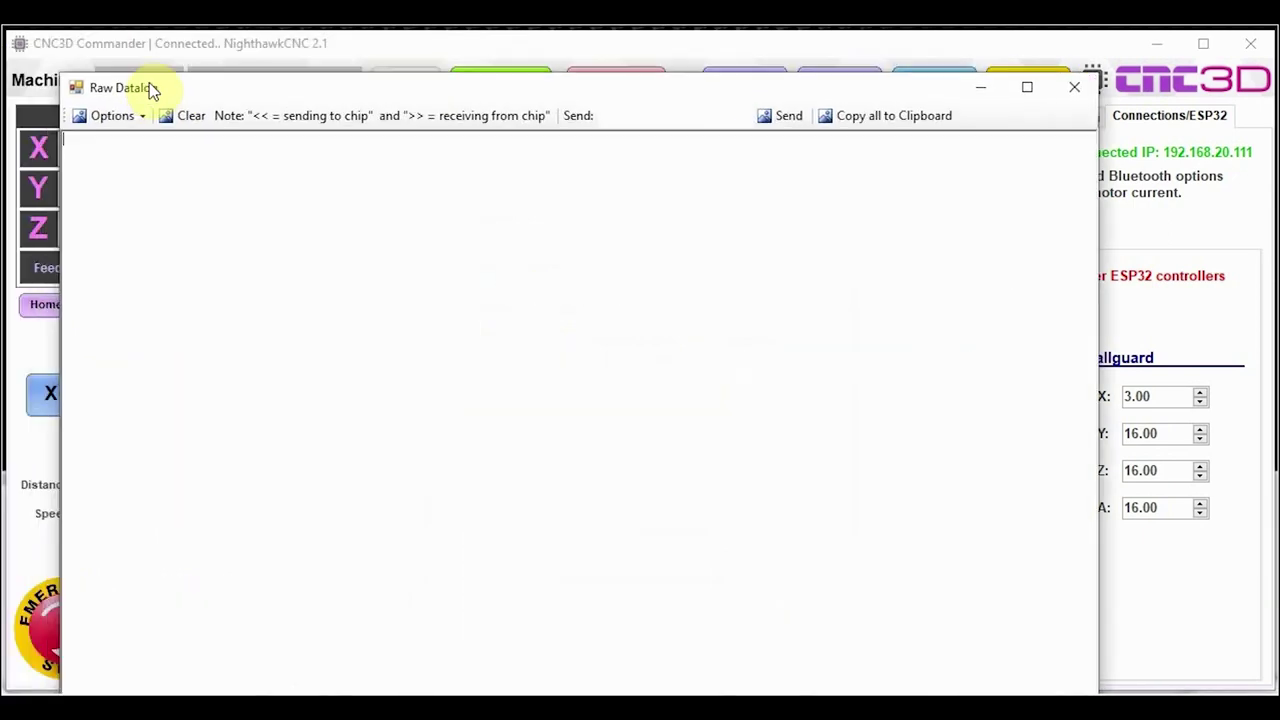
drag(148, 85, 393, 165)
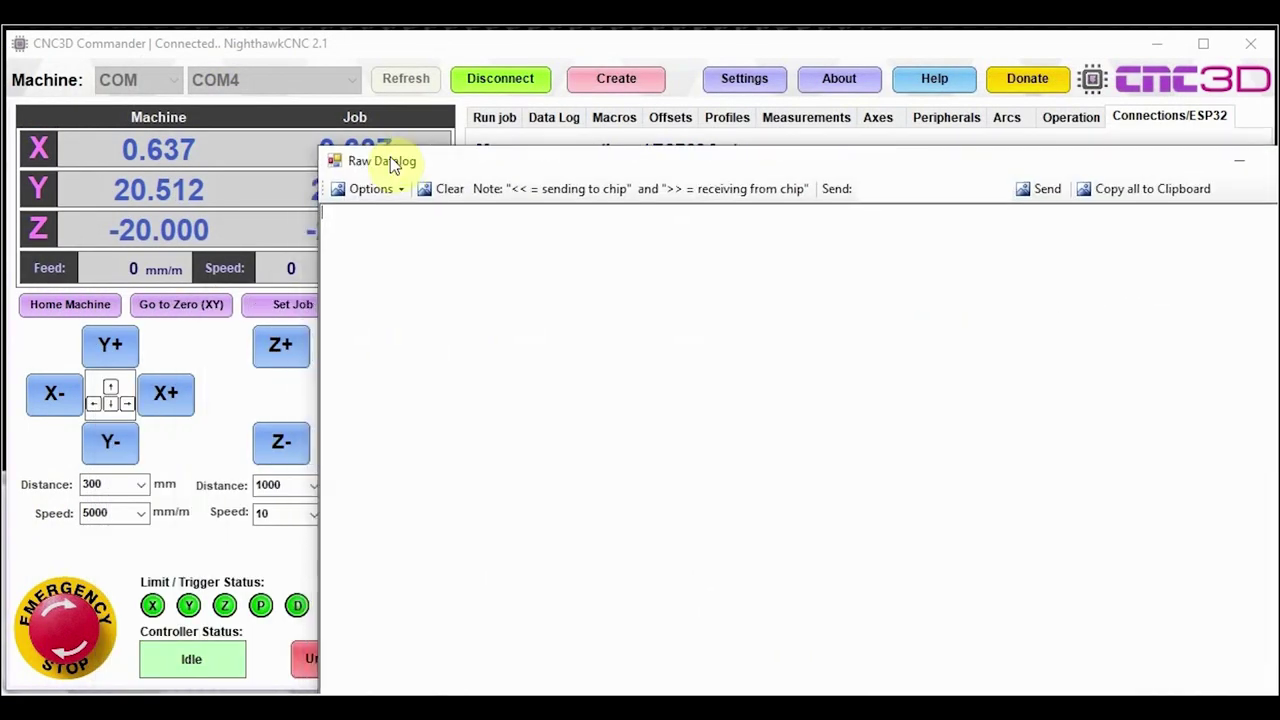
Jog X forward 300 mm, check the logged G91 G21 G01 X300 F5000, and close the Raw Datalog.
click(168, 396)
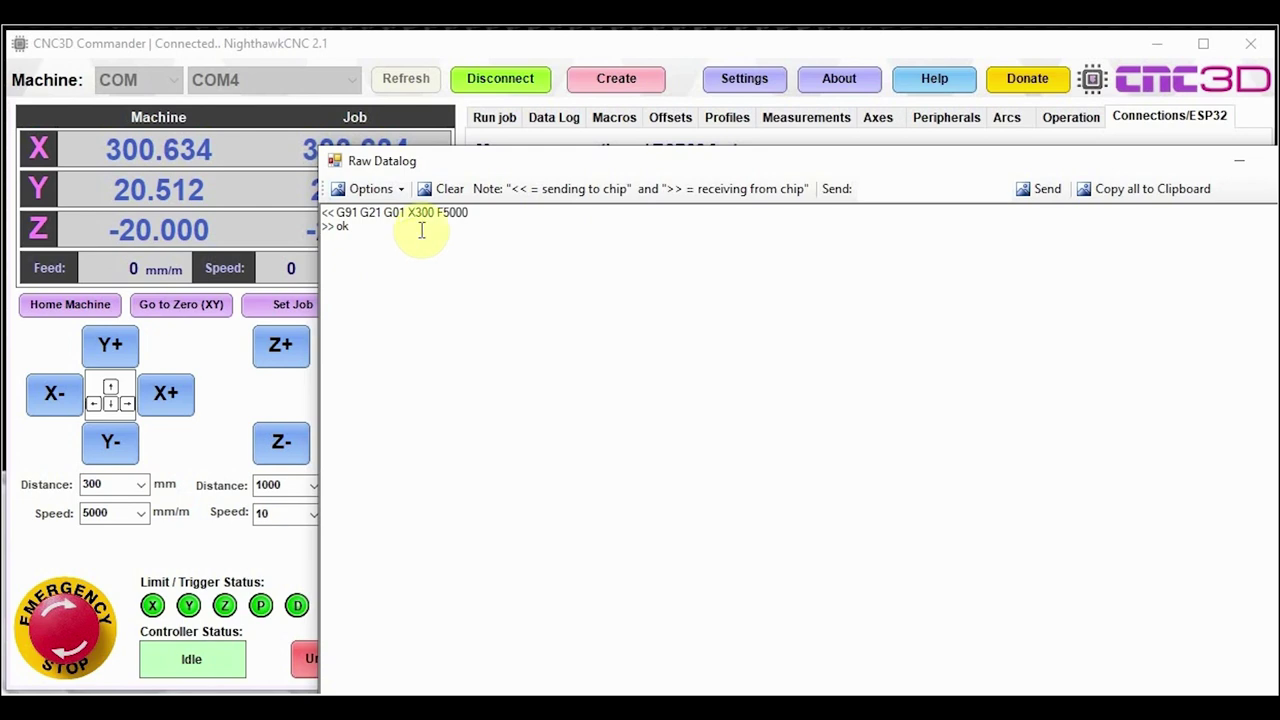
drag(874, 164, 610, 103)
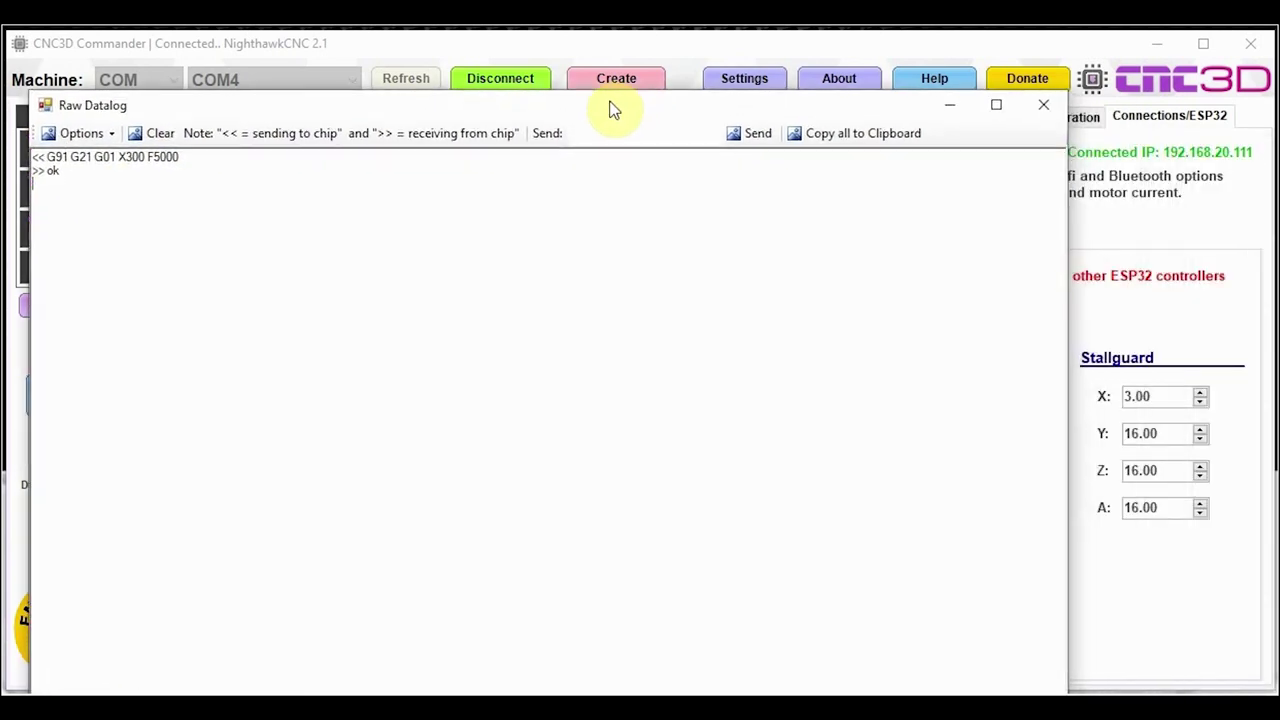
click(1044, 104)
click(933, 81)
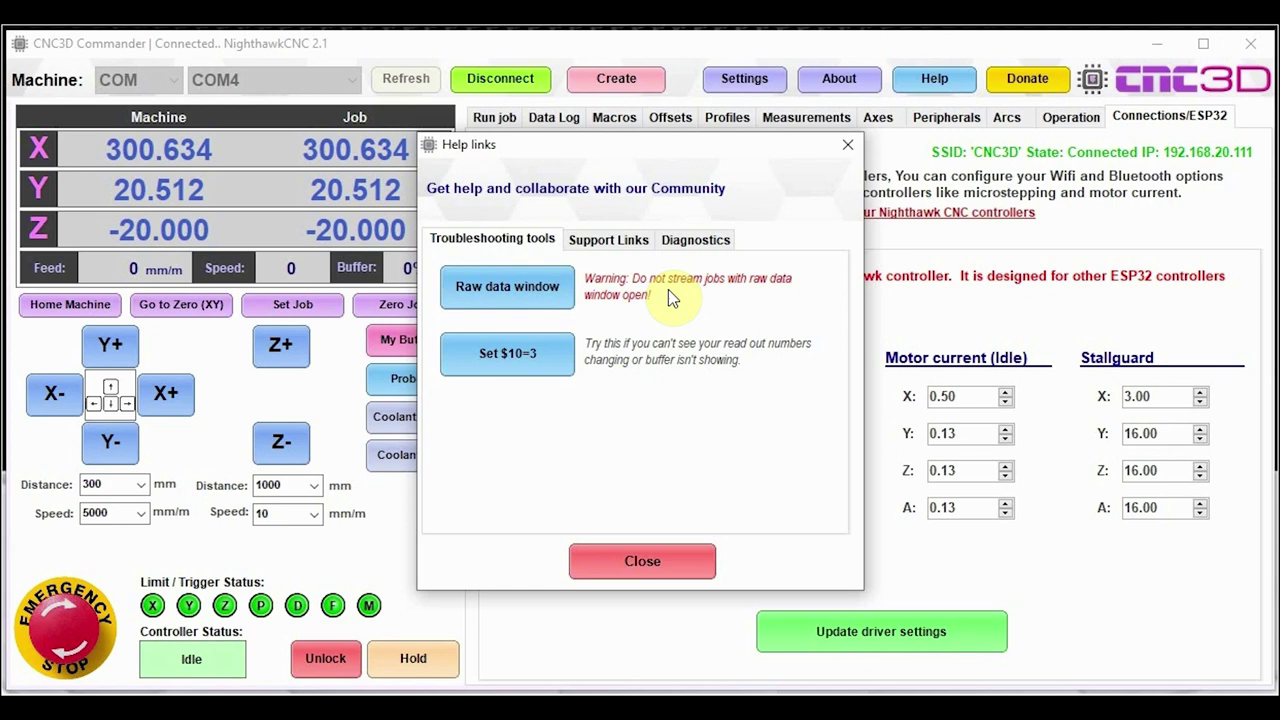
click(652, 569)
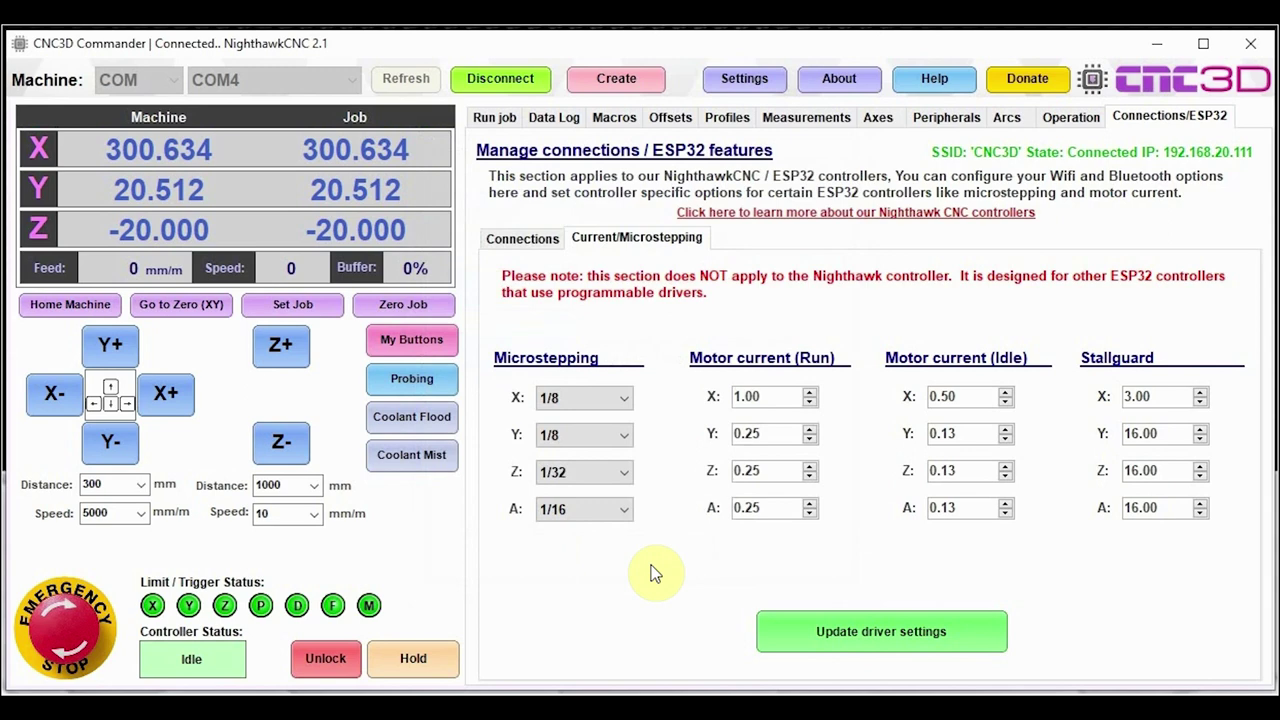